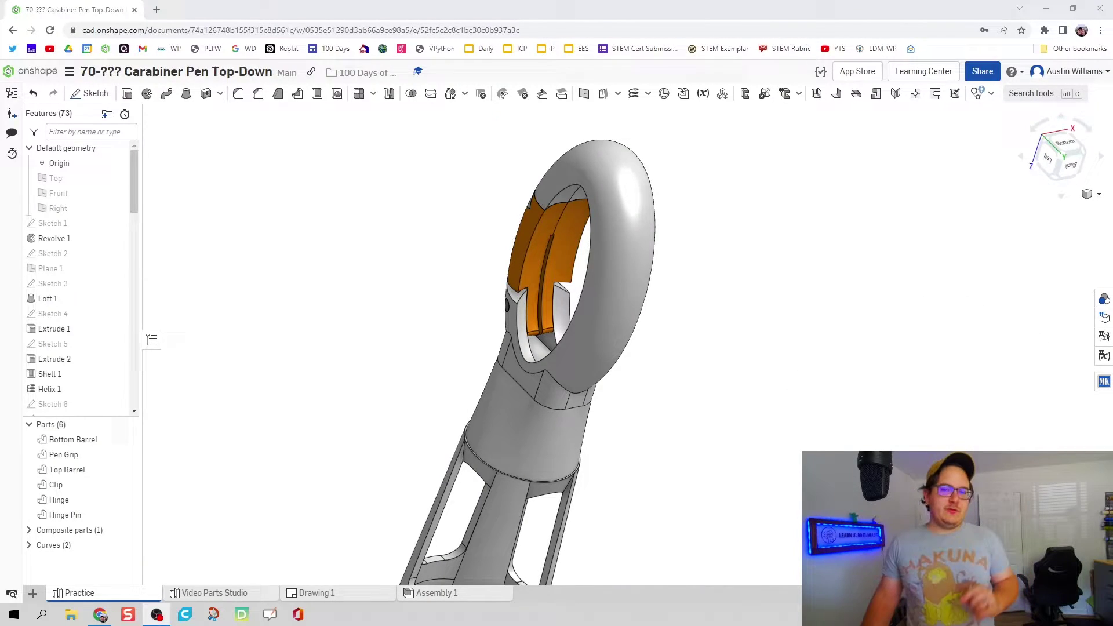
# Step: Orbit the pen model to look around the gate area
pyautogui.moveTo(537, 313); pyautogui.dragTo(746, 313, button='right')
pyautogui.scroll(-3, 738, 365)
pyautogui.moveTo(731, 360); pyautogui.dragTo(729, 334, button='right')
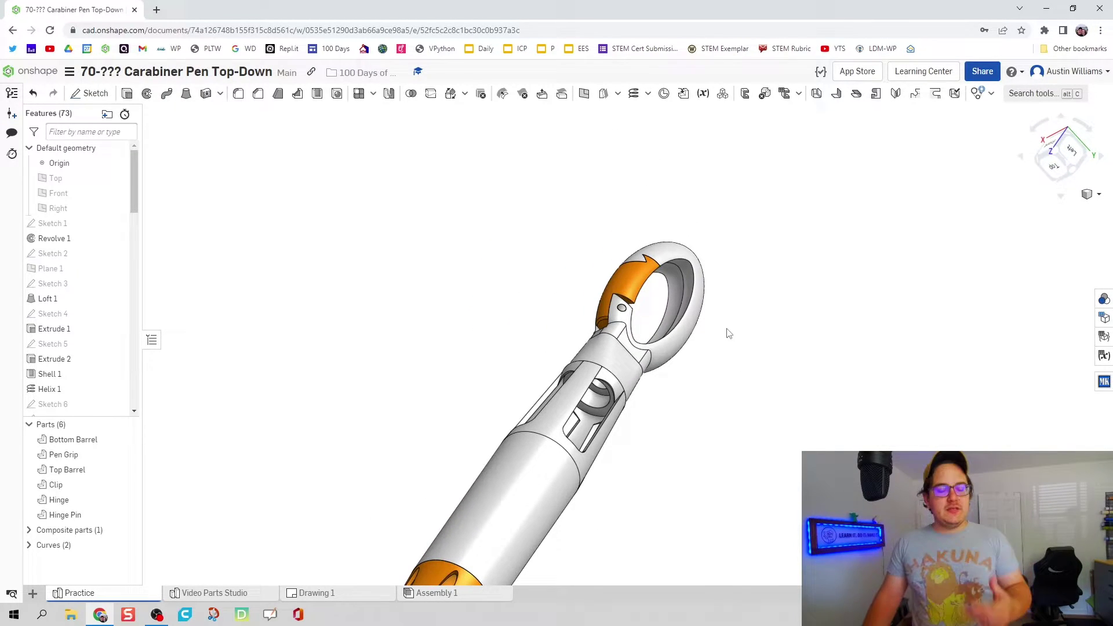
pyautogui.scroll(3, 724, 351)
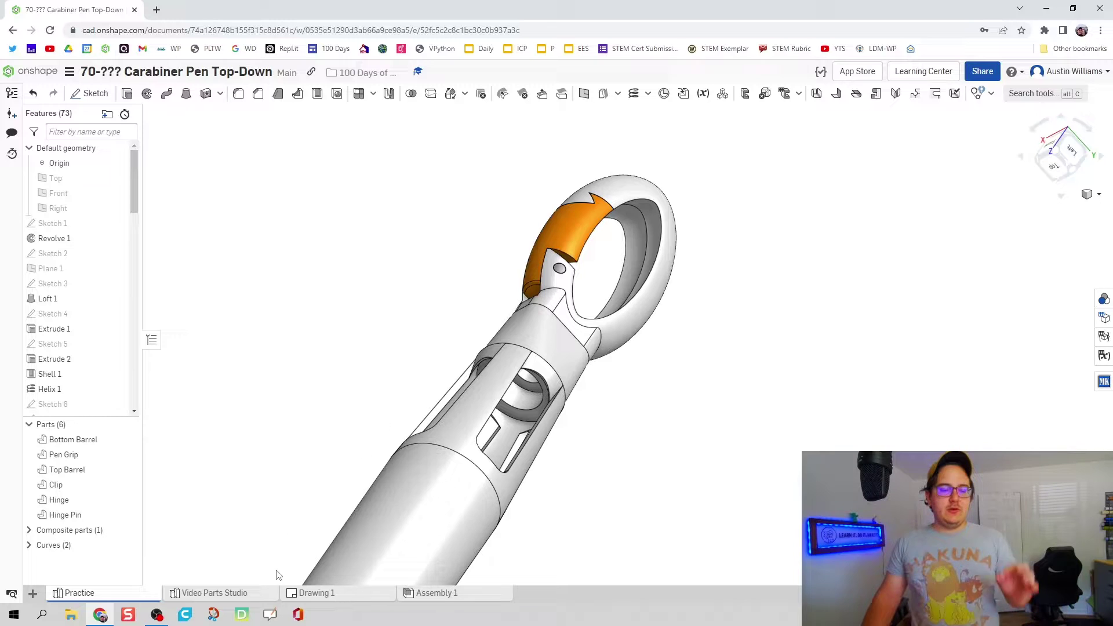
# Step: Switch to the Video Parts Studio and highlight Sweep 1 to show the clip
pyautogui.click(251, 594)
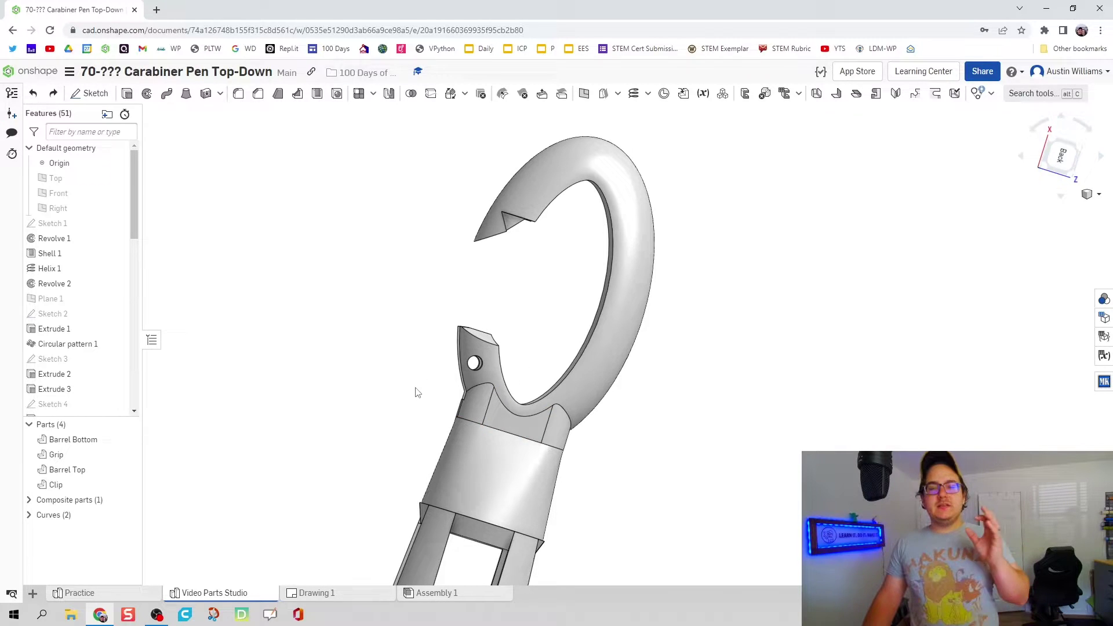
pyautogui.scroll(-5, 76, 328)
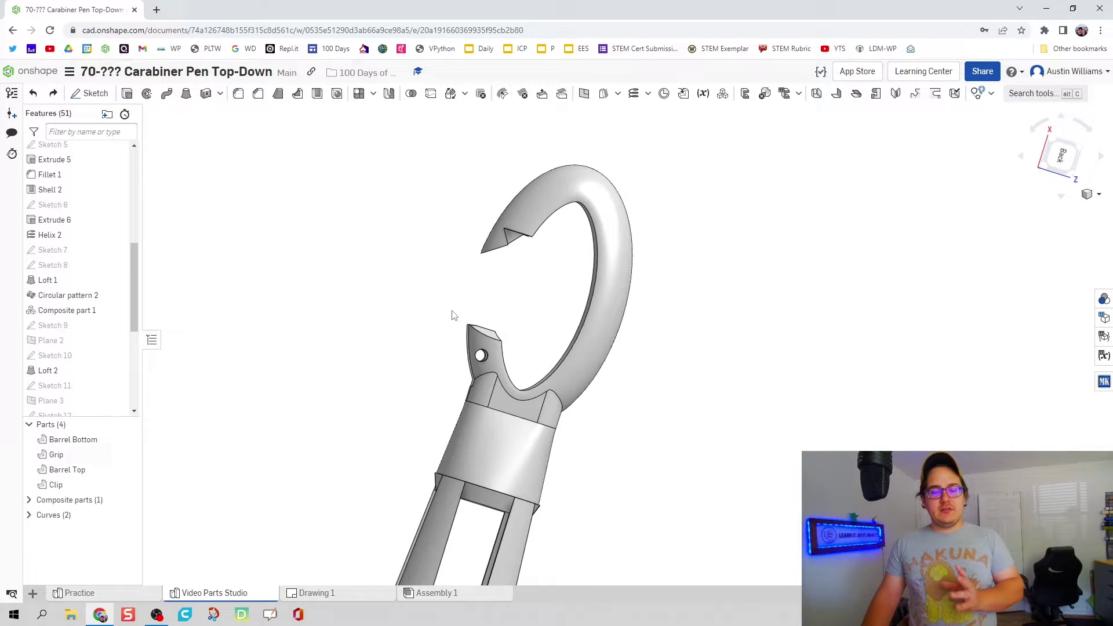
pyautogui.scroll(-2, 458, 315)
pyautogui.scroll(-5, 81, 323)
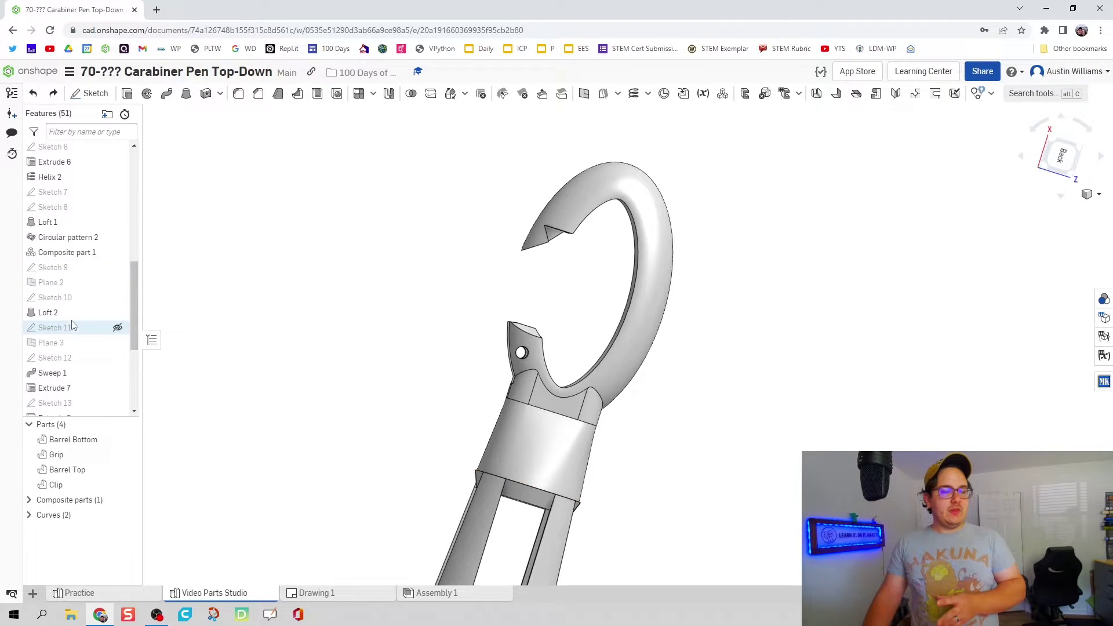
pyautogui.click(77, 257)
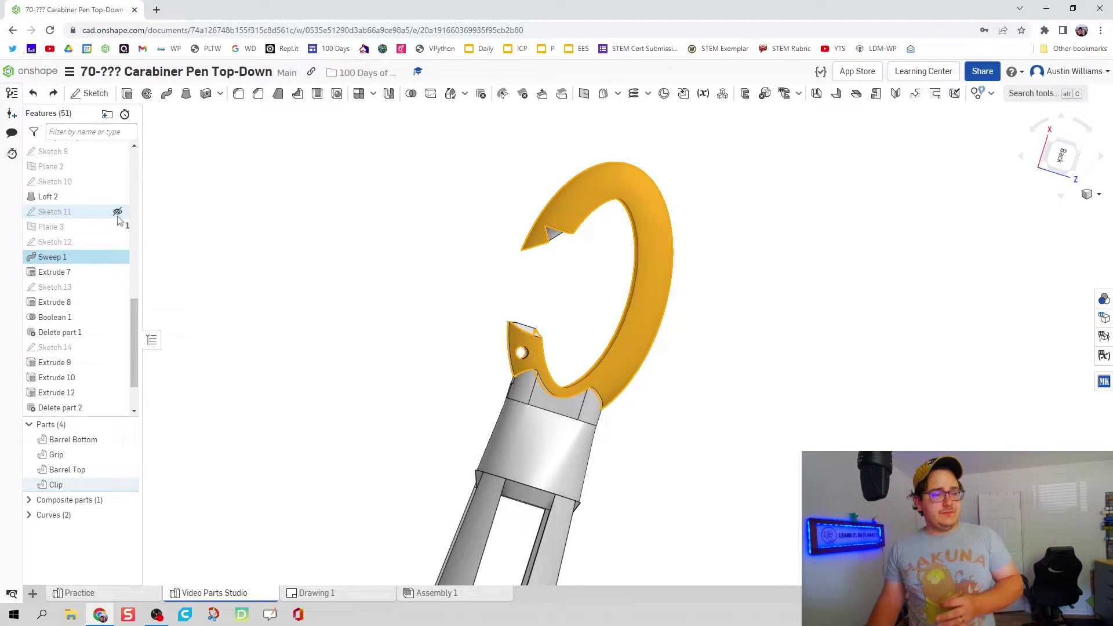
# Step: Leave Sweep 1 unchanged and show the hidden Sketch 11 and Sketch 12 gate sketches
pyautogui.doubleClick(105, 257)
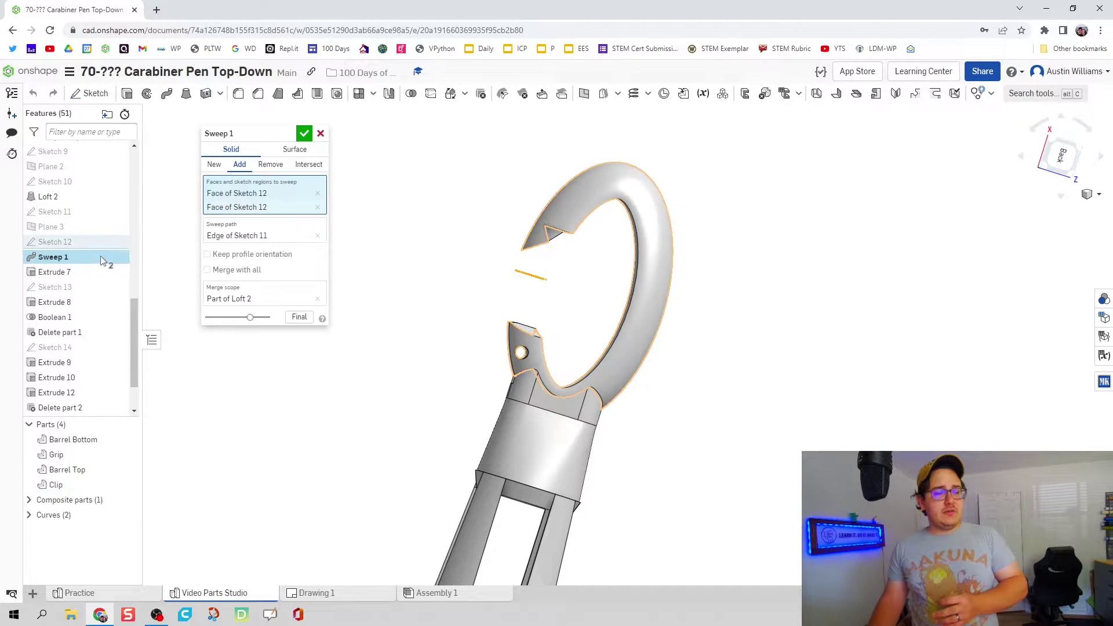
pyautogui.click(321, 134)
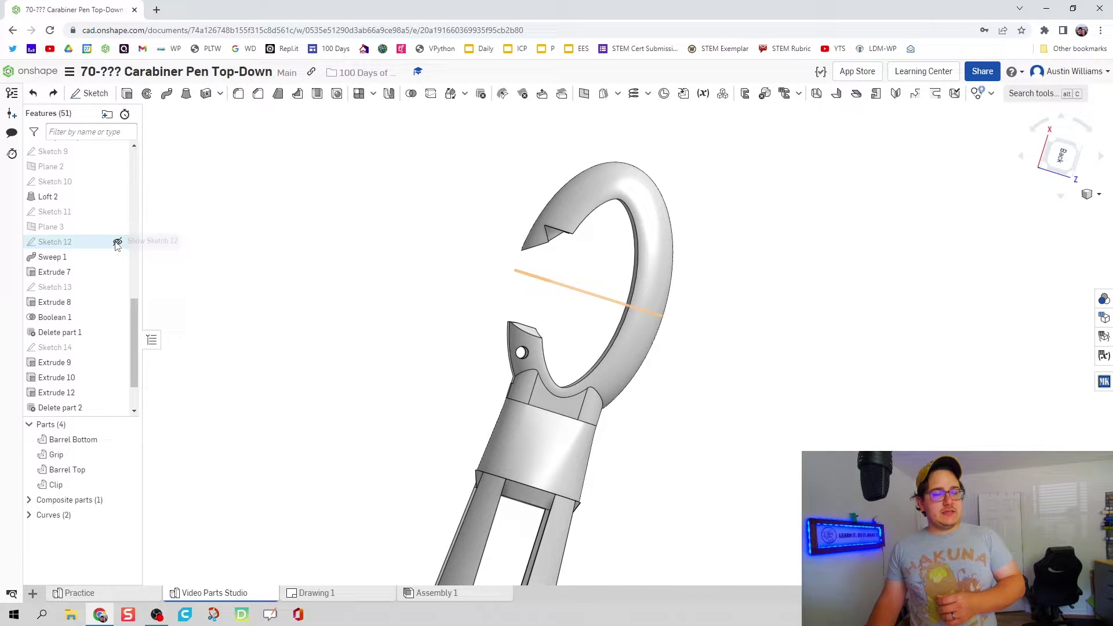
pyautogui.click(118, 212)
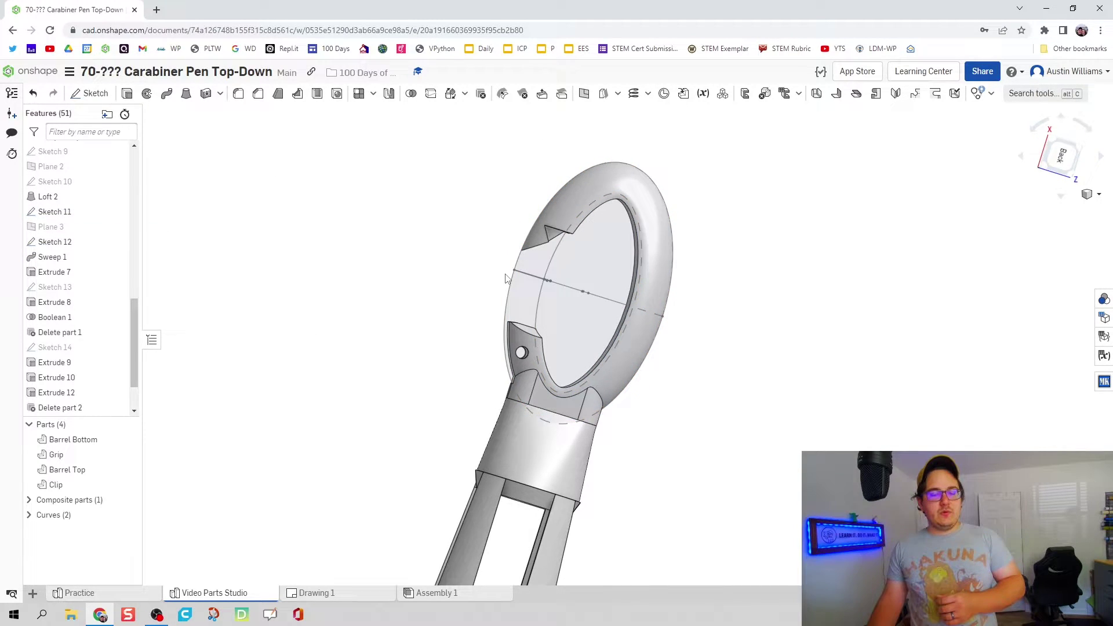
pyautogui.moveTo(506, 278); pyautogui.dragTo(485, 313, button='right')
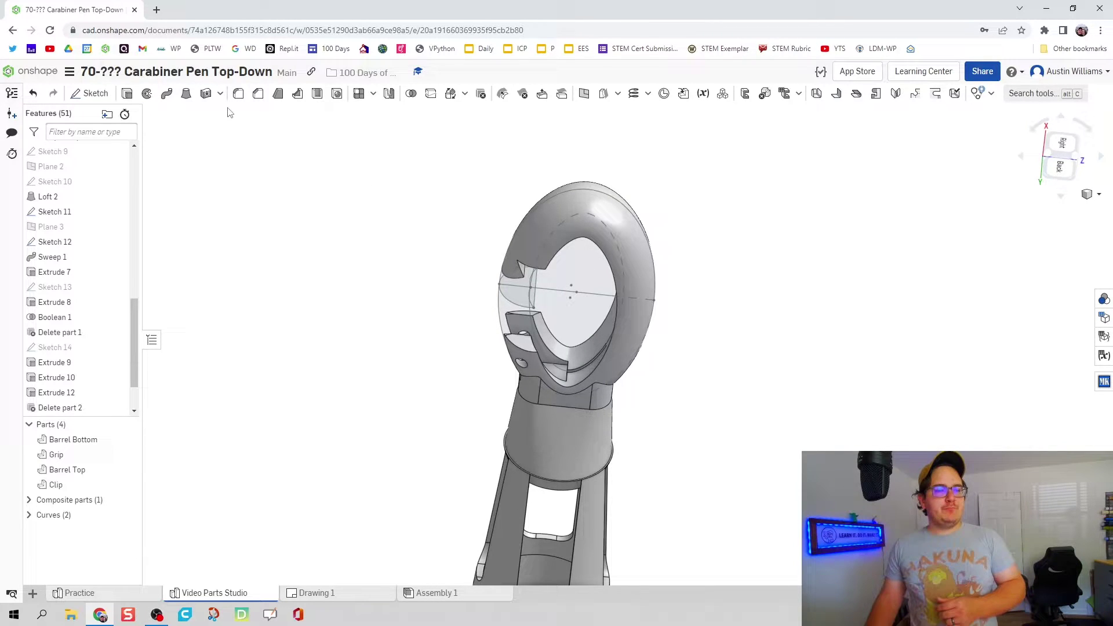
# Step: Sweep both Sketch 12 faces along the Sketch 11 ring edge as new Part 5
pyautogui.click(166, 93)
pyautogui.moveTo(487, 302)
pyautogui.mouseDown(button='right')
pyautogui.moveTo(478, 298)
pyautogui.moveTo(532, 266)
pyautogui.moveTo(441, 270)
pyautogui.mouseUp(button='right')
pyautogui.click(532, 266)
pyautogui.click(561, 284)
pyautogui.scroll(6, 441, 270)
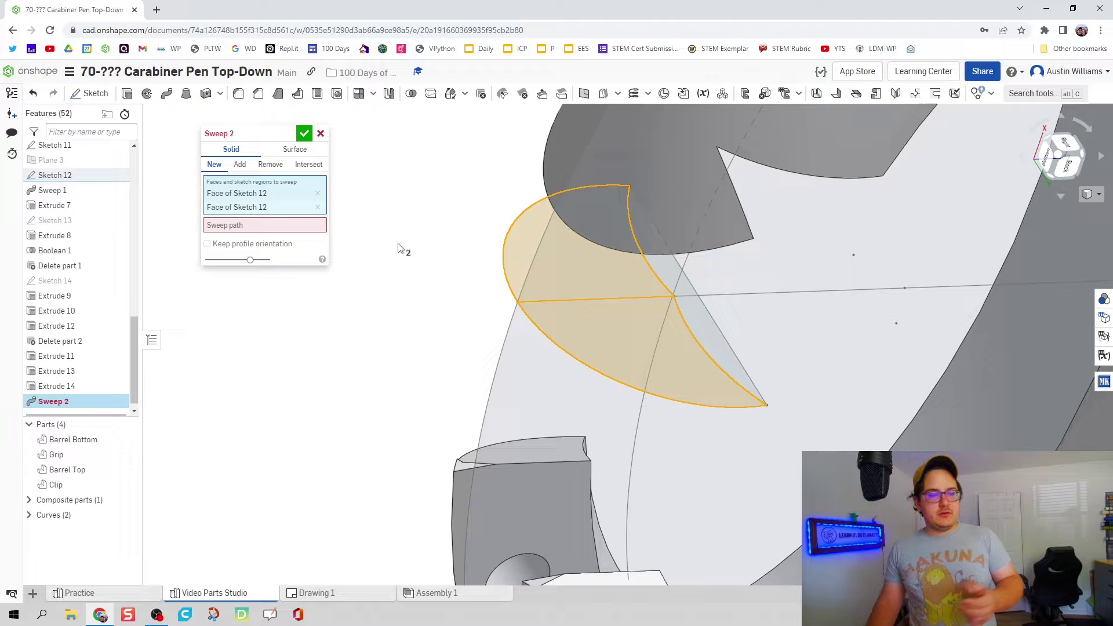
pyautogui.click(297, 225)
pyautogui.click(509, 324)
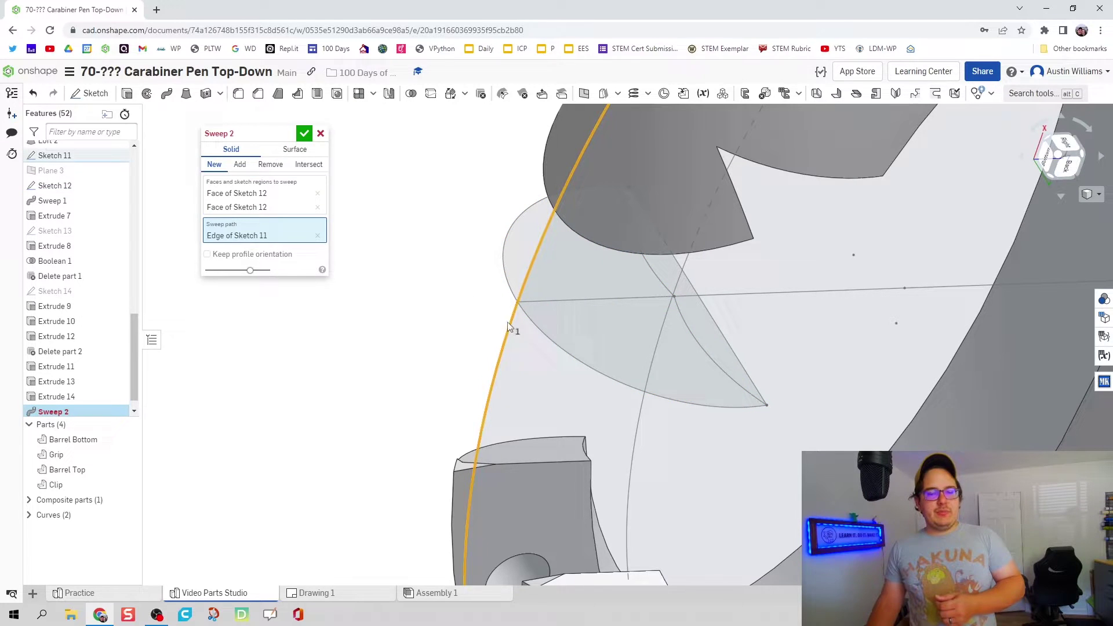
pyautogui.scroll(-5, 442, 319)
pyautogui.moveTo(432, 321); pyautogui.dragTo(423, 273, button='right')
pyautogui.click(211, 166)
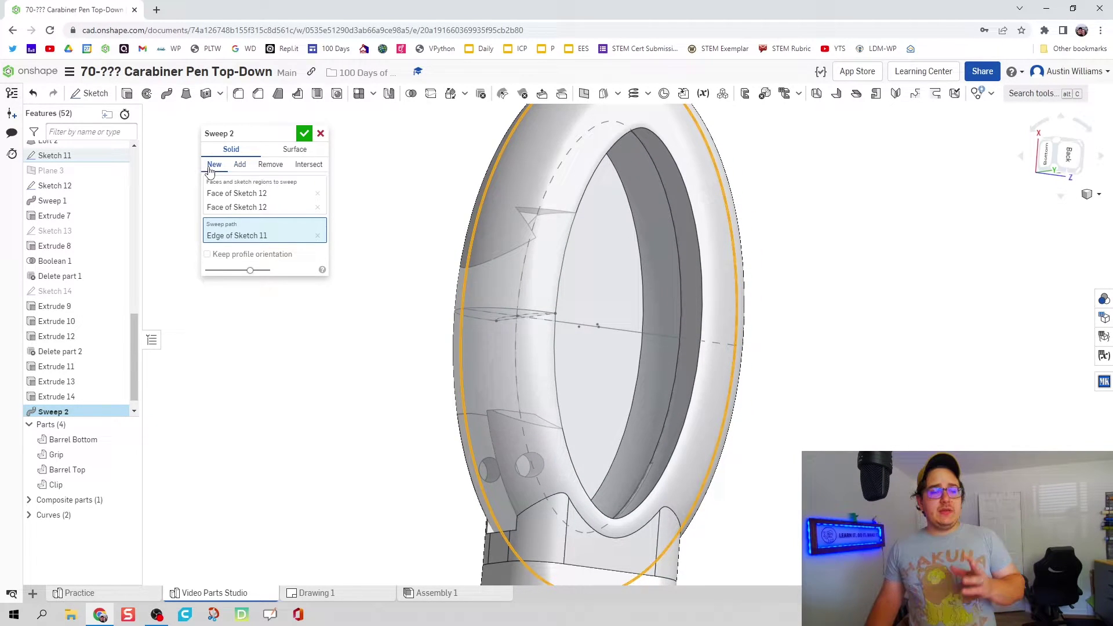
pyautogui.click(304, 133)
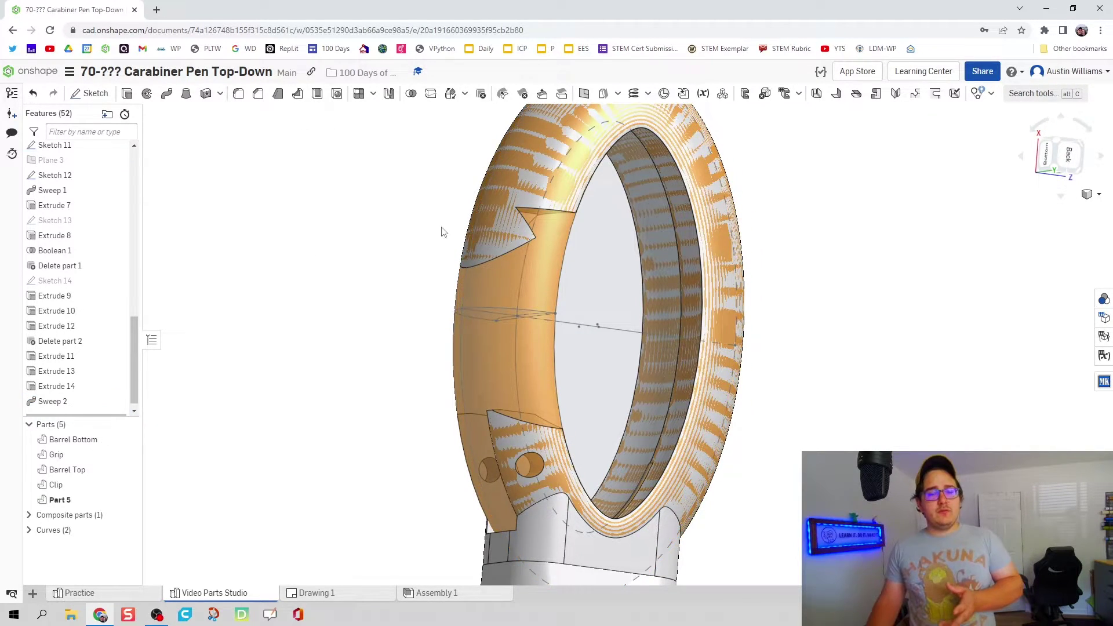
# Step: Set up a Boolean subtract with Clip as the kept tool and Part 5 as the target
pyautogui.moveTo(442, 231); pyautogui.dragTo(434, 272, button='right')
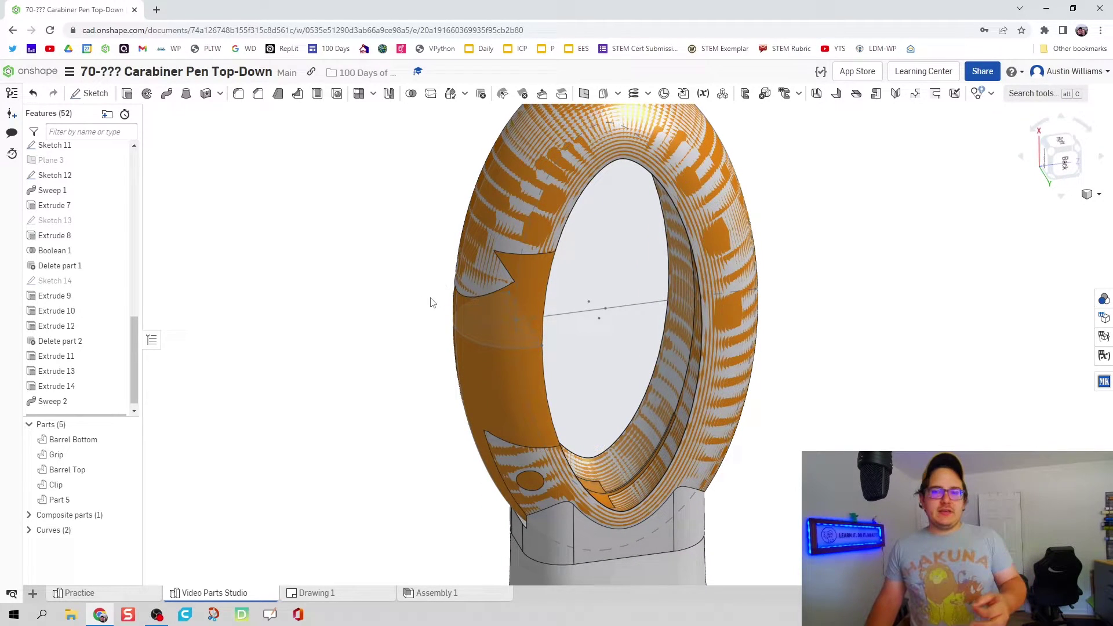
pyautogui.click(412, 93)
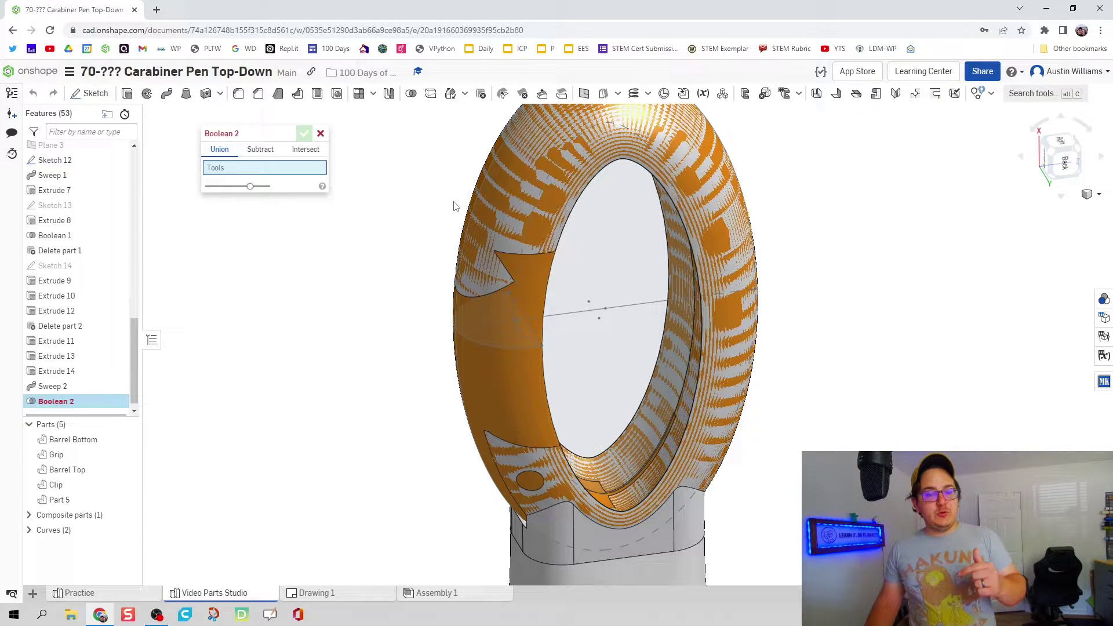
pyautogui.click(260, 152)
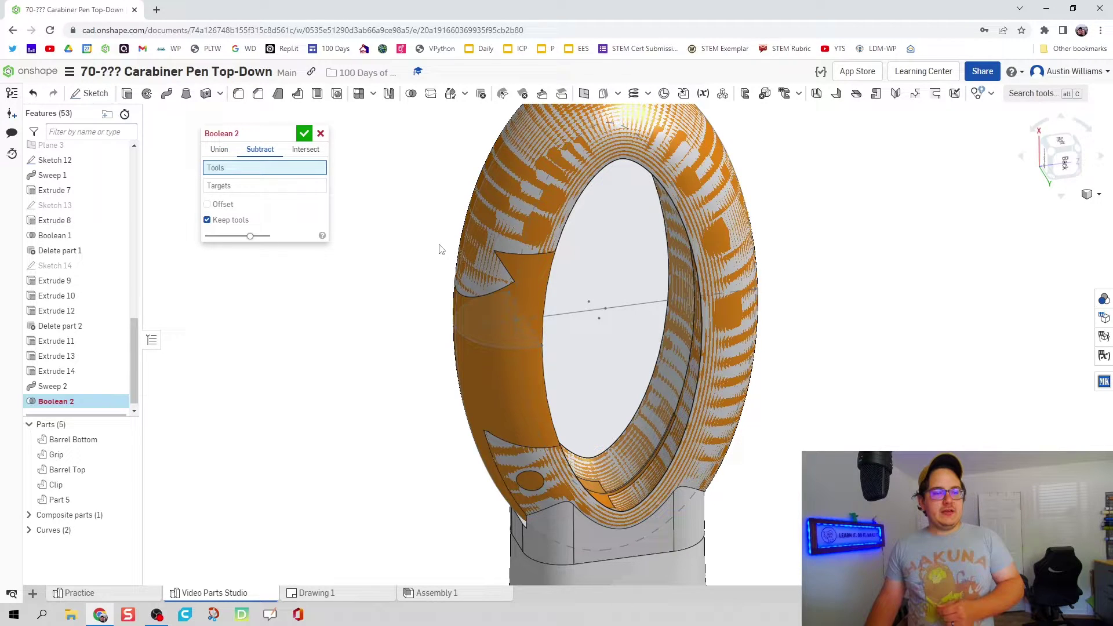
pyautogui.click(125, 491)
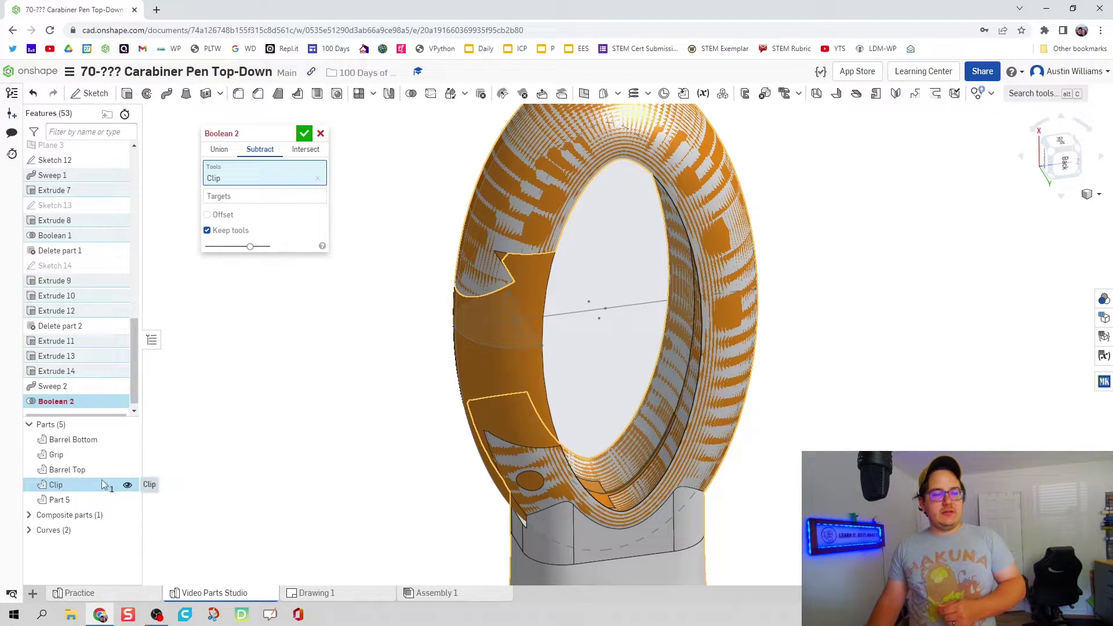
pyautogui.click(273, 198)
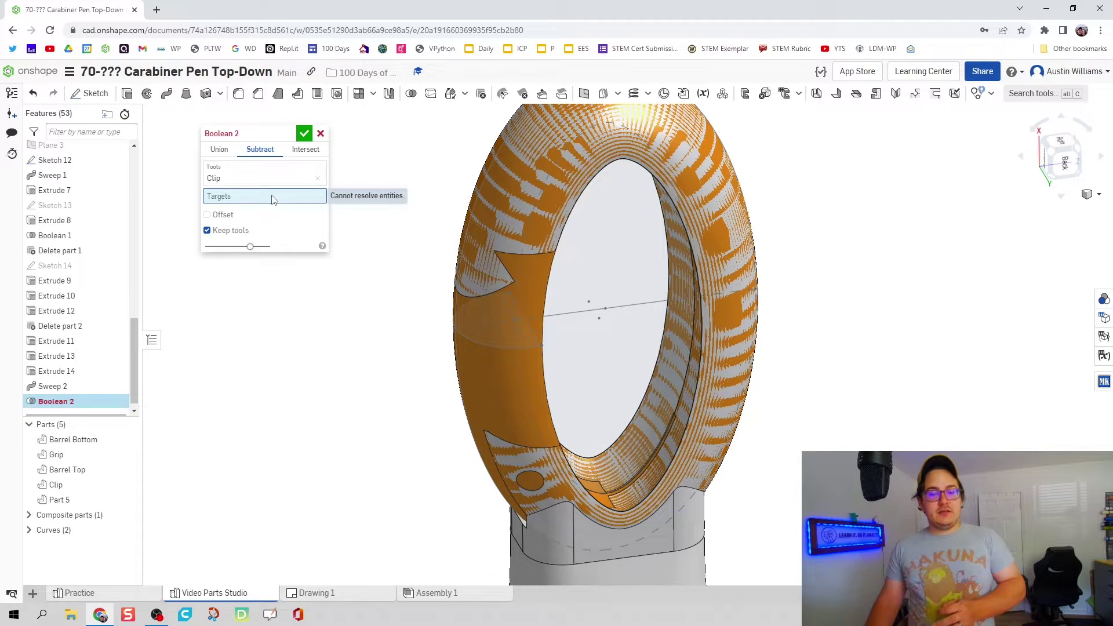
pyautogui.click(85, 499)
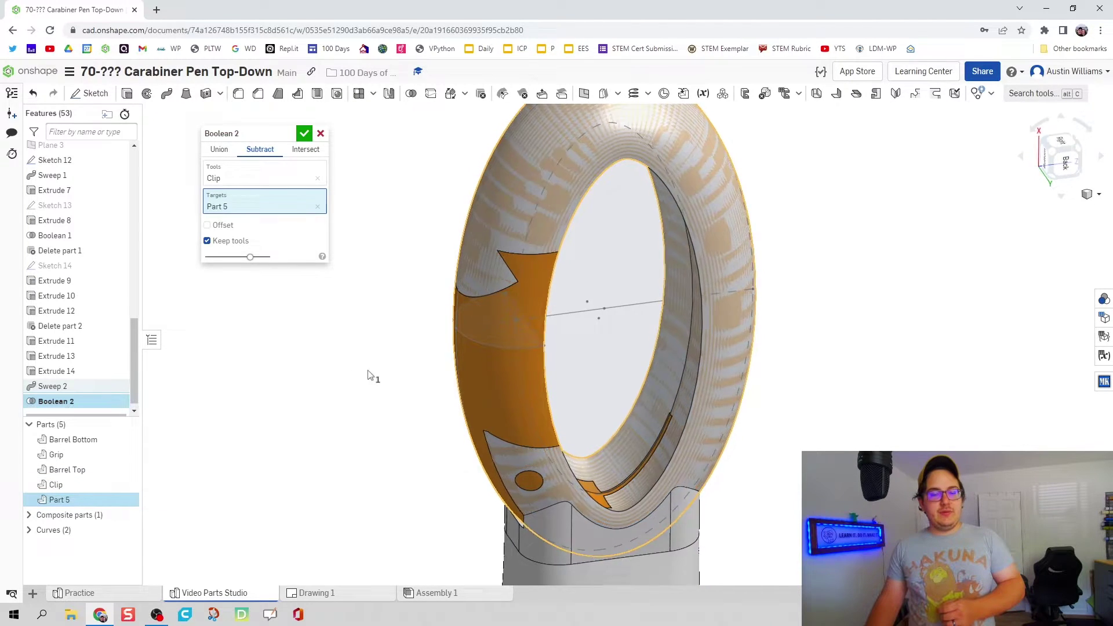
pyautogui.moveTo(367, 374)
pyautogui.mouseDown(button='right')
pyautogui.moveTo(387, 356)
pyautogui.moveTo(368, 367)
pyautogui.moveTo(375, 383)
pyautogui.mouseUp(button='right')
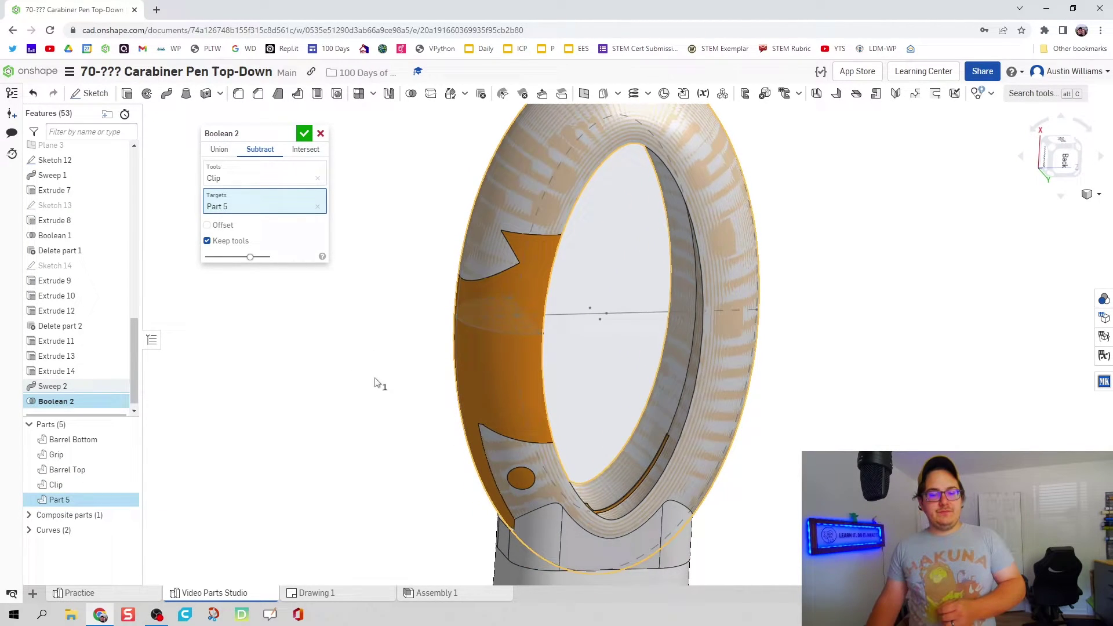
pyautogui.click(303, 136)
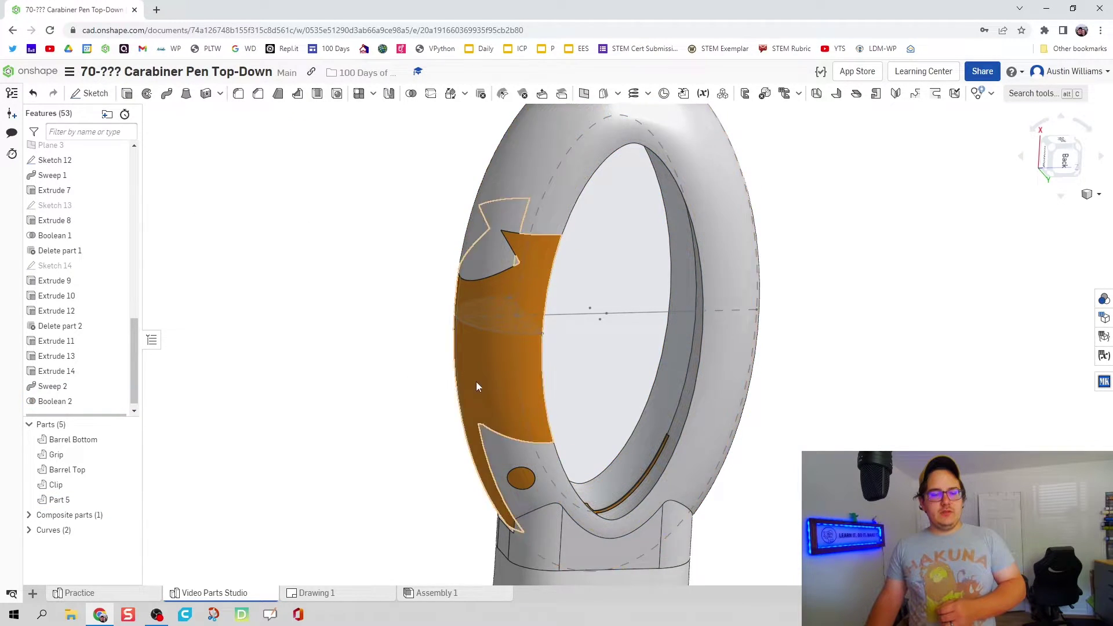
pyautogui.moveTo(413, 377)
pyautogui.mouseDown(button='right')
pyautogui.moveTo(422, 360)
pyautogui.moveTo(440, 368)
pyautogui.moveTo(433, 378)
pyautogui.mouseUp(button='right')
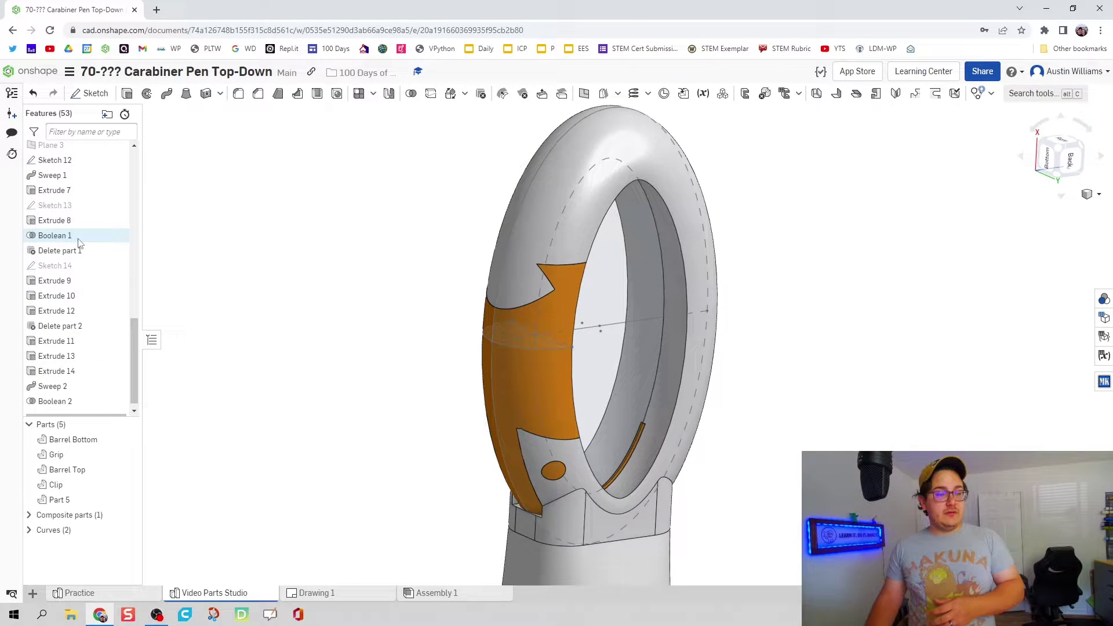
pyautogui.scroll(3, 82, 243)
pyautogui.scroll(-4, 101, 273)
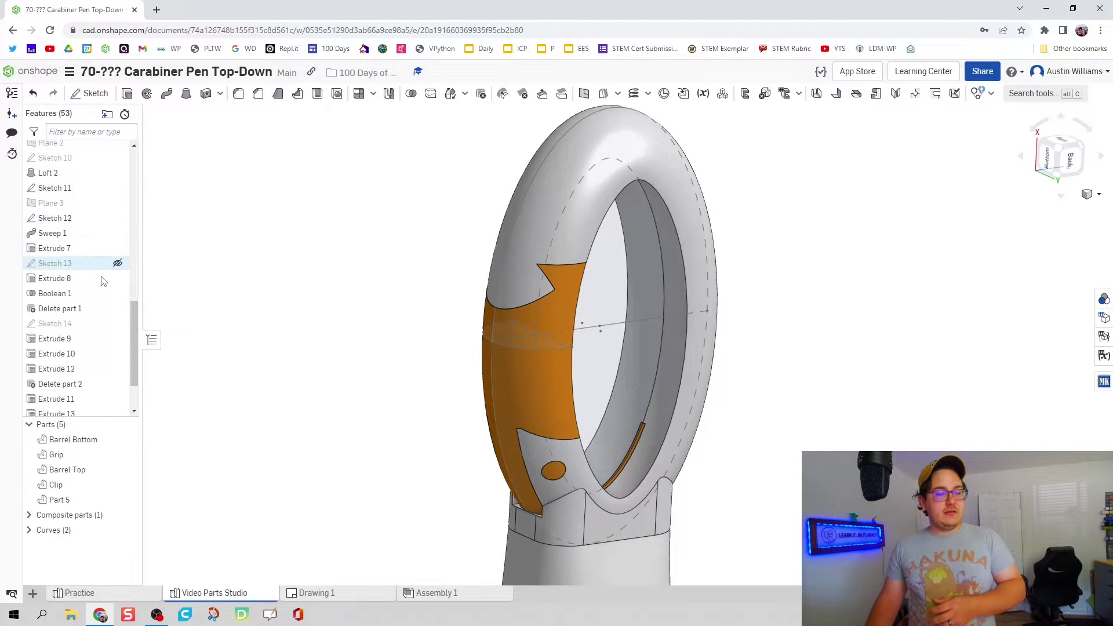
pyautogui.scroll(3, 110, 313)
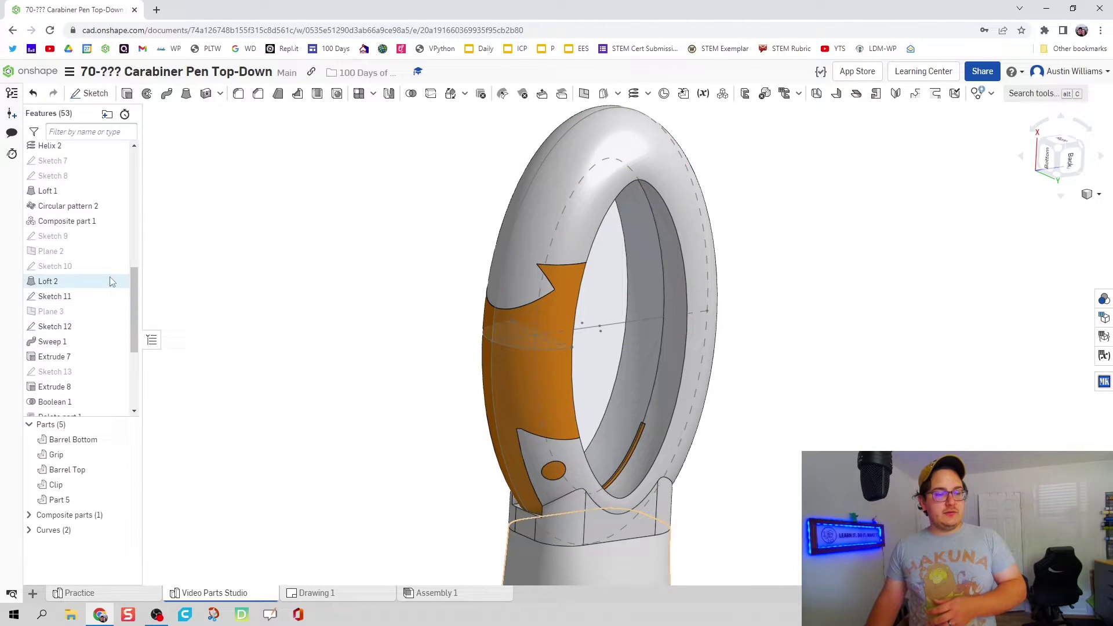
pyautogui.click(117, 296)
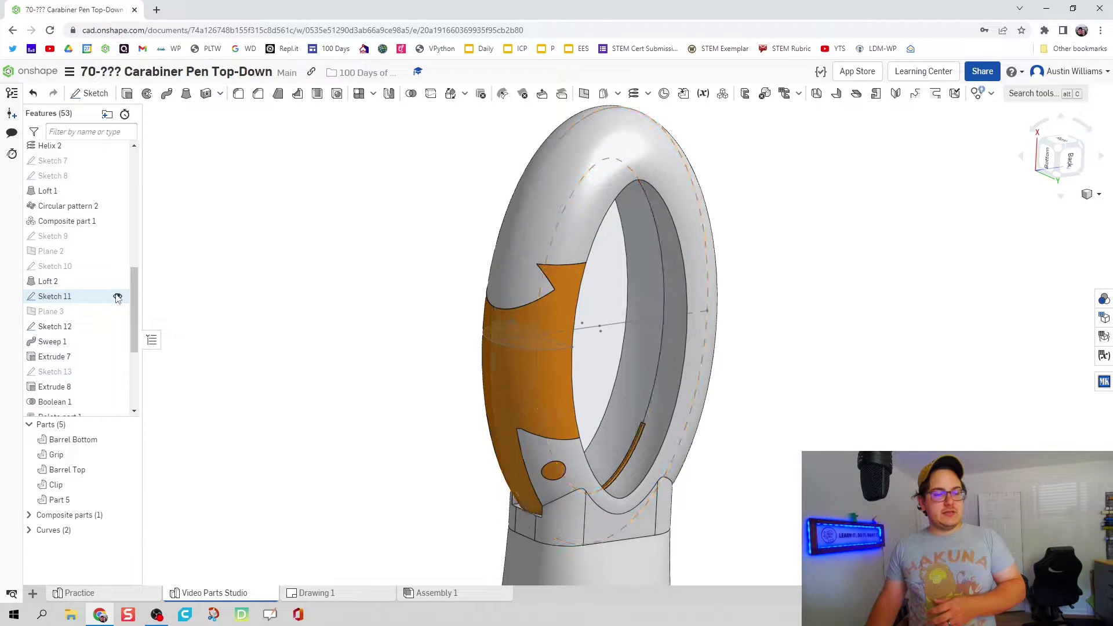
pyautogui.click(117, 327)
pyautogui.scroll(-5, 387, 328)
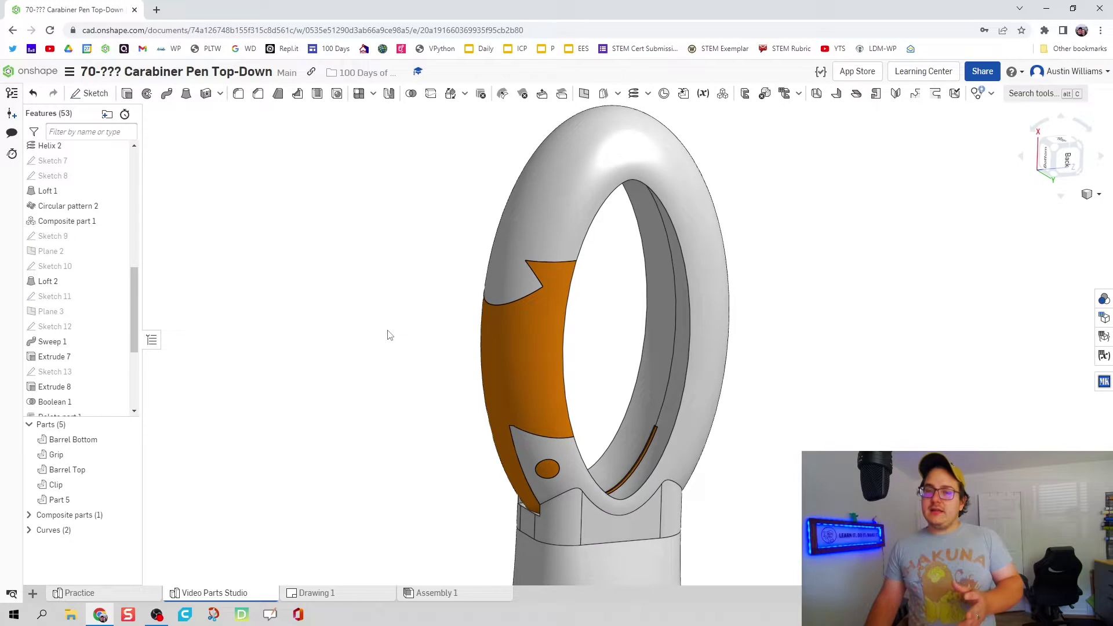
pyautogui.scroll(5, 328, 345)
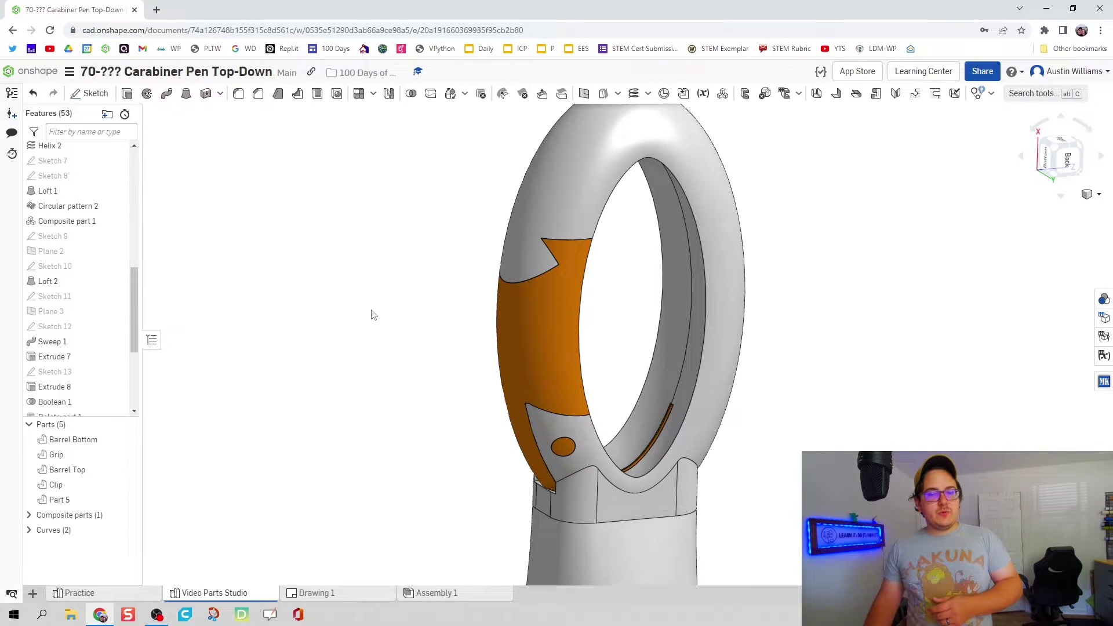
# Step: Move Sweep 2 after Boolean 1 and Boolean 2 after Extrude 12 in the feature history
pyautogui.moveTo(134, 293); pyautogui.dragTo(133, 354)
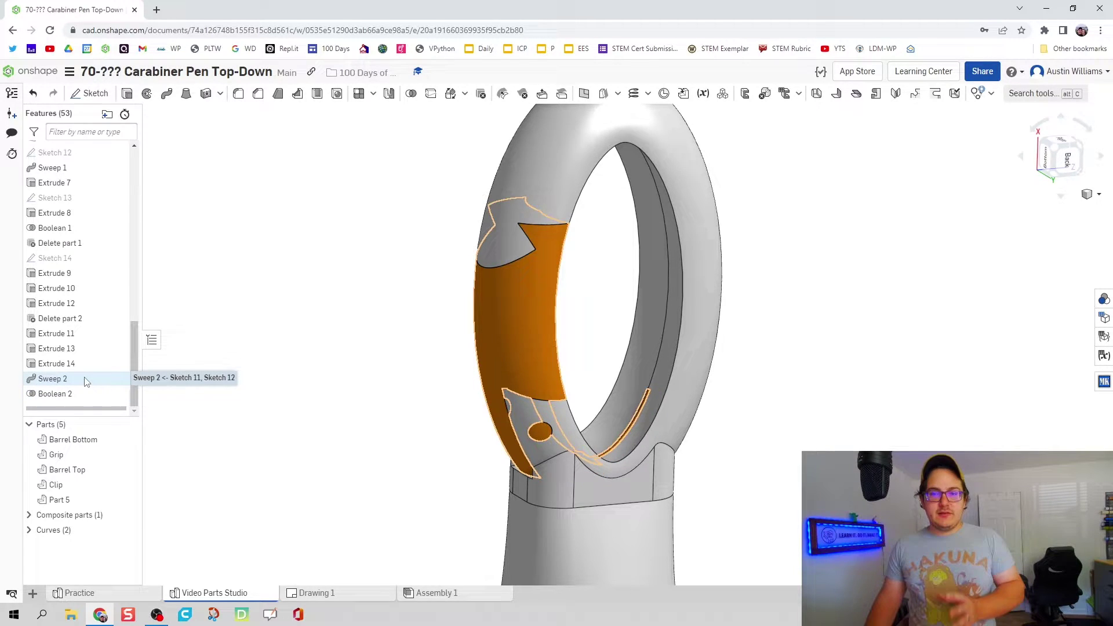
pyautogui.moveTo(85, 381); pyautogui.dragTo(94, 240)
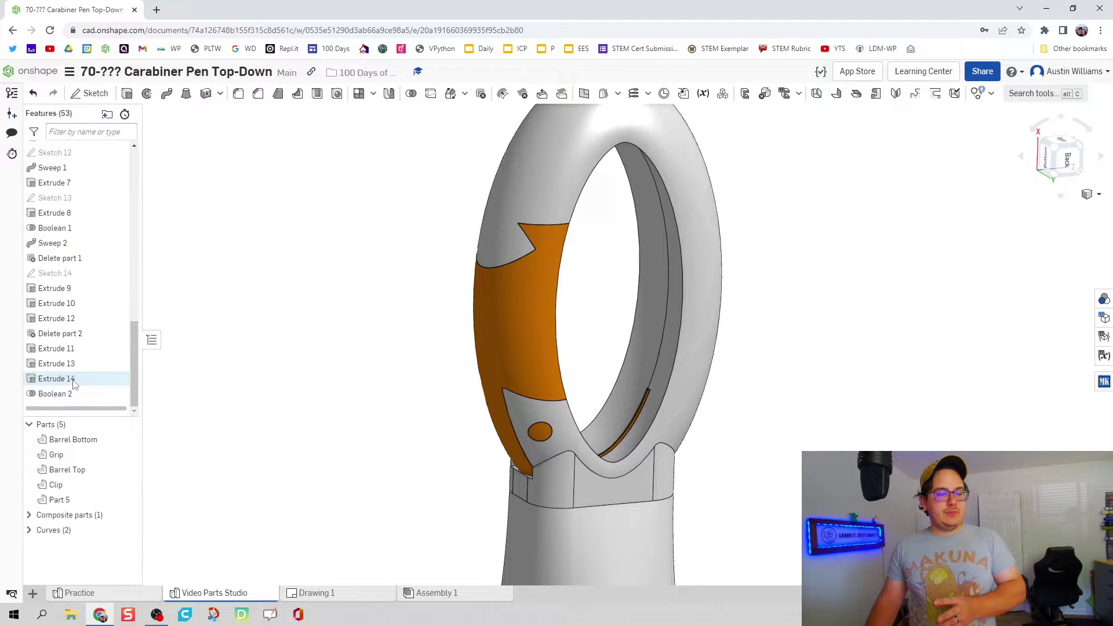
pyautogui.moveTo(75, 396); pyautogui.dragTo(90, 253)
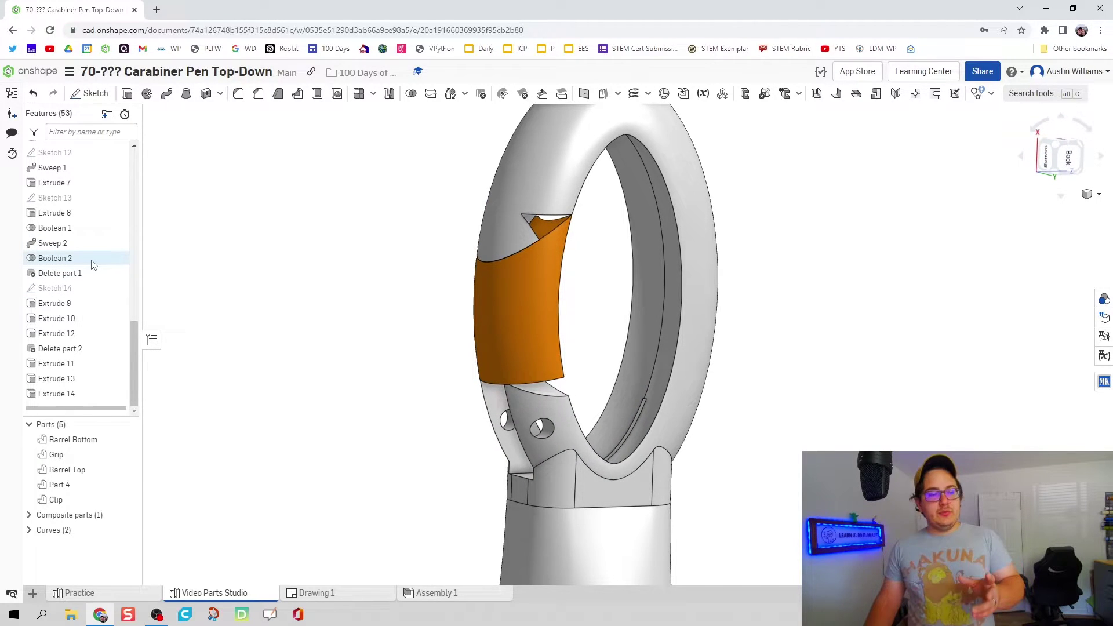
pyautogui.moveTo(452, 340); pyautogui.dragTo(432, 342, button='right')
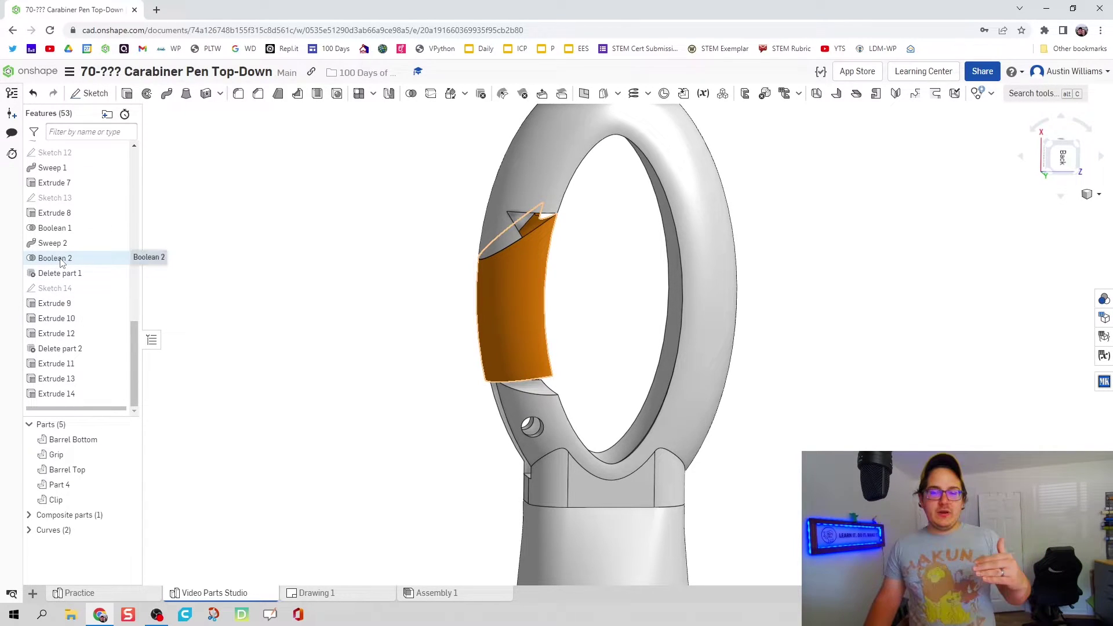
pyautogui.moveTo(61, 262); pyautogui.dragTo(63, 342)
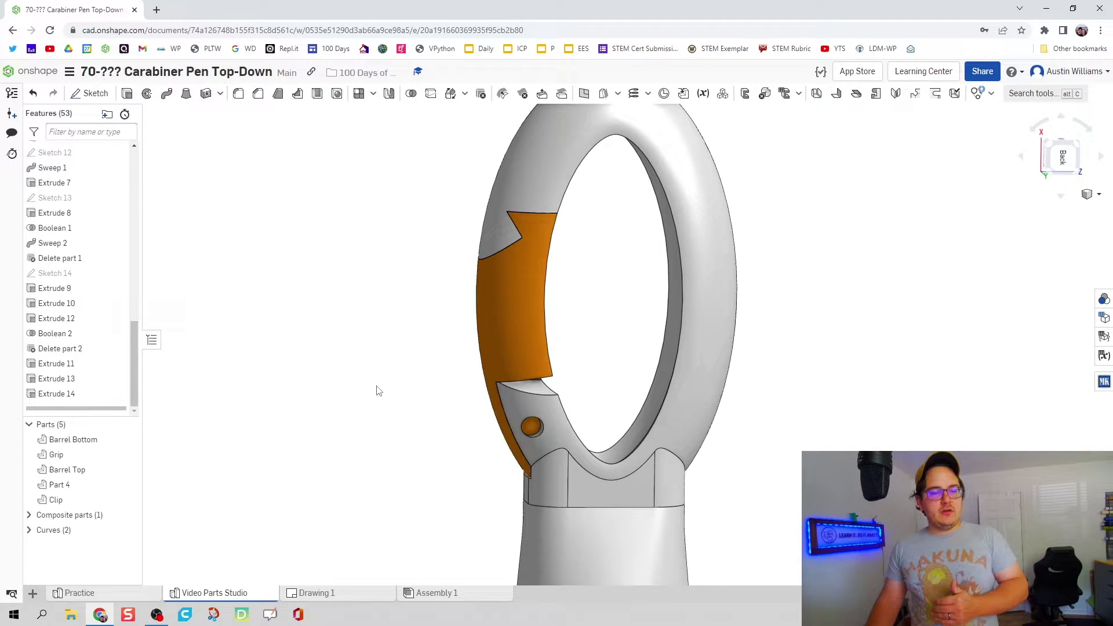
pyautogui.moveTo(394, 381); pyautogui.dragTo(410, 405, button='right')
pyautogui.scroll(5, 614, 385)
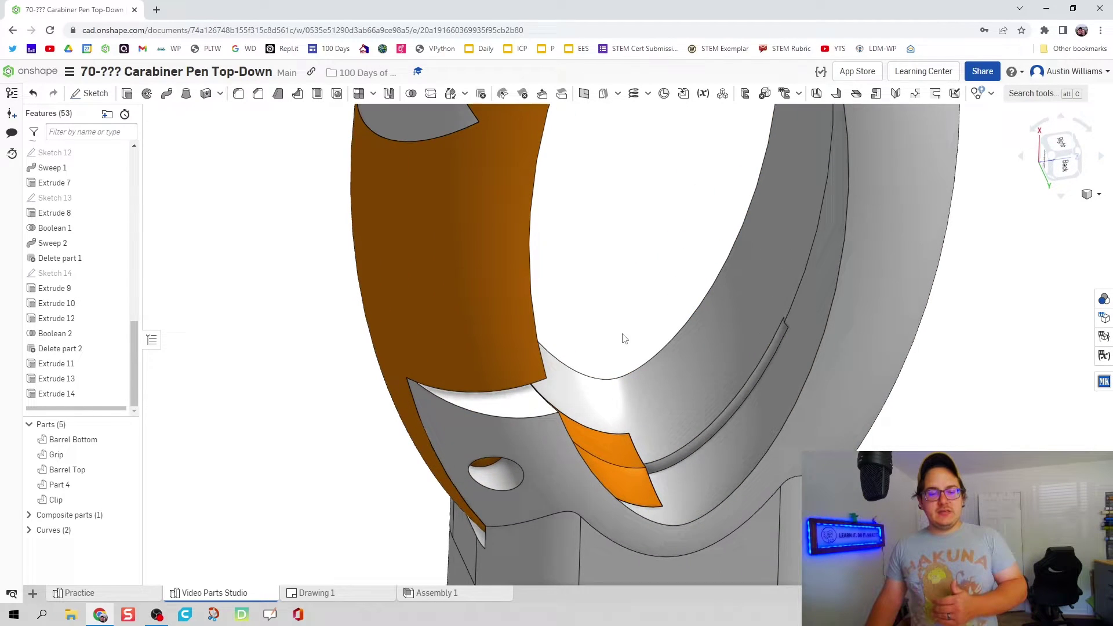
pyautogui.moveTo(621, 332); pyautogui.dragTo(615, 304, button='right')
pyautogui.scroll(-2, 600, 306)
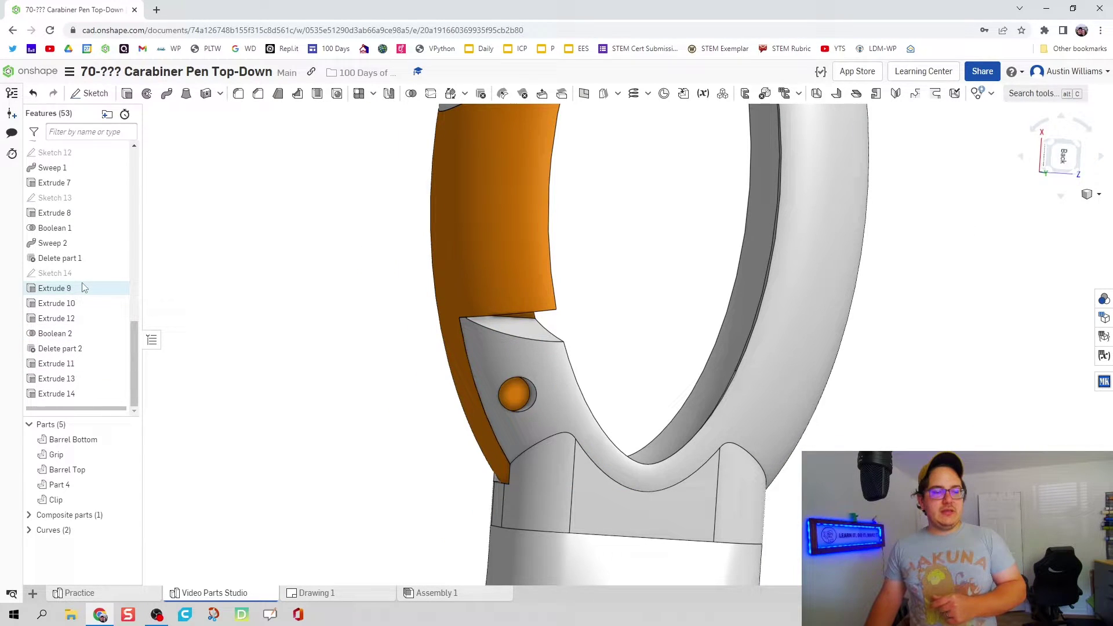
pyautogui.doubleClick(86, 350)
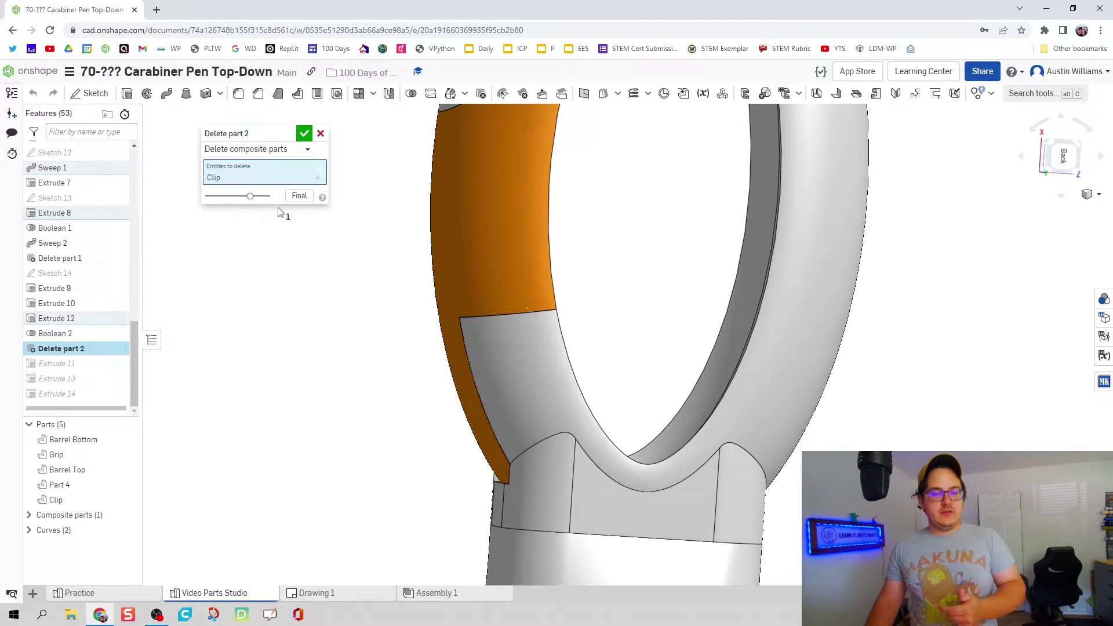
pyautogui.click(321, 134)
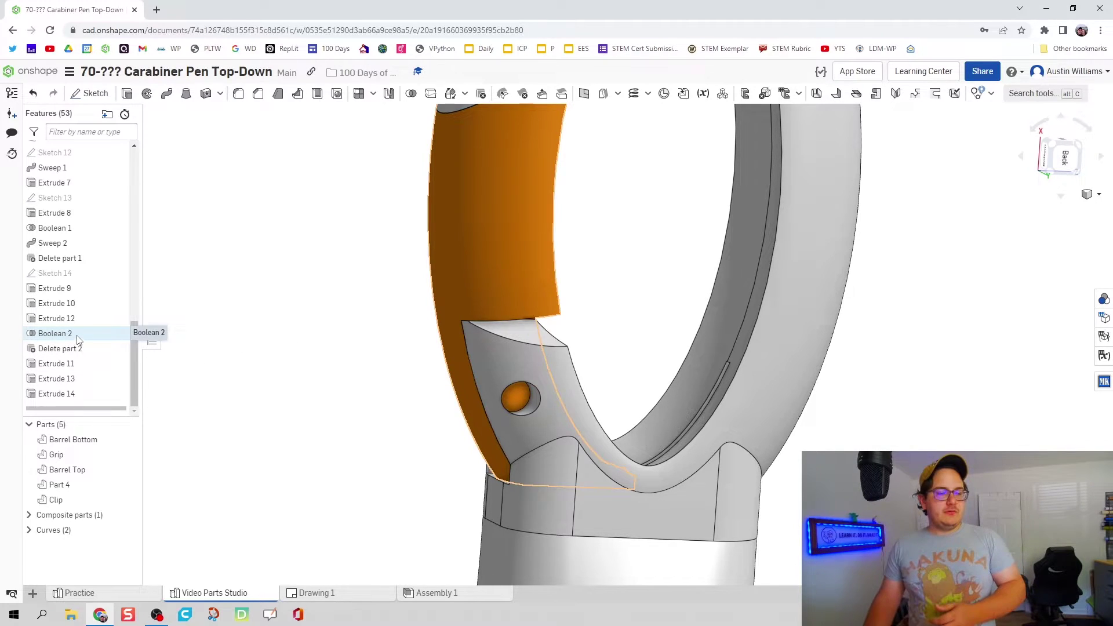
pyautogui.moveTo(77, 340); pyautogui.dragTo(81, 386)
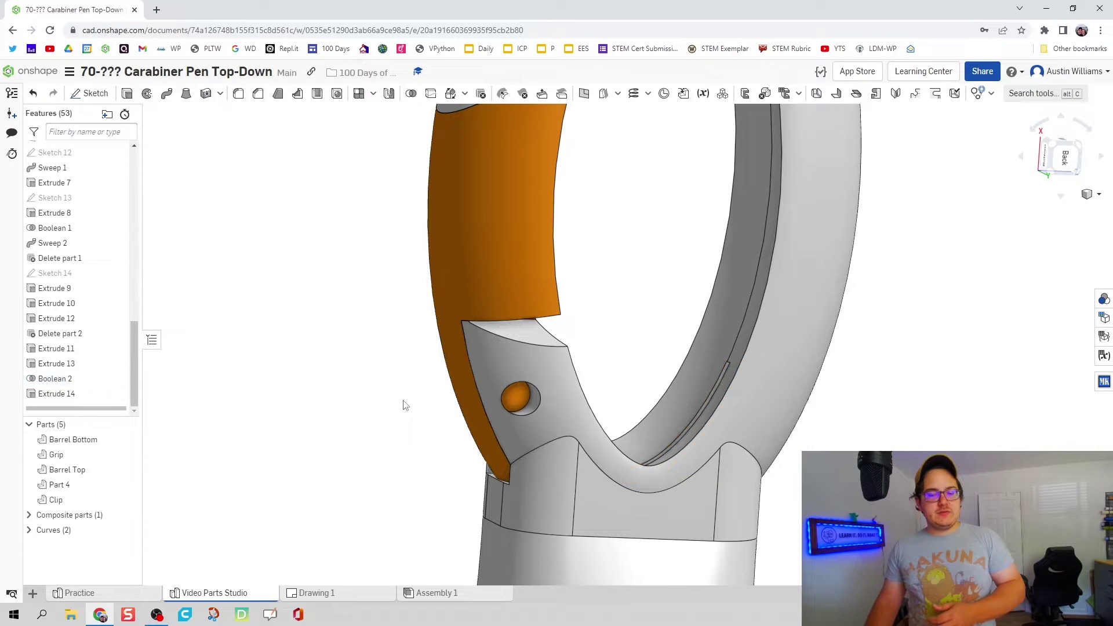
pyautogui.moveTo(404, 405); pyautogui.dragTo(580, 415, button='right')
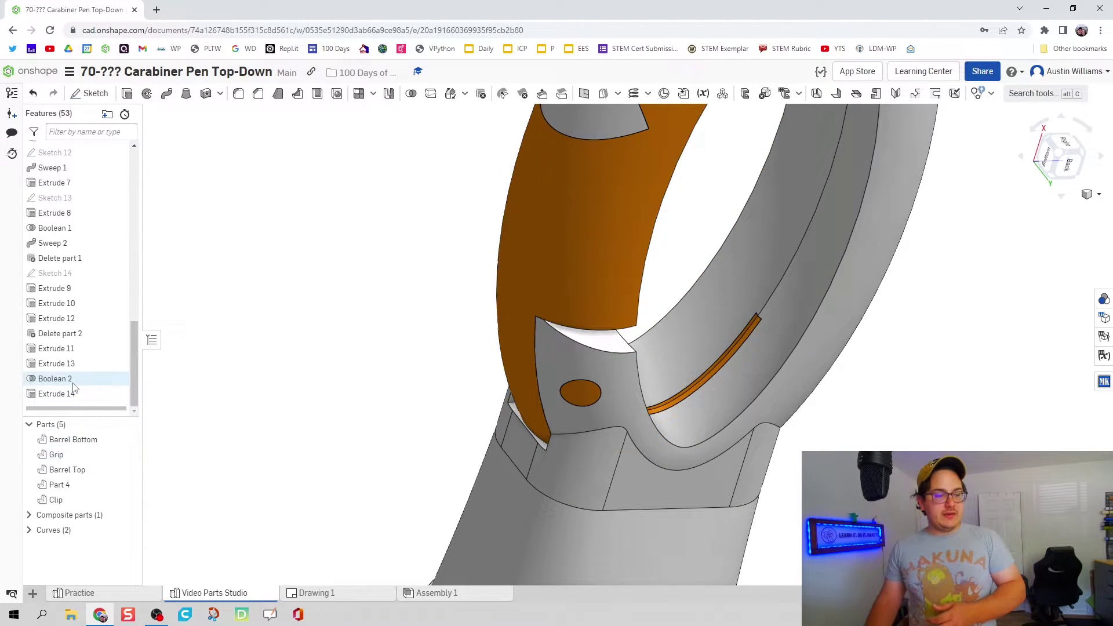
pyautogui.moveTo(73, 383); pyautogui.dragTo(80, 334)
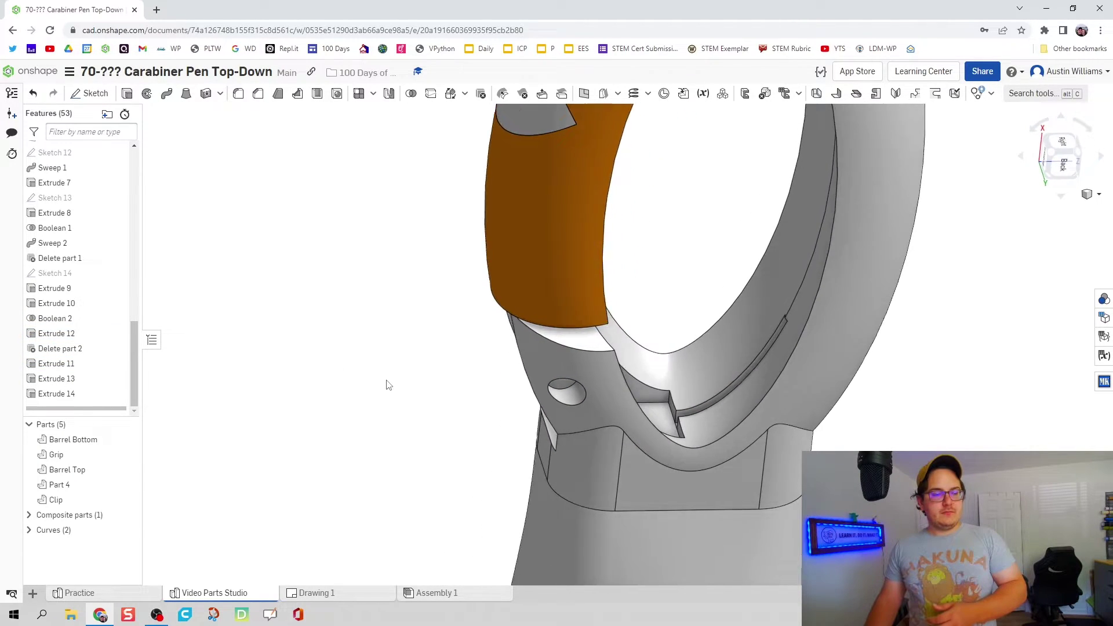
pyautogui.moveTo(427, 380); pyautogui.dragTo(371, 355, button='right')
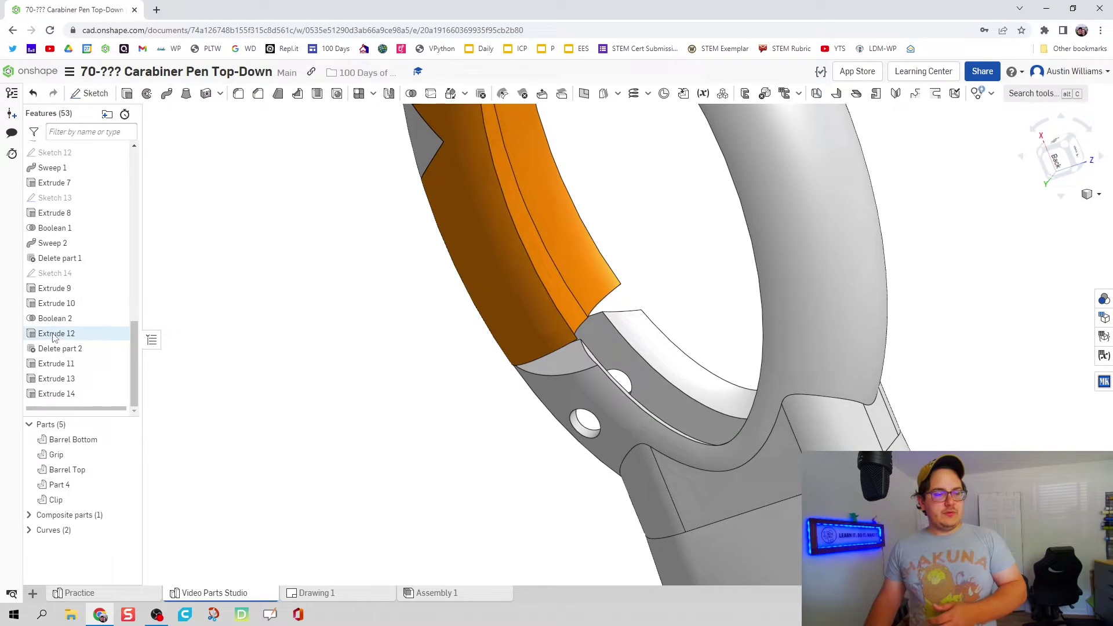
pyautogui.moveTo(55, 338); pyautogui.dragTo(64, 340)
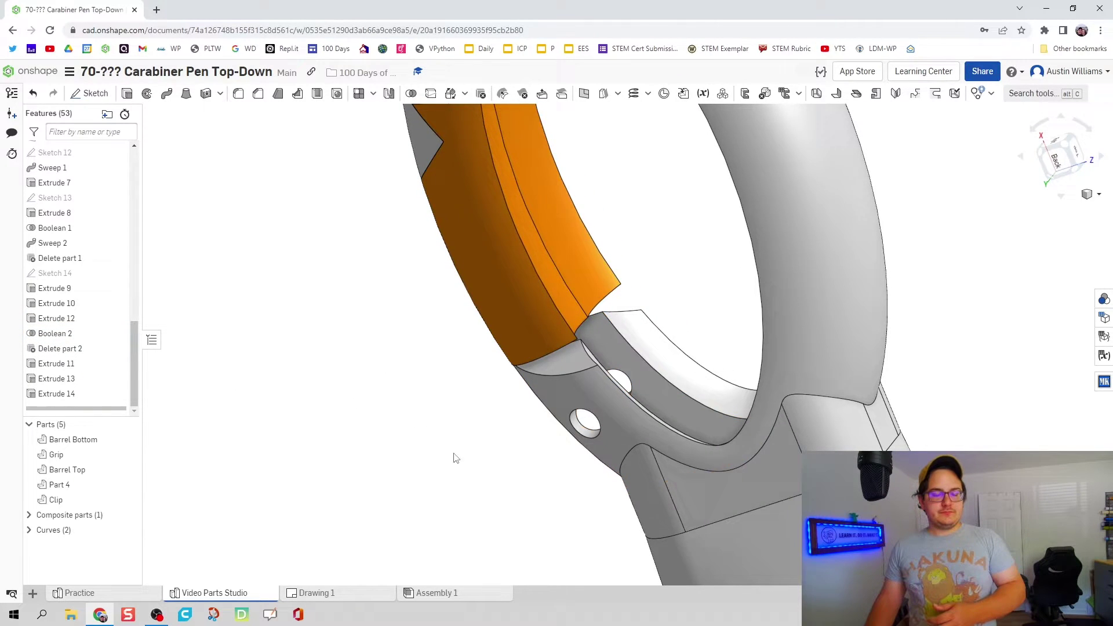
pyautogui.moveTo(456, 458); pyautogui.dragTo(487, 445, button='right')
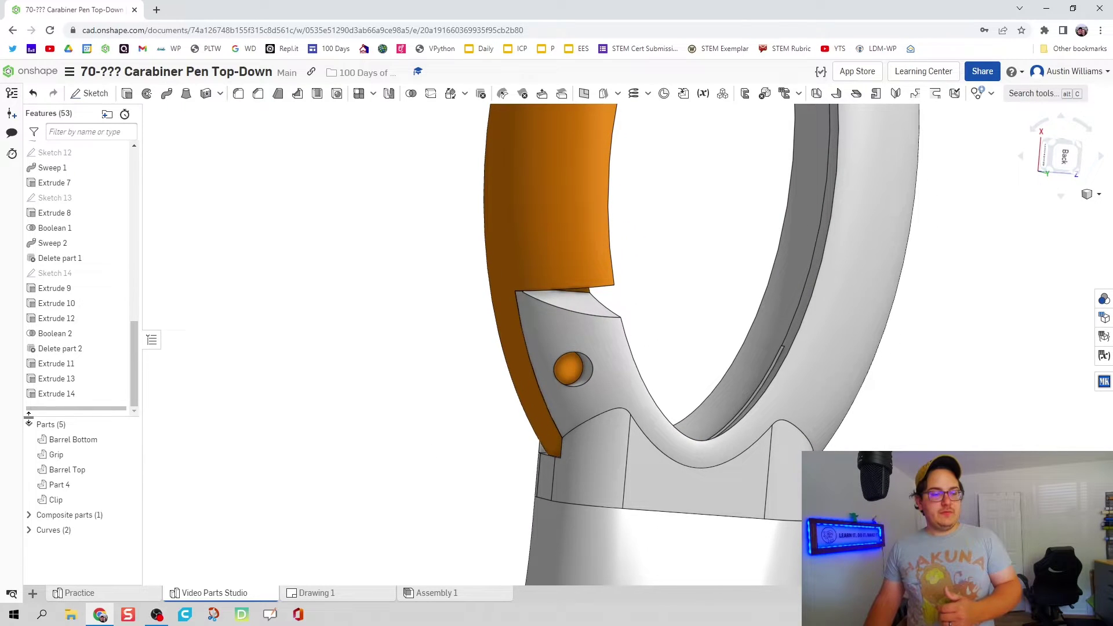
# Step: Add Part 4 to the Extrude 11 hole cut's merge scope alongside the Clip
pyautogui.doubleClick(57, 364)
pyautogui.scroll(5, 533, 396)
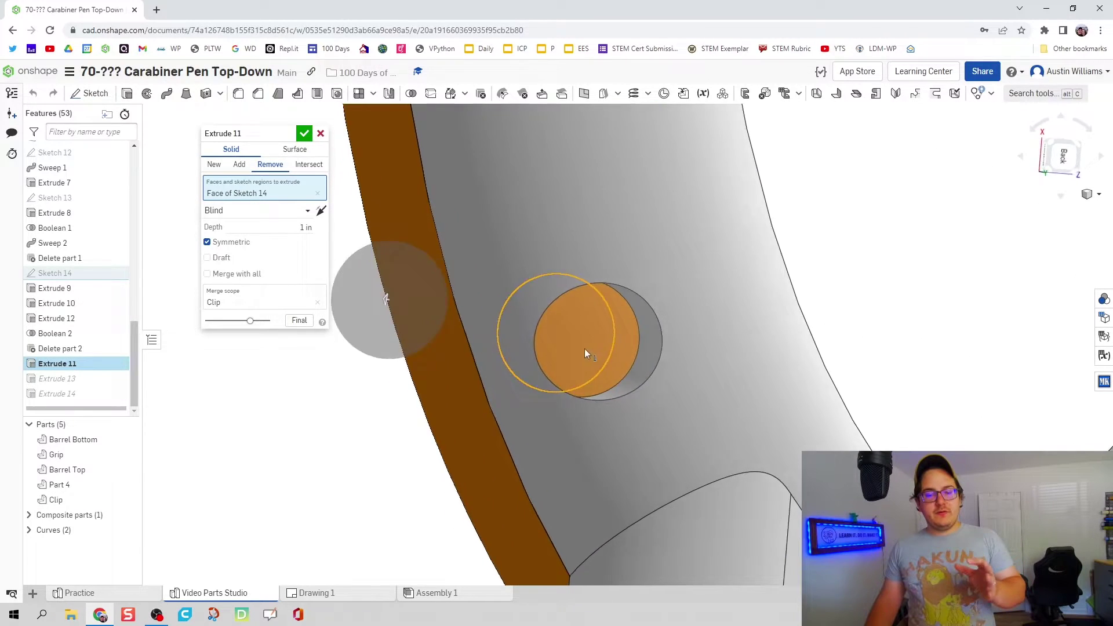
pyautogui.scroll(-3, 585, 351)
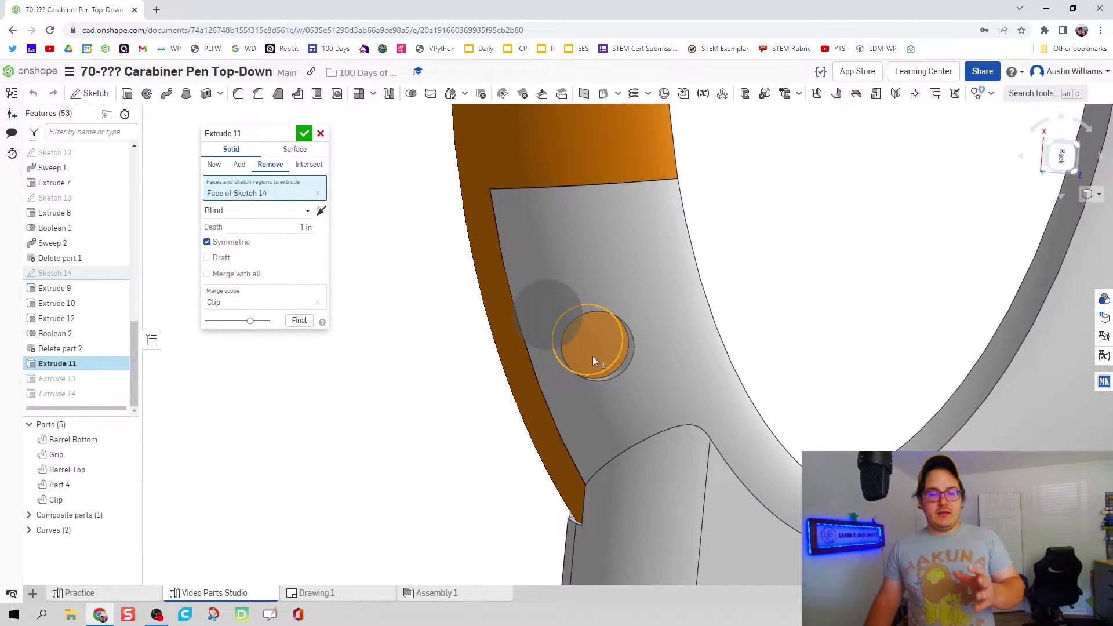
pyautogui.scroll(-2, 592, 356)
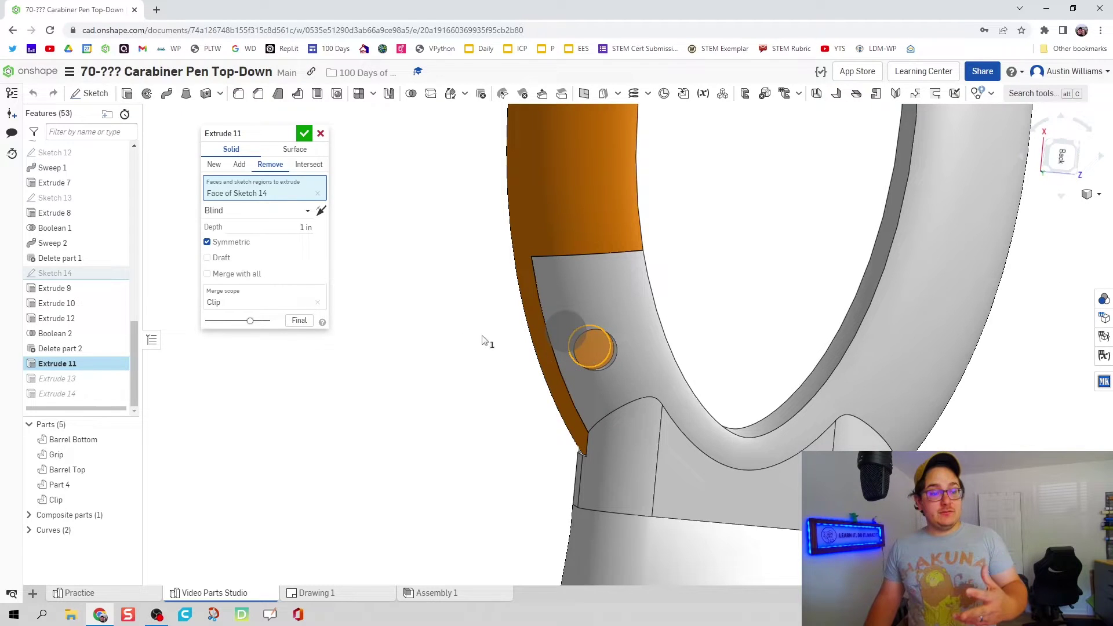
pyautogui.click(274, 305)
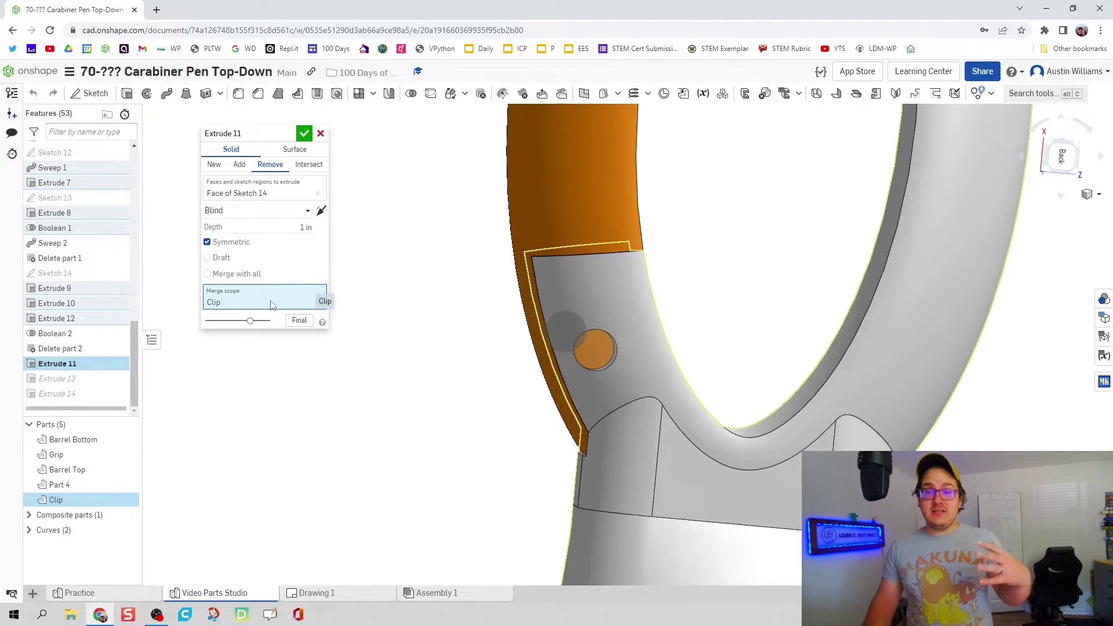
pyautogui.click(589, 169)
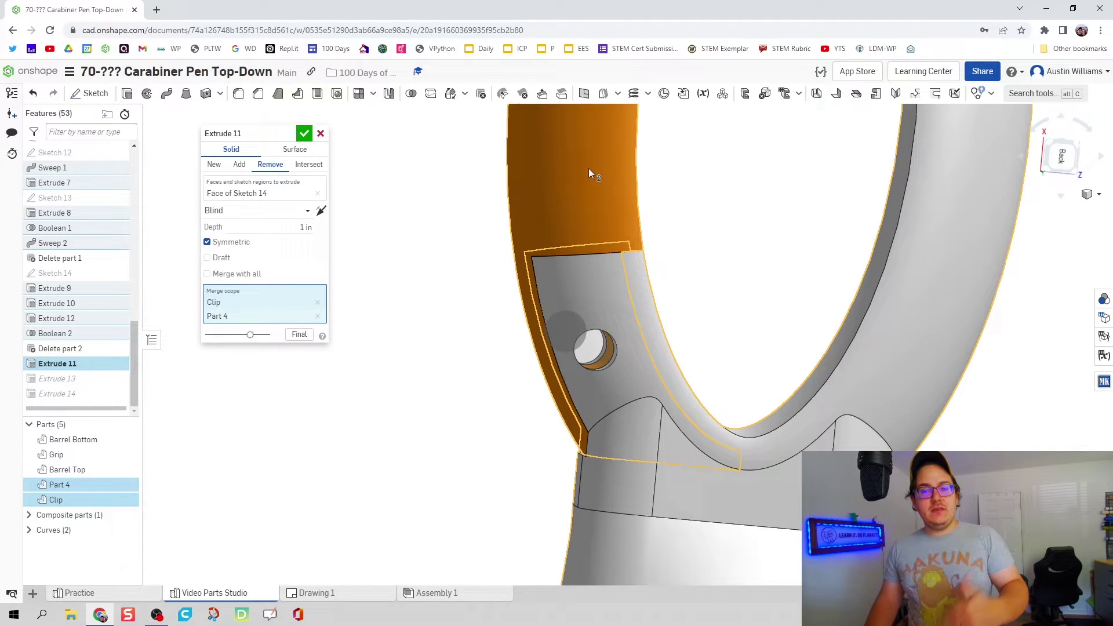
pyautogui.click(304, 136)
pyautogui.moveTo(496, 331)
pyautogui.mouseDown(button='right')
pyautogui.moveTo(487, 313)
pyautogui.moveTo(479, 331)
pyautogui.moveTo(455, 335)
pyautogui.moveTo(530, 323)
pyautogui.moveTo(496, 342)
pyautogui.mouseUp(button='right')
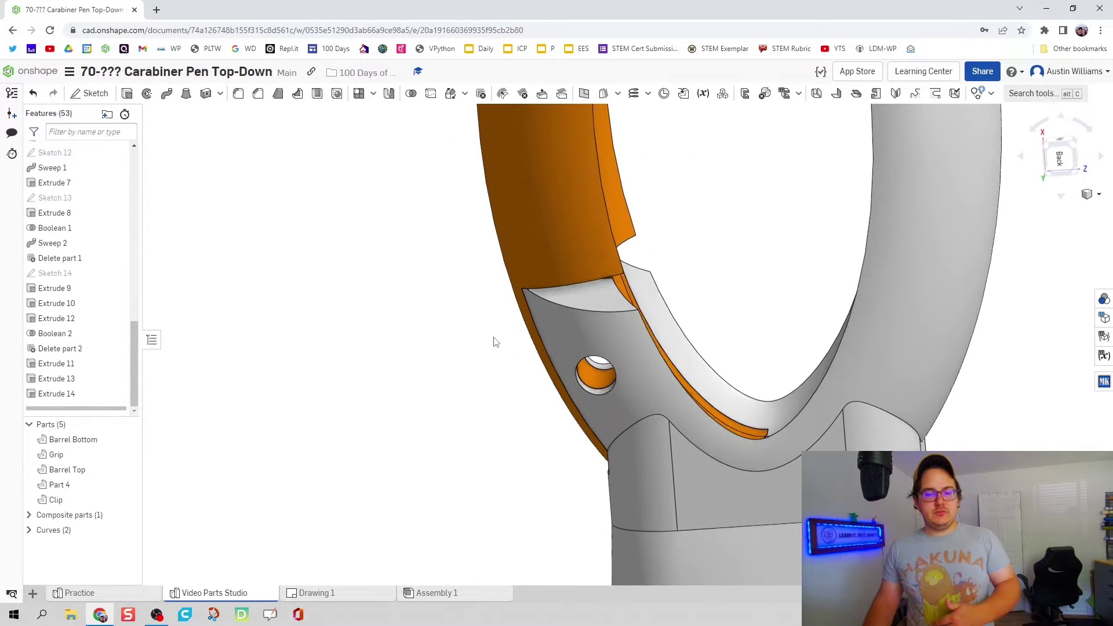
# Step: Rename Part 4 to Hinge
pyautogui.rightClick(72, 484)
pyautogui.click(132, 296)
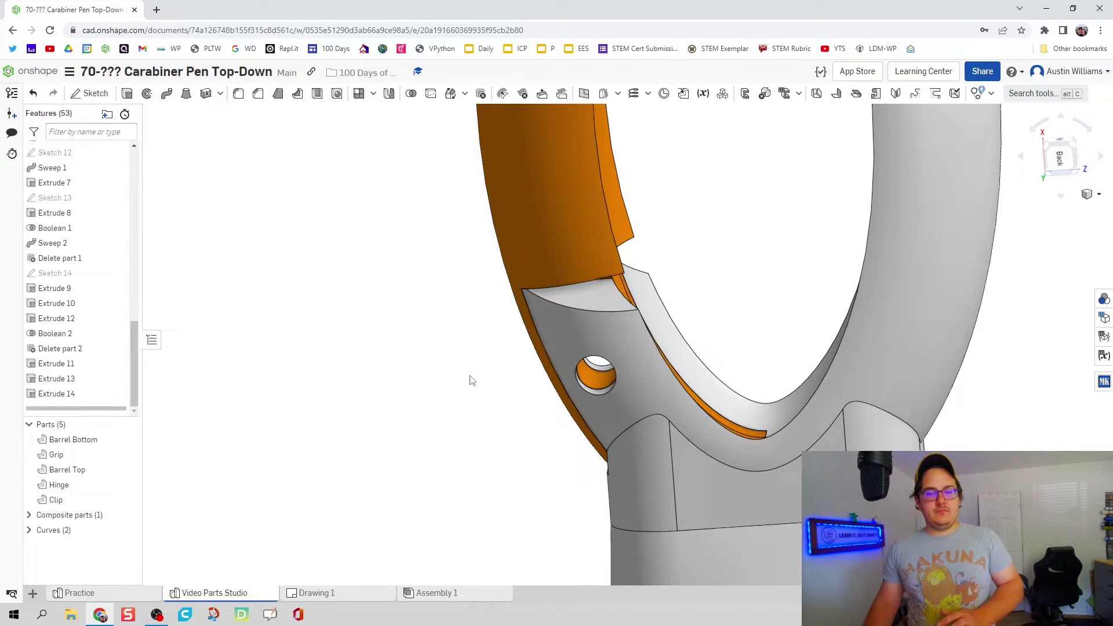
pyautogui.moveTo(471, 380); pyautogui.dragTo(464, 430, button='right')
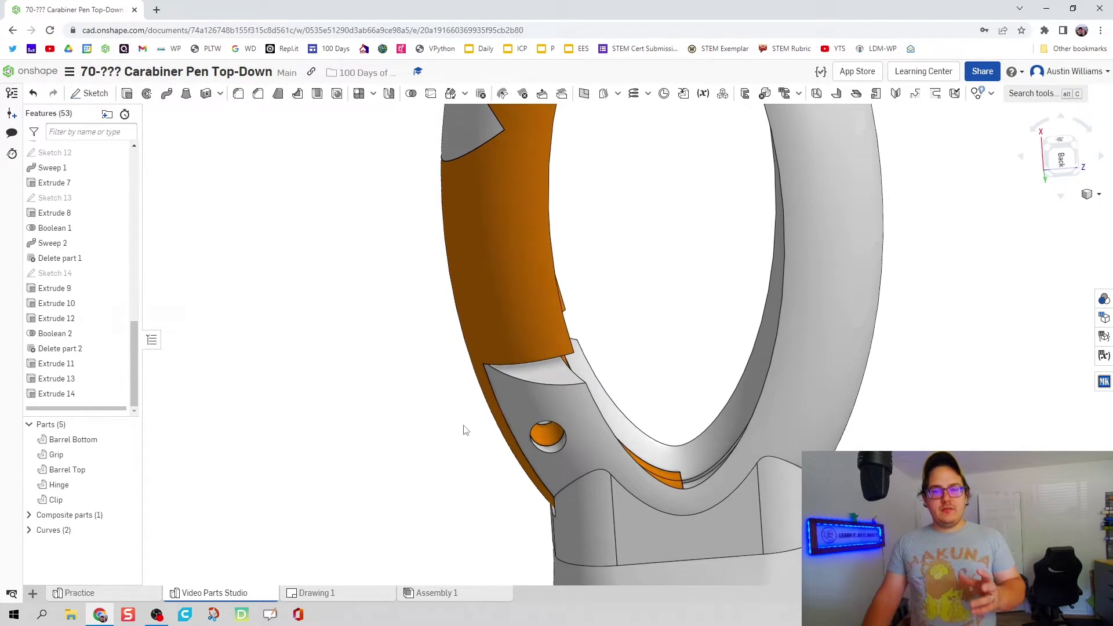
pyautogui.moveTo(464, 430); pyautogui.dragTo(378, 374, button='middle')
pyautogui.moveTo(378, 372); pyautogui.dragTo(325, 377, button='right')
# Step: Hide the Clip and barrel parts so the Hinge is shown alone
pyautogui.click(128, 501)
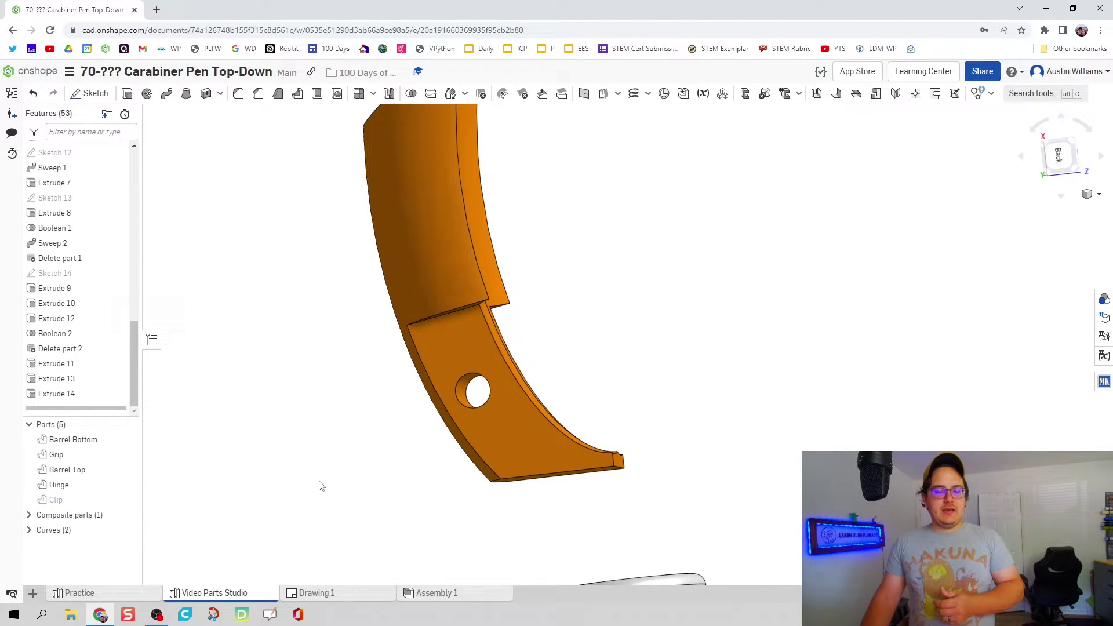
pyautogui.moveTo(319, 484)
pyautogui.mouseDown(button='right')
pyautogui.moveTo(330, 460)
pyautogui.moveTo(313, 473)
pyautogui.mouseUp(button='right')
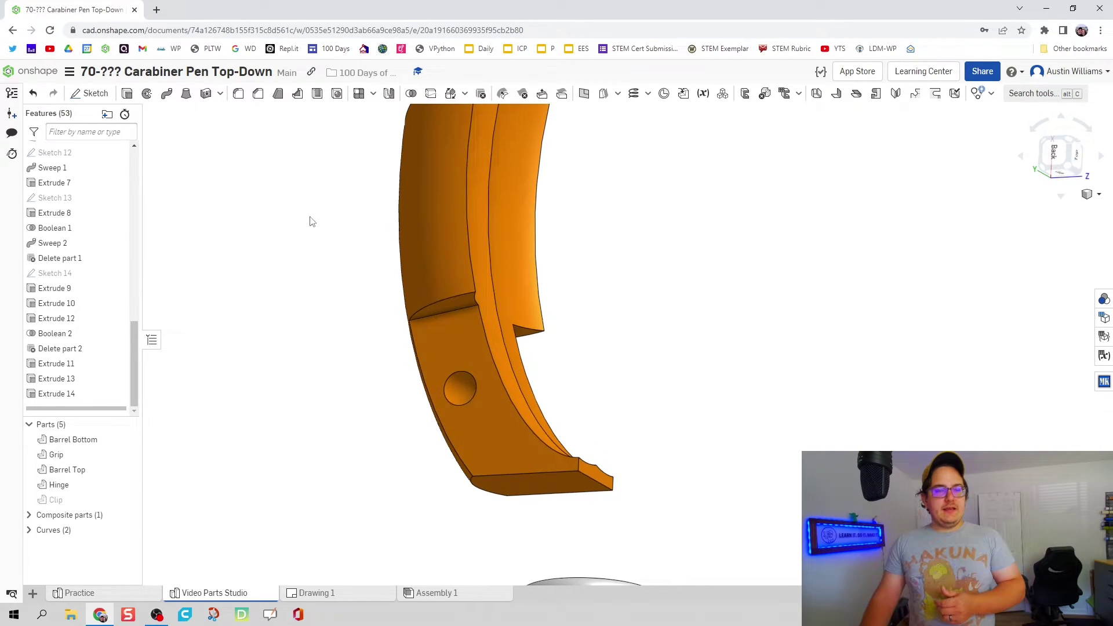
pyautogui.moveTo(622, 433); pyautogui.dragTo(600, 250, button='middle')
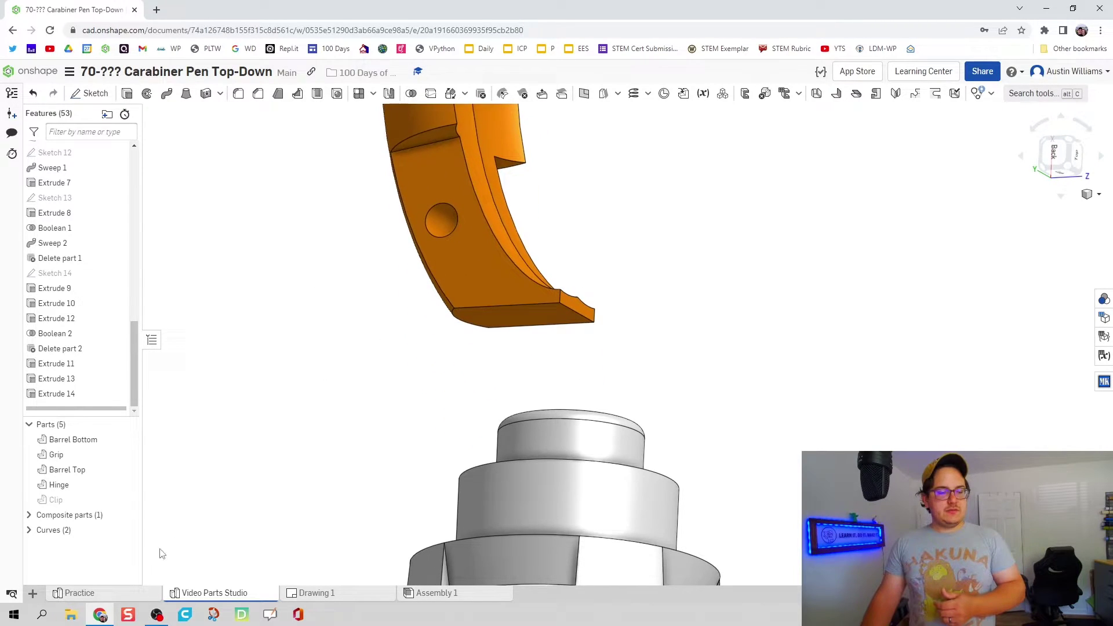
pyautogui.click(128, 516)
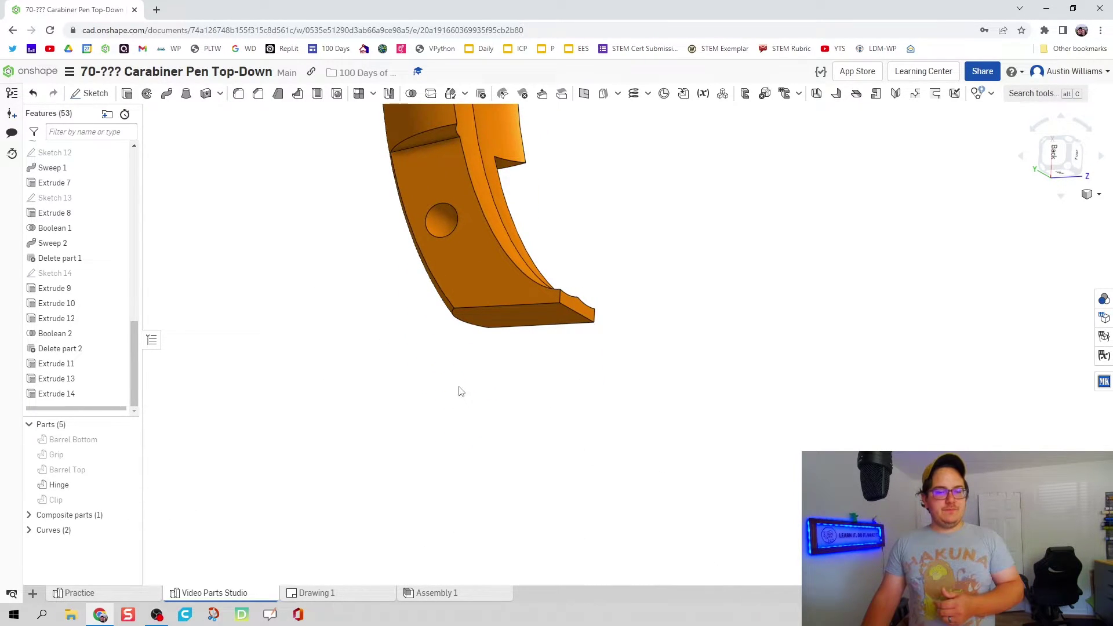
# Step: Select the Hinge's flat bottom end face
pyautogui.moveTo(544, 413); pyautogui.dragTo(565, 458, button='right')
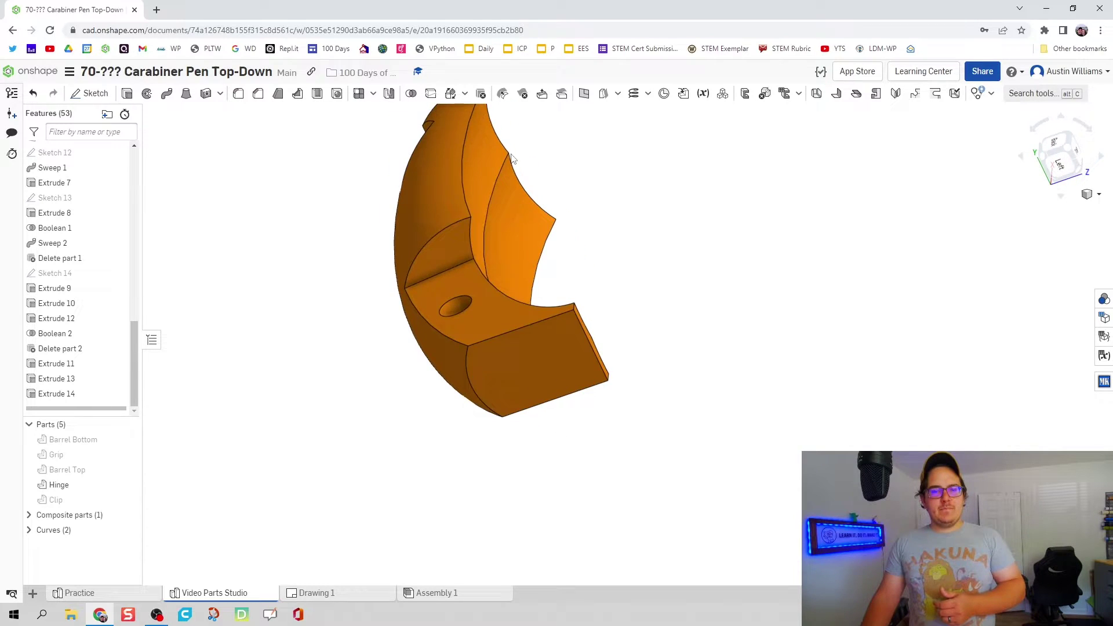
pyautogui.click(540, 366)
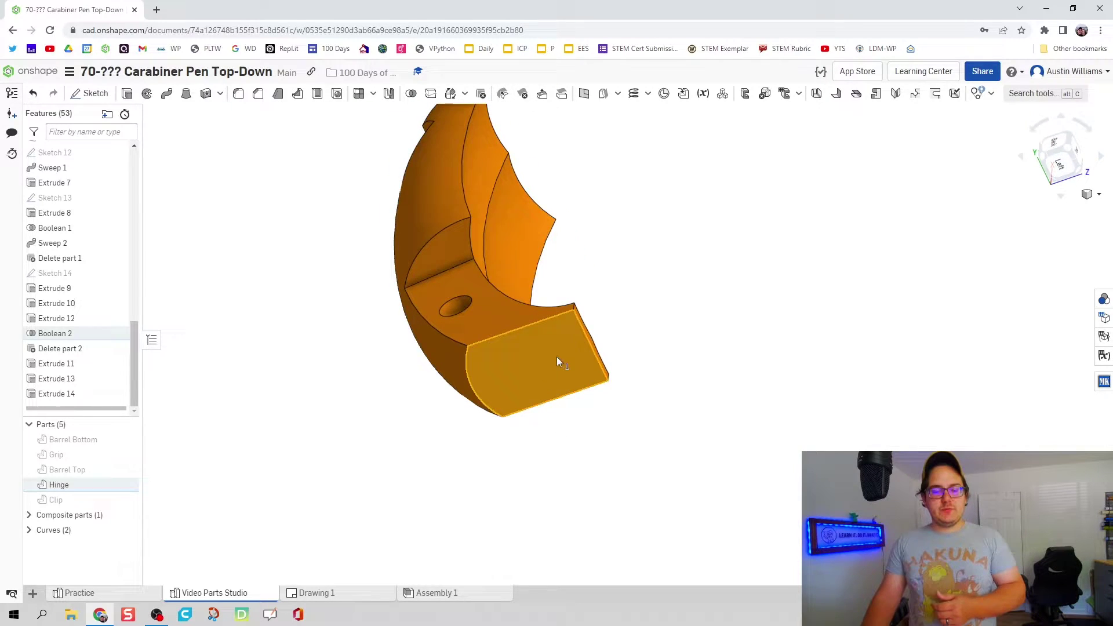
pyautogui.moveTo(710, 254); pyautogui.dragTo(706, 267, button='right')
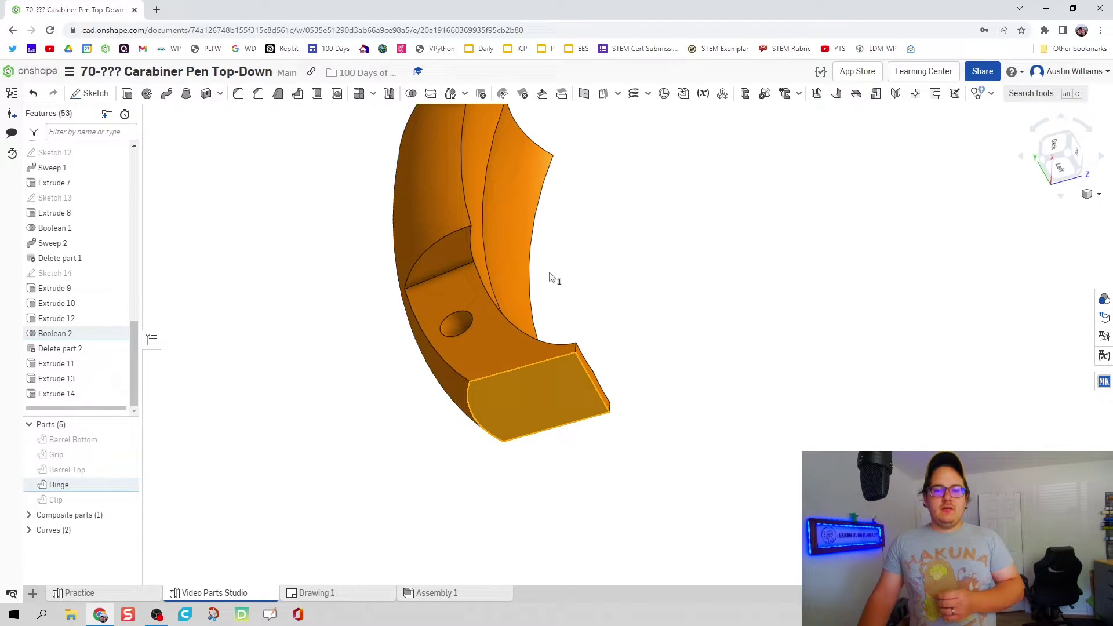
# Step: Move the Hinge's flat end face inward 0.075 in with a reversed Move face
pyautogui.hotkey('shift', 'm')
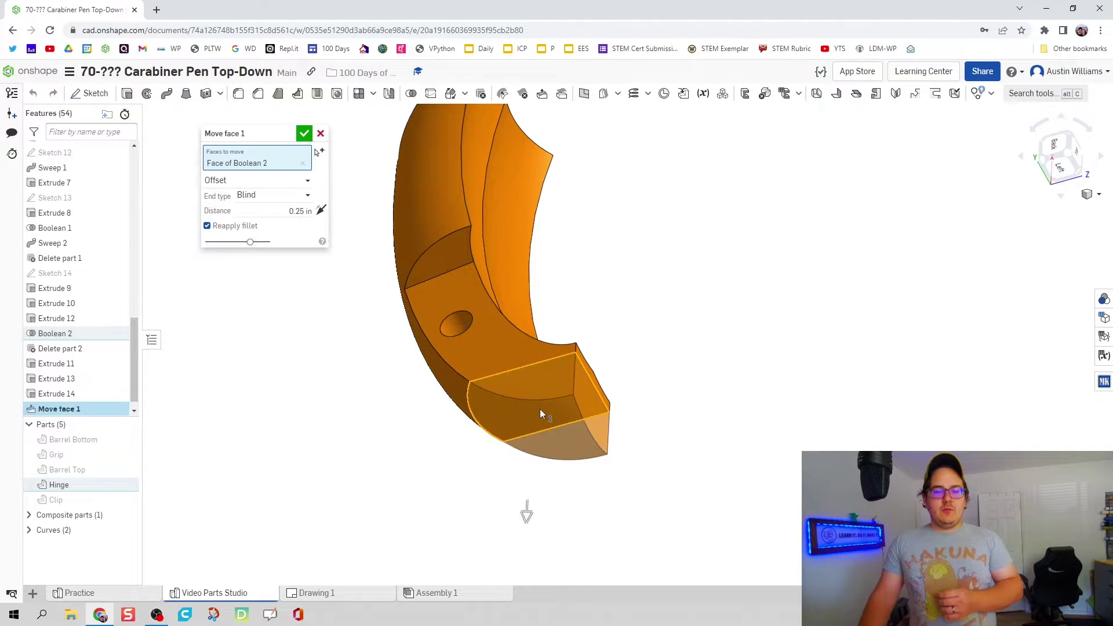
pyautogui.click(322, 211)
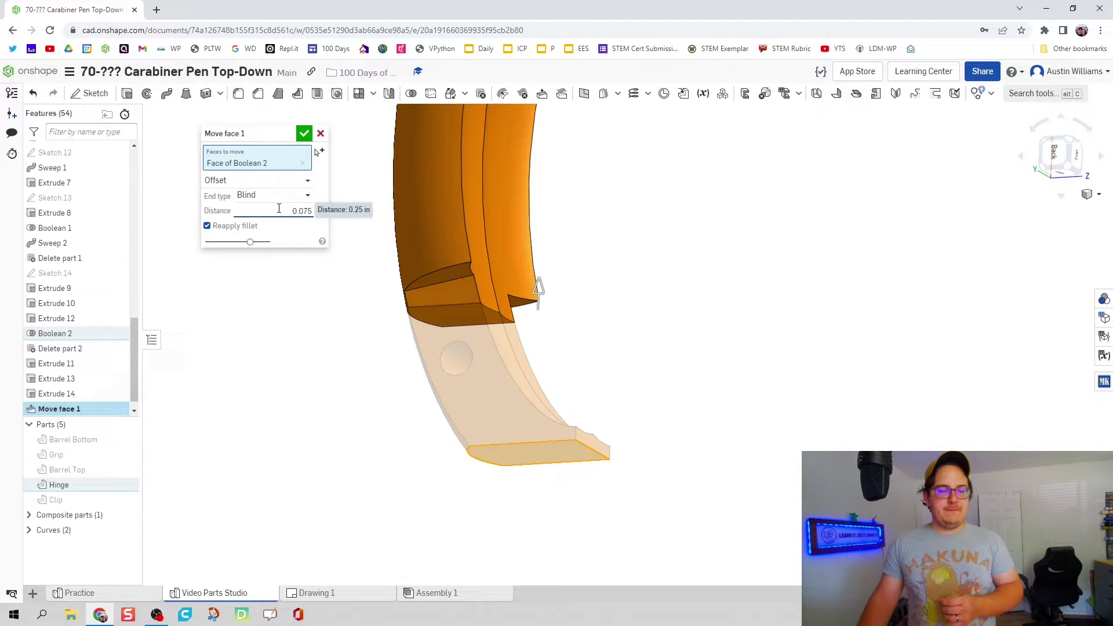
pyautogui.press('Return')
pyautogui.hotkey('shift', '2')
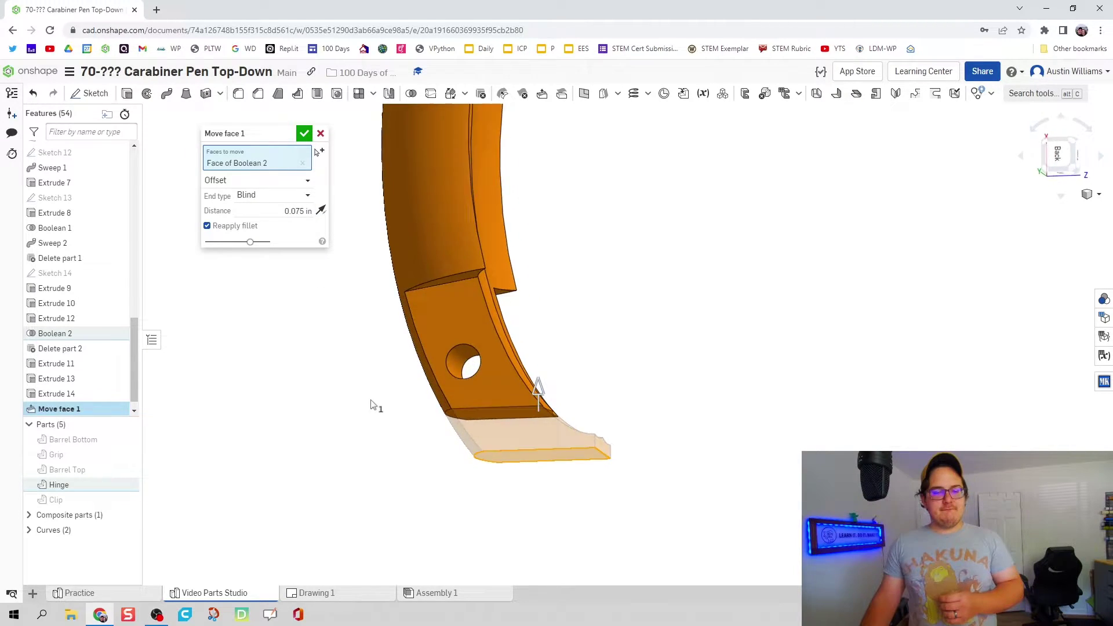
pyautogui.click(305, 134)
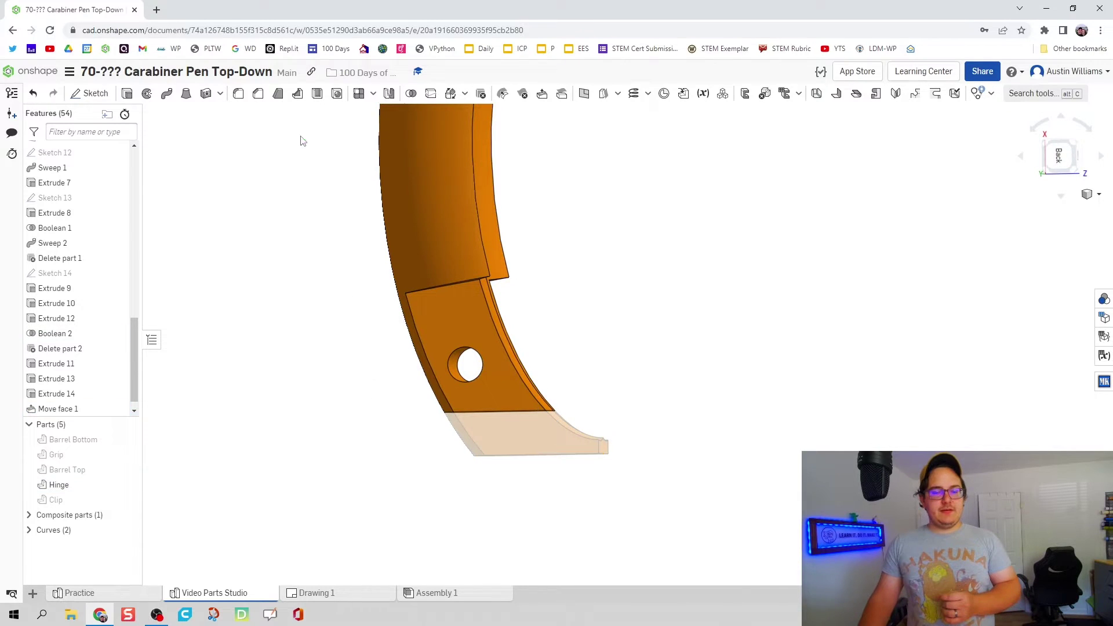
pyautogui.press('Right')
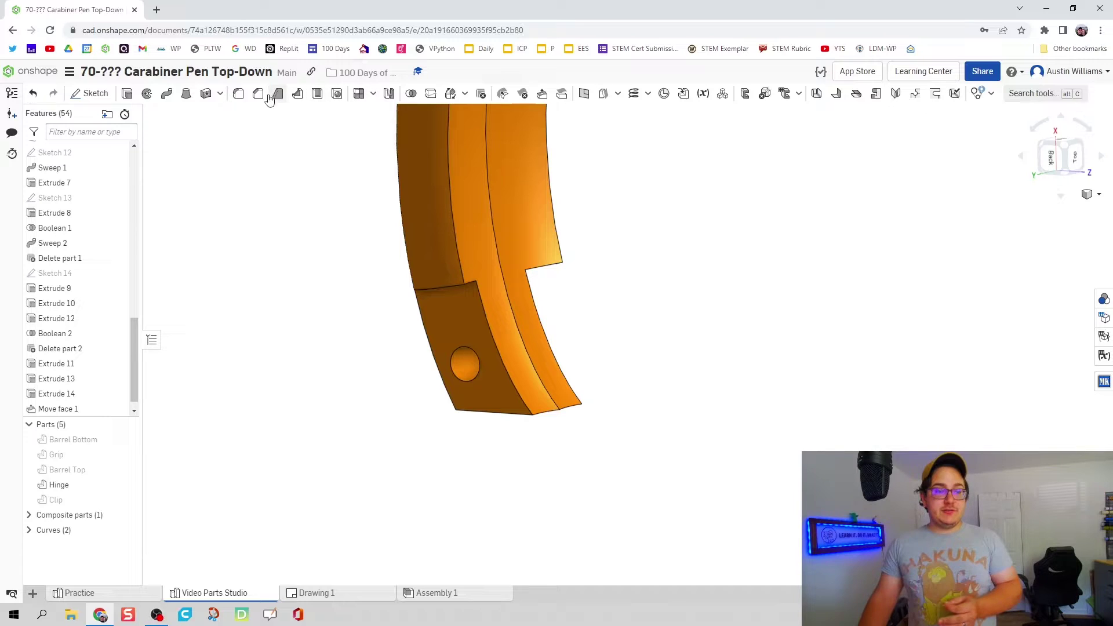
# Step: Fillet the Boolean 2 bottom edge and two Move face 1 edges at 0.02 in
pyautogui.click(238, 94)
pyautogui.moveTo(316, 373); pyautogui.dragTo(437, 405, button='right')
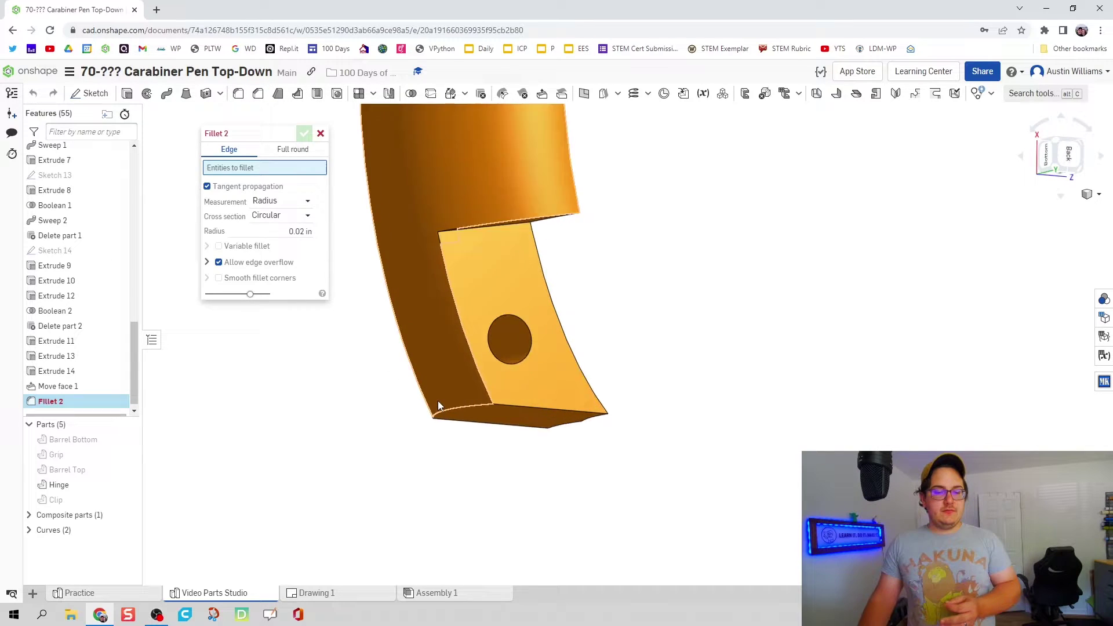
pyautogui.scroll(5, 476, 416)
pyautogui.click(475, 406)
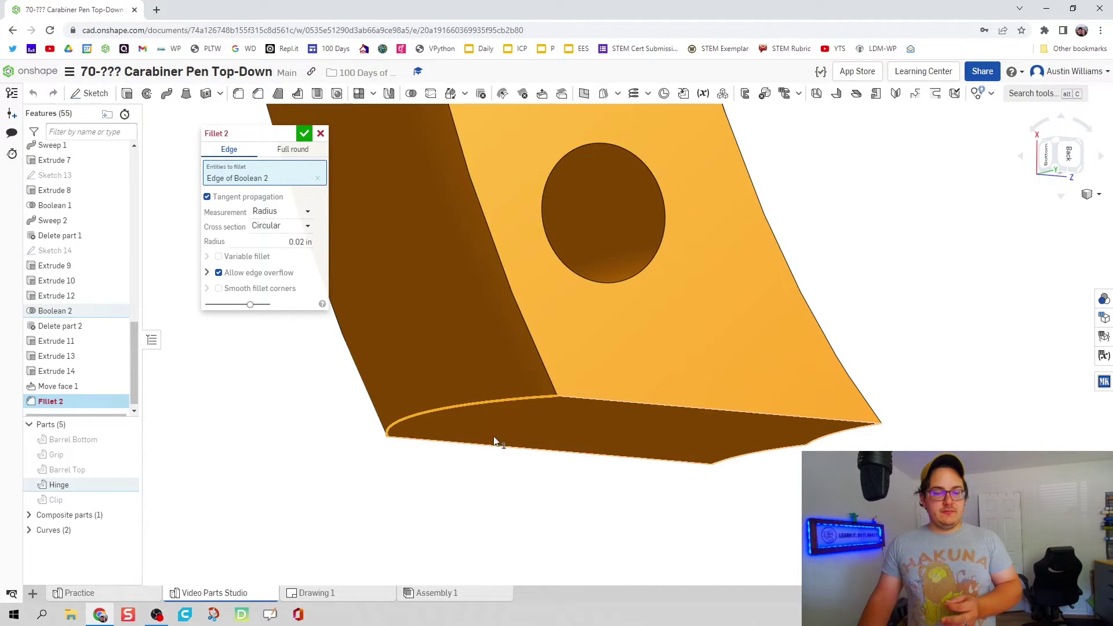
pyautogui.moveTo(551, 510); pyautogui.dragTo(454, 506, button='right')
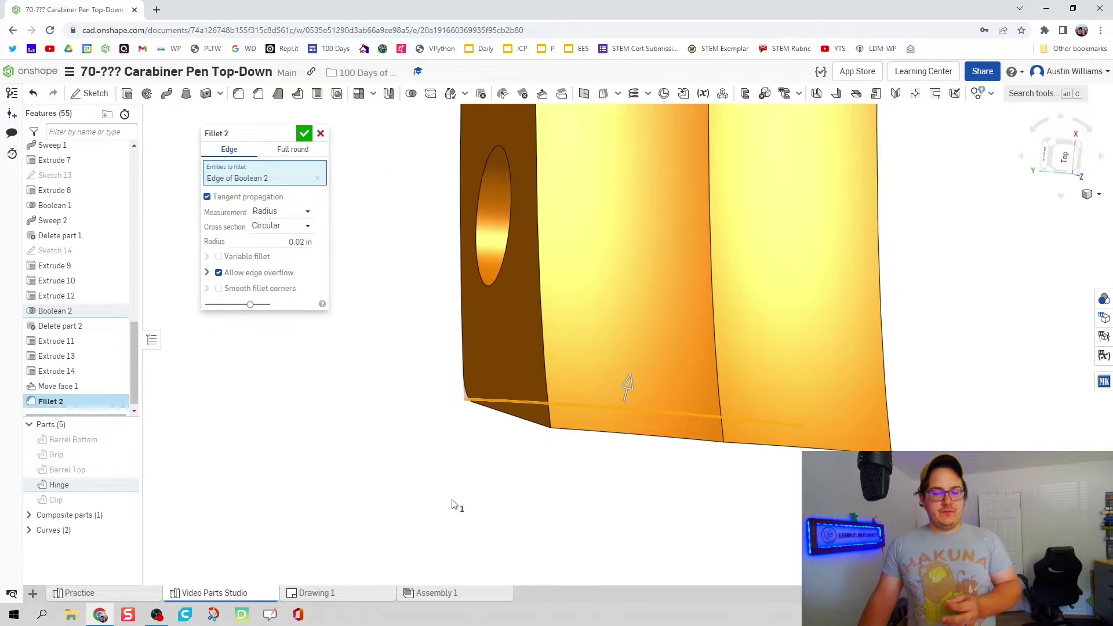
pyautogui.click(606, 434)
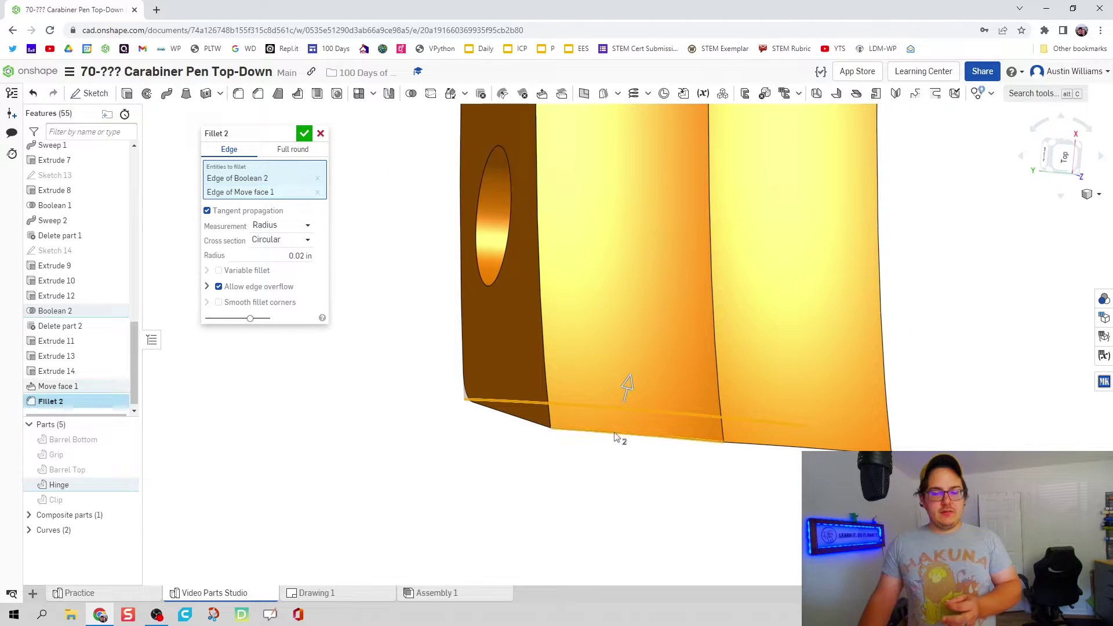
pyautogui.click(620, 386)
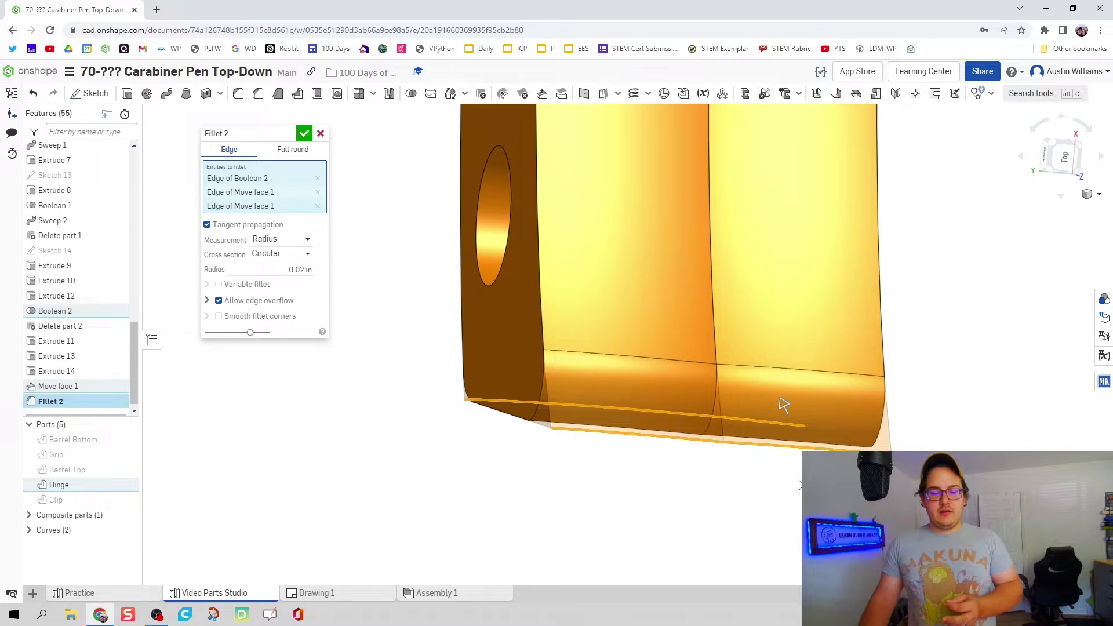
pyautogui.moveTo(783, 402); pyautogui.dragTo(684, 479, button='right')
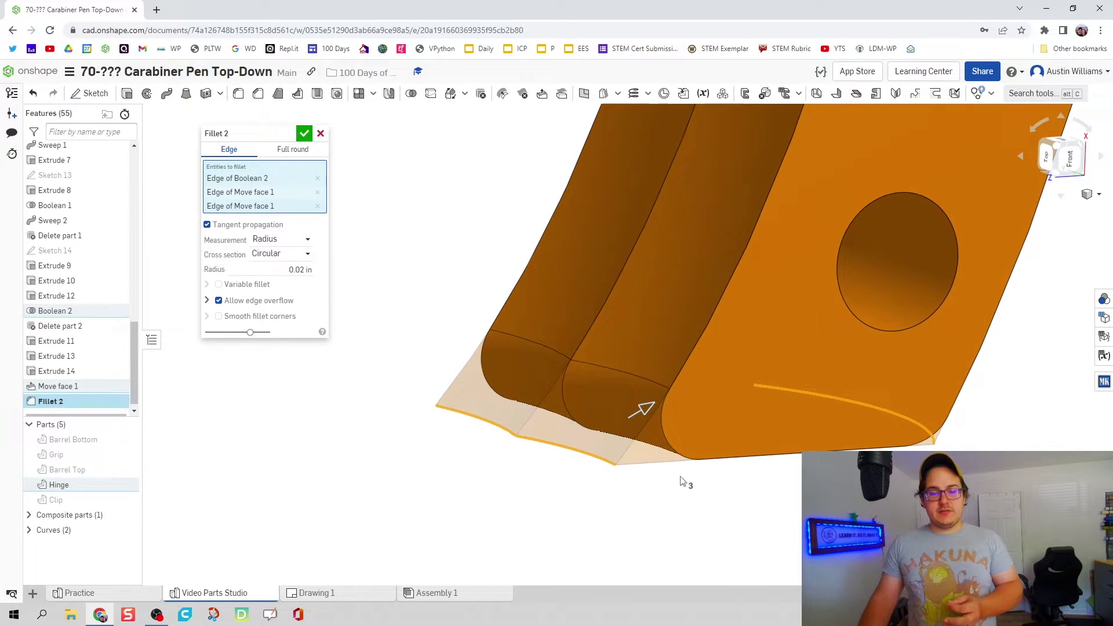
pyautogui.moveTo(692, 526); pyautogui.dragTo(694, 515, button='right')
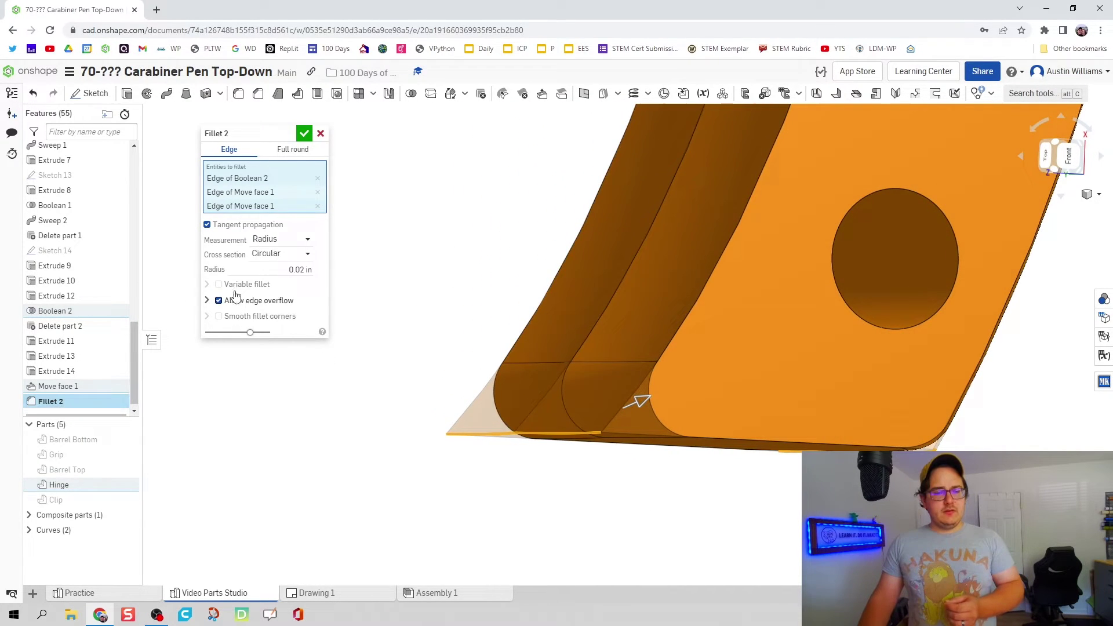
pyautogui.moveTo(367, 279); pyautogui.dragTo(430, 258, button='right')
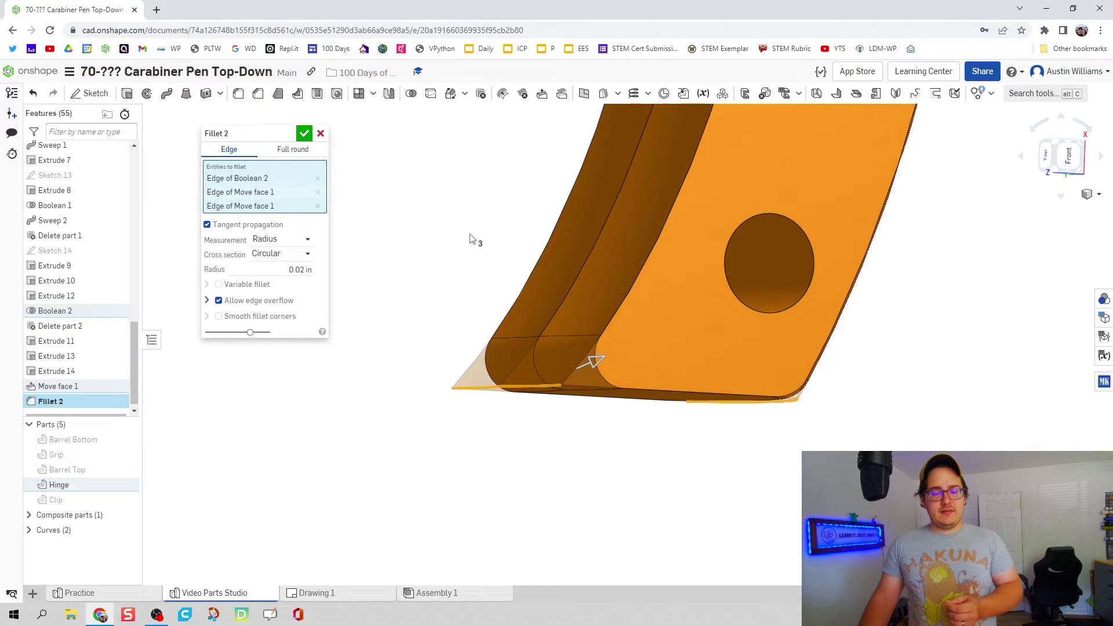
pyautogui.click(304, 134)
pyautogui.moveTo(368, 273); pyautogui.dragTo(469, 278, button='right')
# Step: Unhide the Clip and orbit around the carabiner to view the slot beside the Hinge
pyautogui.click(127, 500)
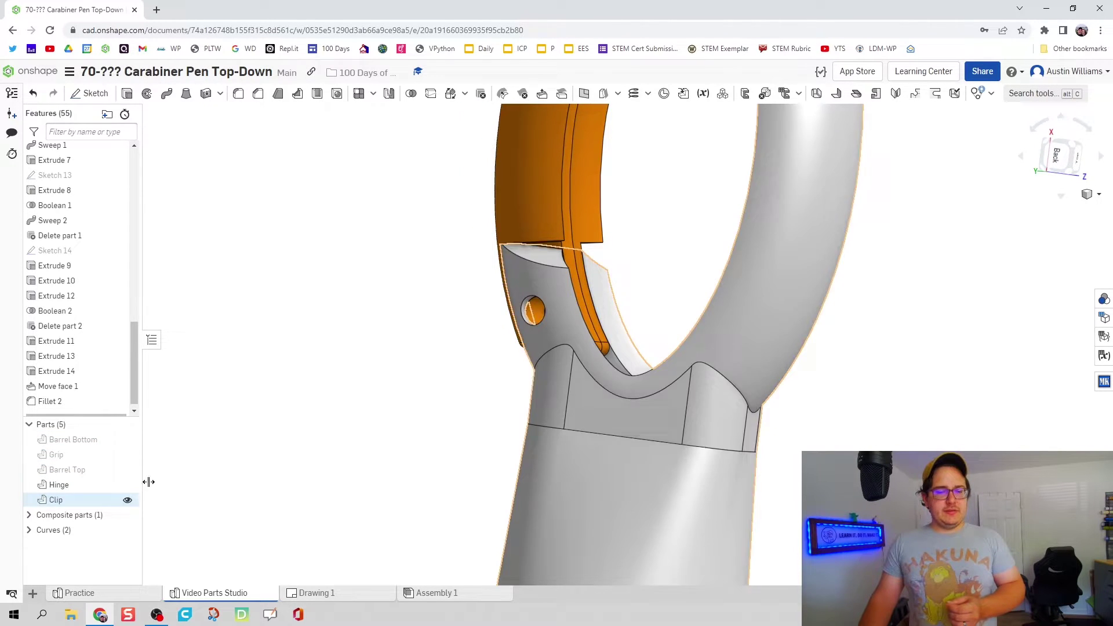
pyautogui.scroll(-5, 454, 368)
pyautogui.moveTo(456, 411); pyautogui.dragTo(464, 449, button='right')
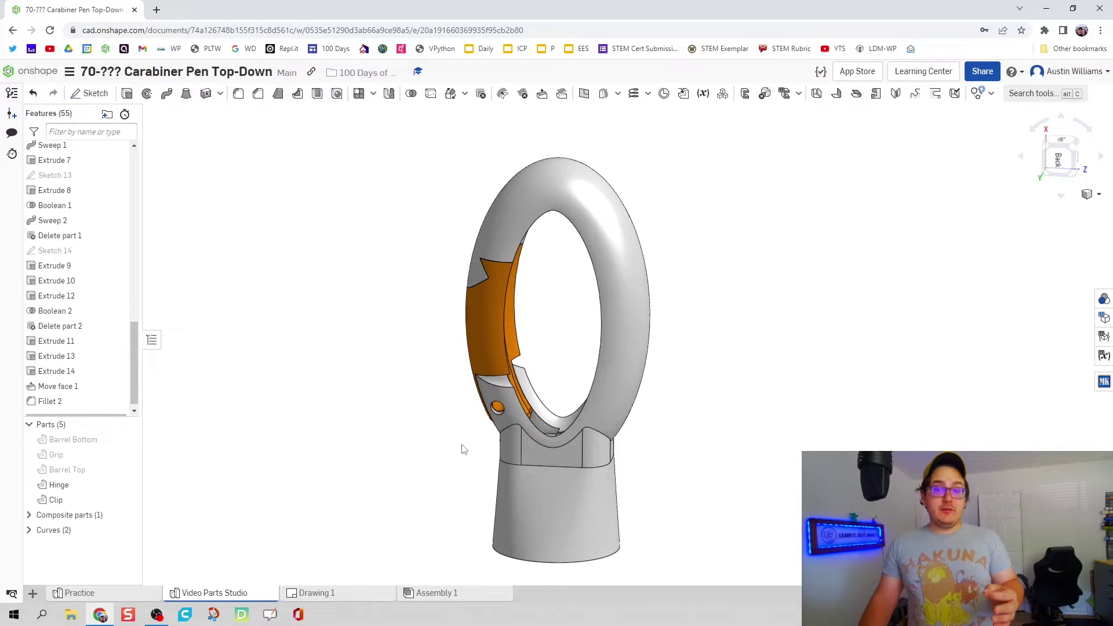
pyautogui.scroll(3, 508, 366)
pyautogui.moveTo(566, 323); pyautogui.dragTo(557, 331, button='right')
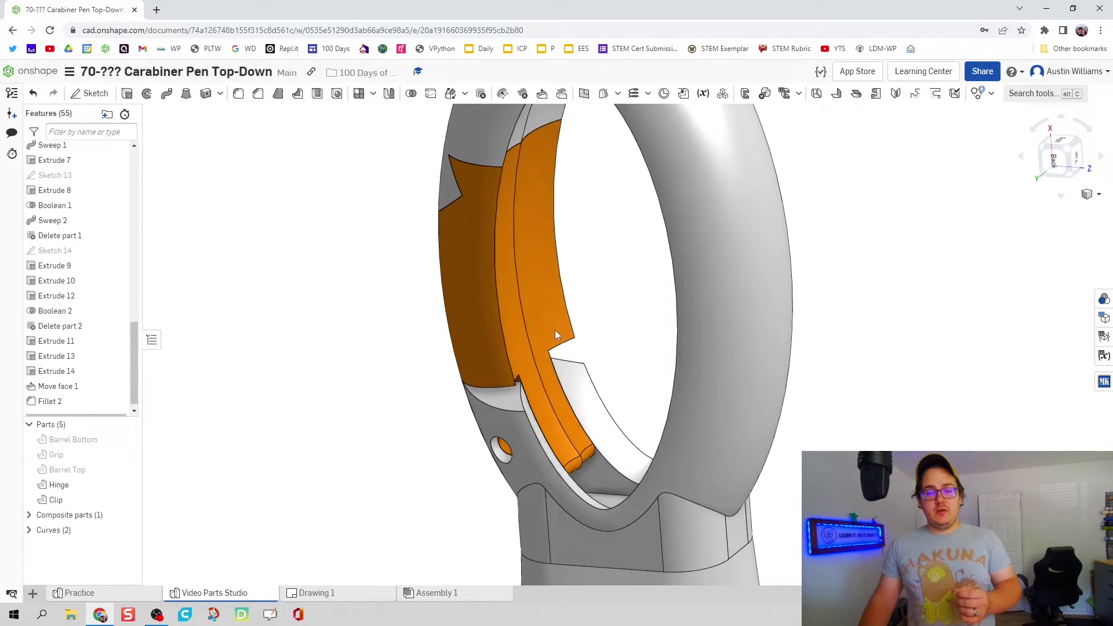
pyautogui.scroll(5, 580, 382)
pyautogui.moveTo(603, 432)
pyautogui.mouseDown(button='right')
pyautogui.moveTo(659, 415)
pyautogui.moveTo(686, 437)
pyautogui.moveTo(585, 444)
pyautogui.mouseUp(button='right')
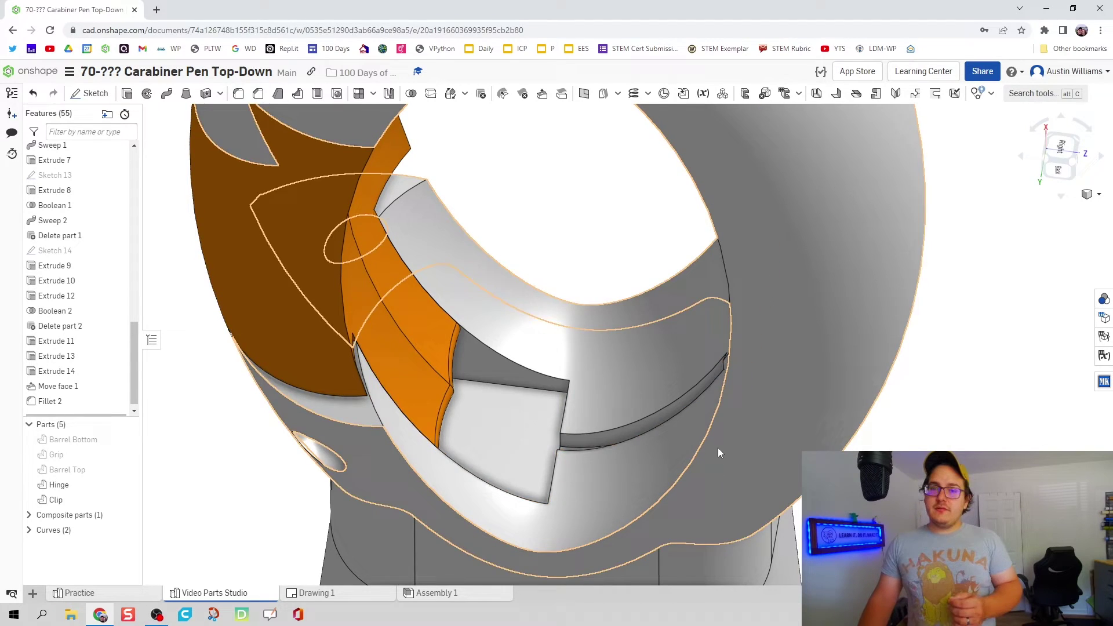
pyautogui.scroll(-2, 657, 404)
pyautogui.scroll(-1, 618, 400)
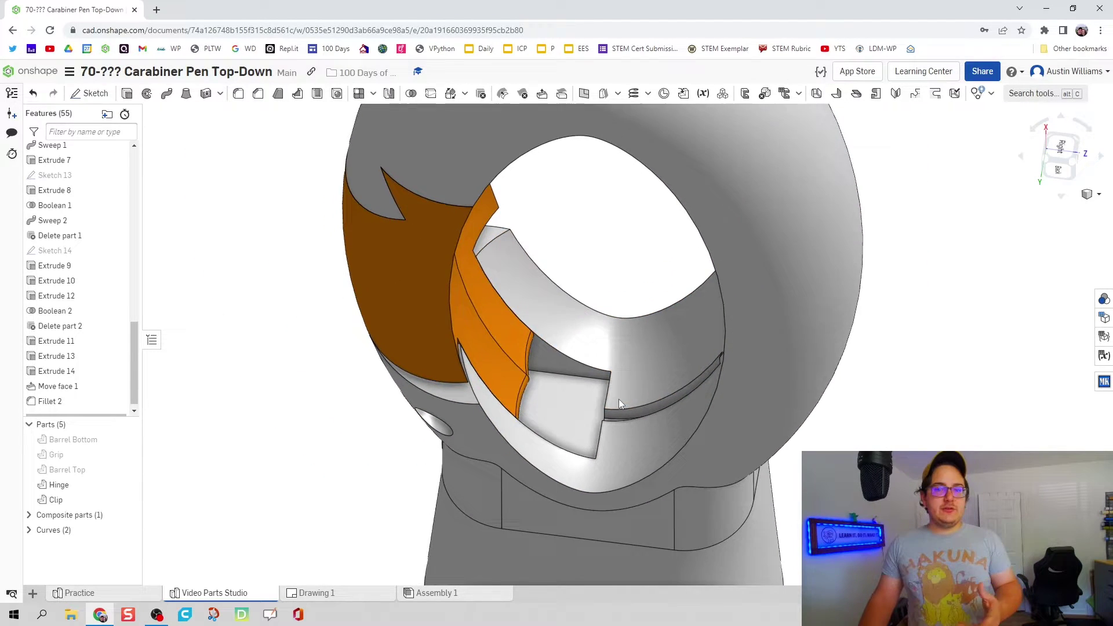
pyautogui.moveTo(610, 395); pyautogui.dragTo(556, 381, button='right')
pyautogui.moveTo(371, 381); pyautogui.dragTo(363, 427, button='right')
# Step: Start Sketch 15 on the slot face of Extrude 13
pyautogui.click(103, 93)
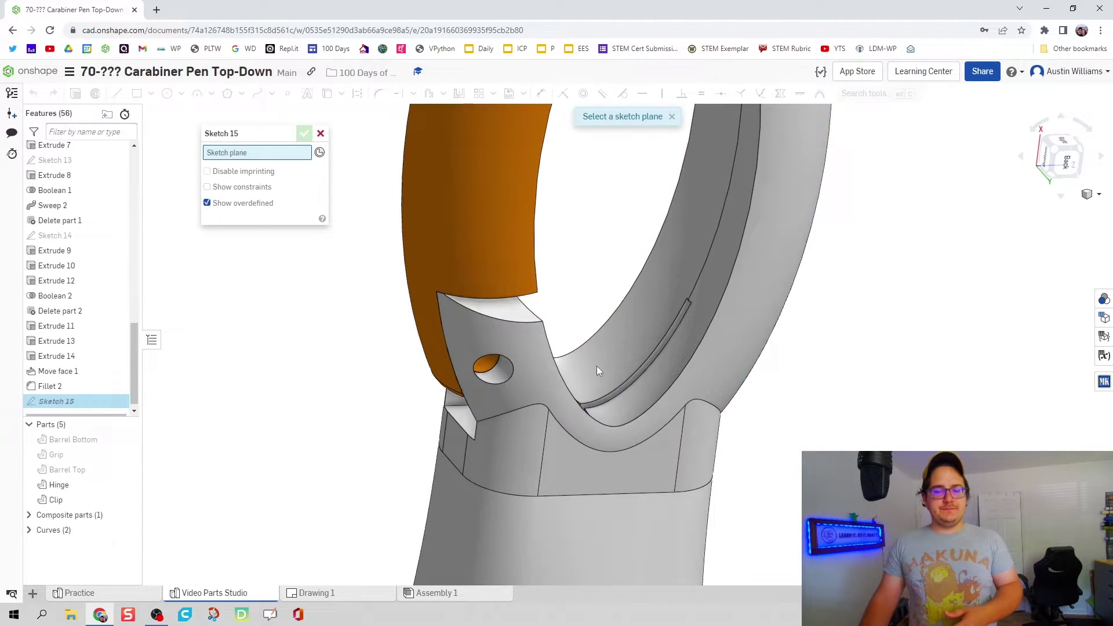
pyautogui.scroll(3, 690, 384)
pyautogui.scroll(4, 667, 395)
pyautogui.click(666, 395)
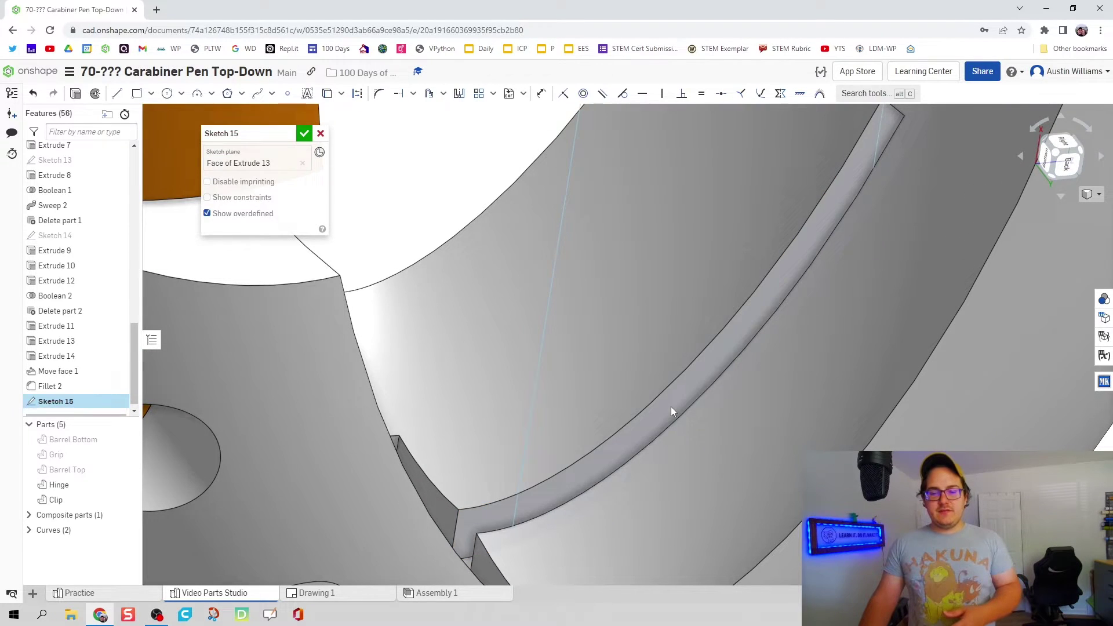
pyautogui.scroll(-2, 670, 406)
pyautogui.scroll(2, 645, 410)
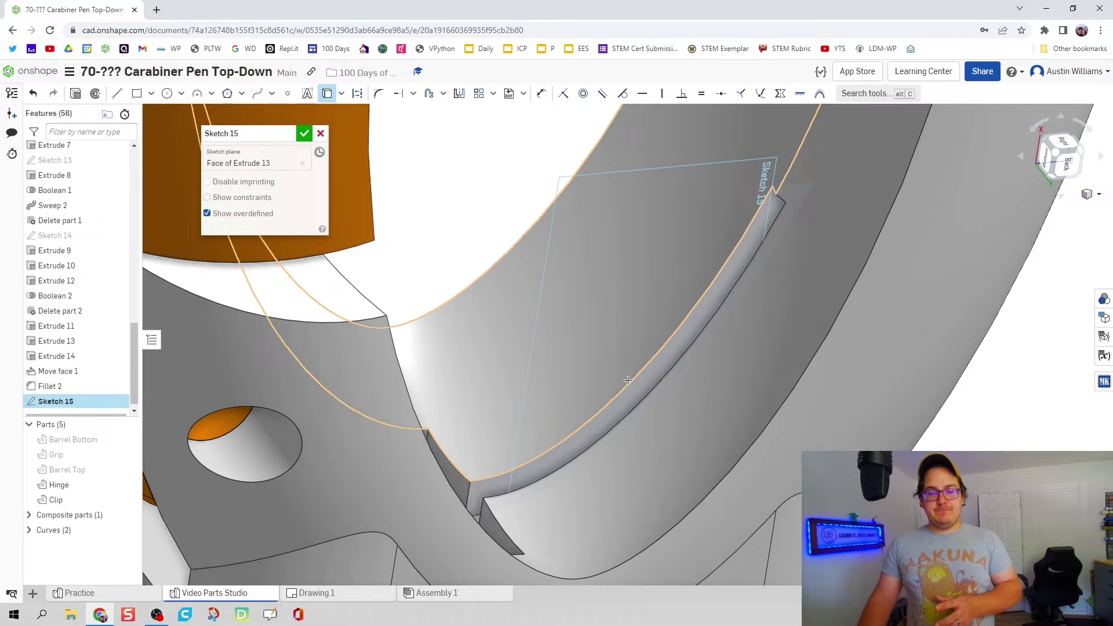
# Step: Orbit around the slot, then view the sketch plane normal with N
pyautogui.moveTo(631, 380); pyautogui.dragTo(792, 207, button='right')
pyautogui.scroll(5, 793, 207)
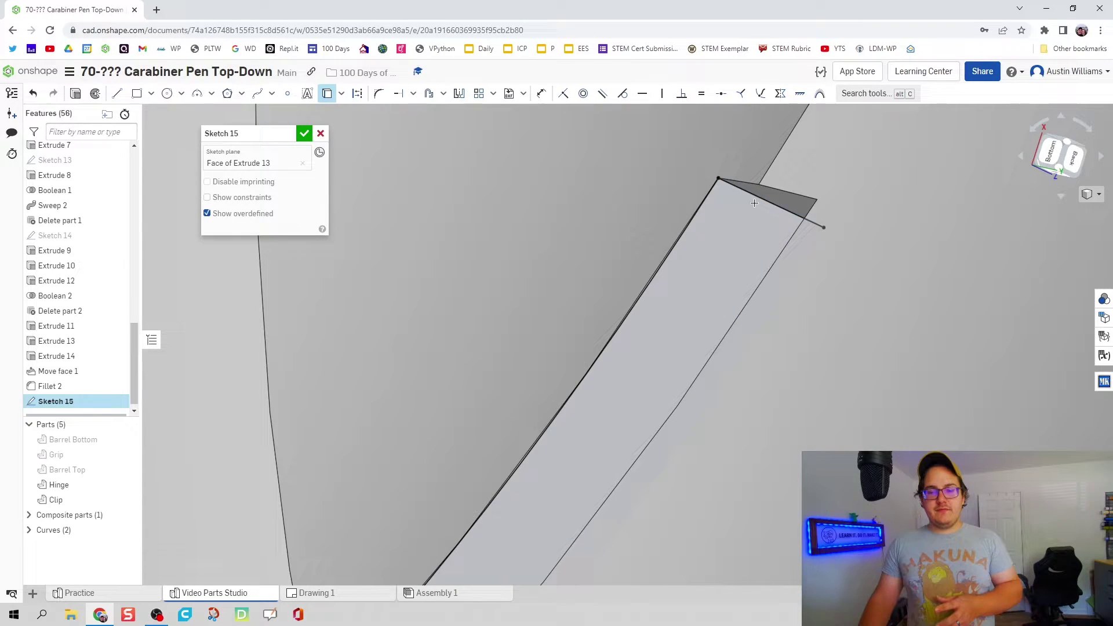
pyautogui.moveTo(754, 203)
pyautogui.mouseDown(button='right')
pyautogui.moveTo(690, 311)
pyautogui.moveTo(697, 339)
pyautogui.moveTo(676, 331)
pyautogui.moveTo(638, 253)
pyautogui.moveTo(456, 482)
pyautogui.mouseUp(button='right')
pyautogui.scroll(3, 456, 482)
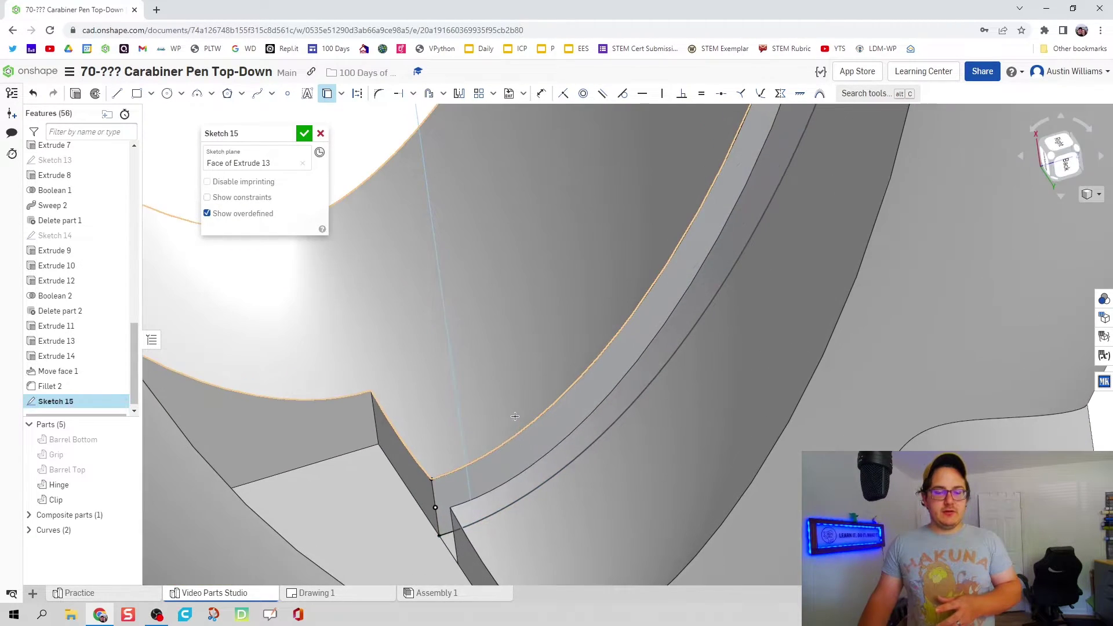
pyautogui.scroll(-5, 515, 416)
pyautogui.moveTo(515, 417)
pyautogui.mouseDown(button='right')
pyautogui.moveTo(576, 354)
pyautogui.moveTo(520, 375)
pyautogui.moveTo(525, 440)
pyautogui.mouseUp(button='right')
pyautogui.scroll(5, 529, 466)
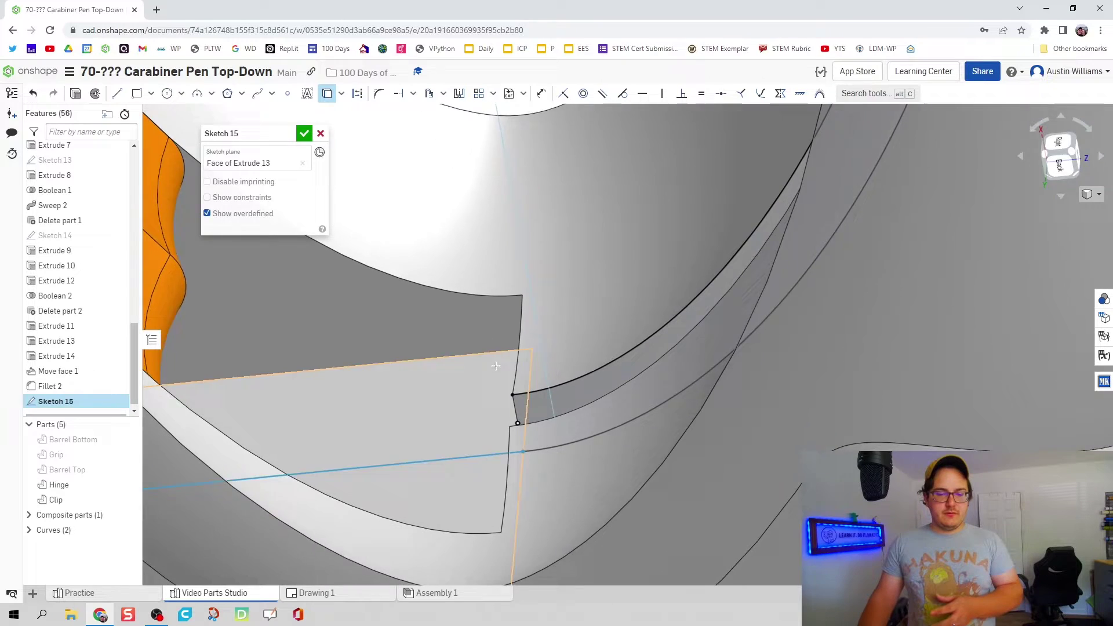
pyautogui.press('n')
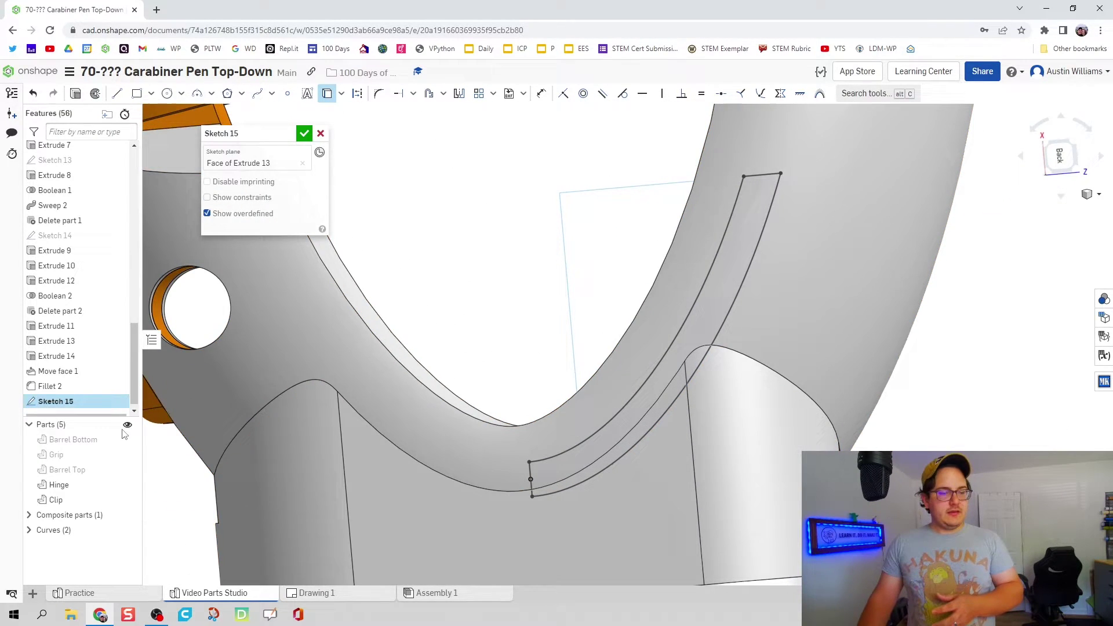
# Step: Hide the Clip and mirror both gate curves across the vertical line into a U-shaped band
pyautogui.click(127, 499)
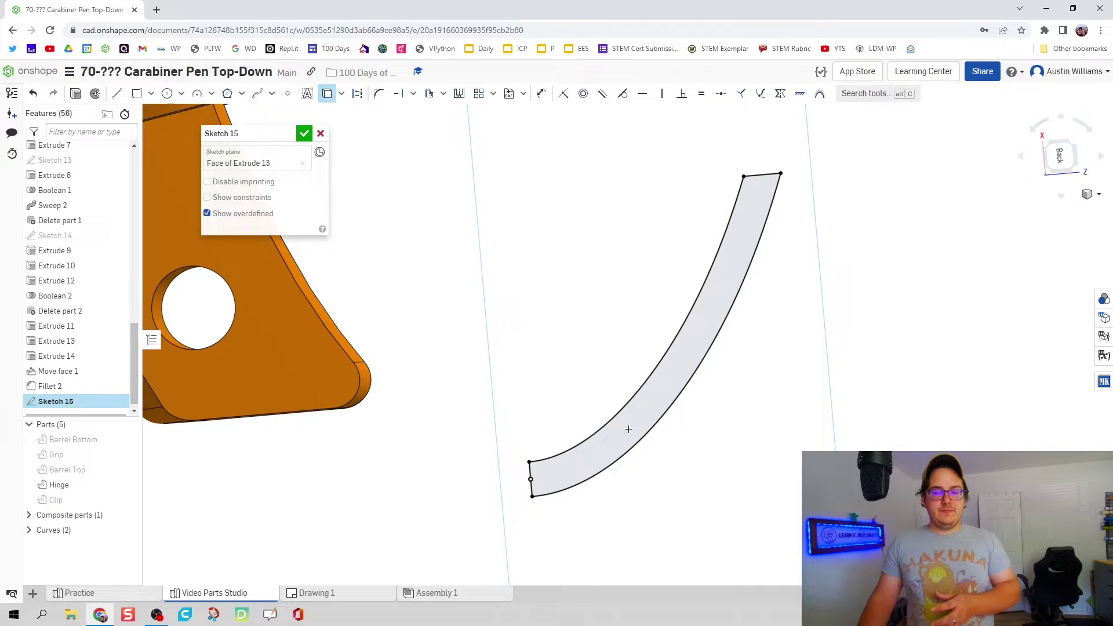
pyautogui.press('n')
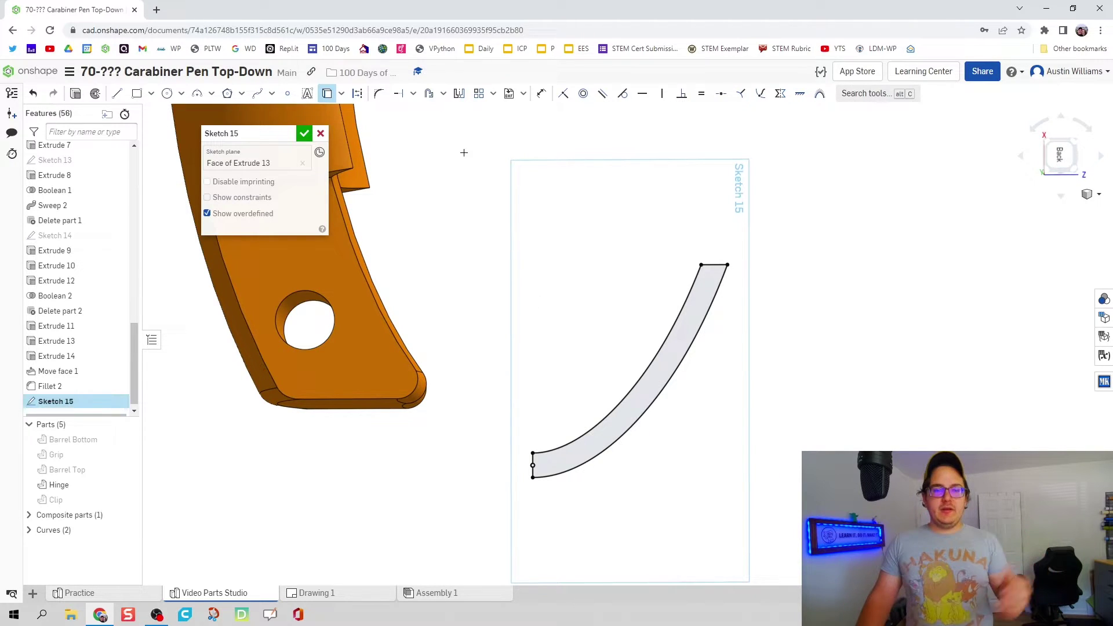
pyautogui.click(459, 94)
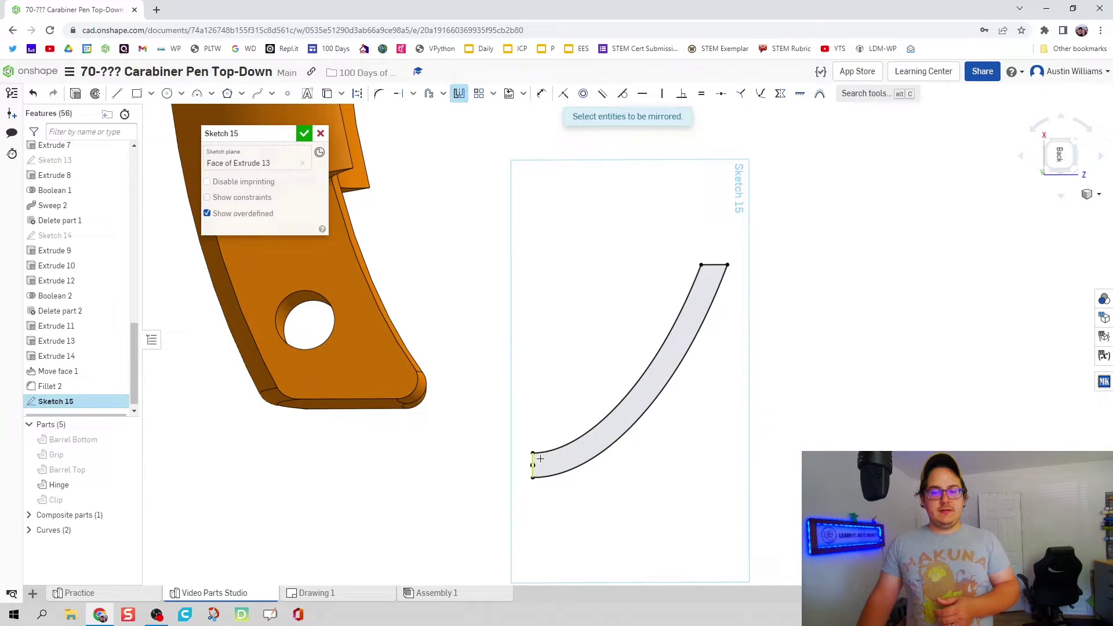
pyautogui.moveTo(558, 426); pyautogui.dragTo(547, 390, button='middle')
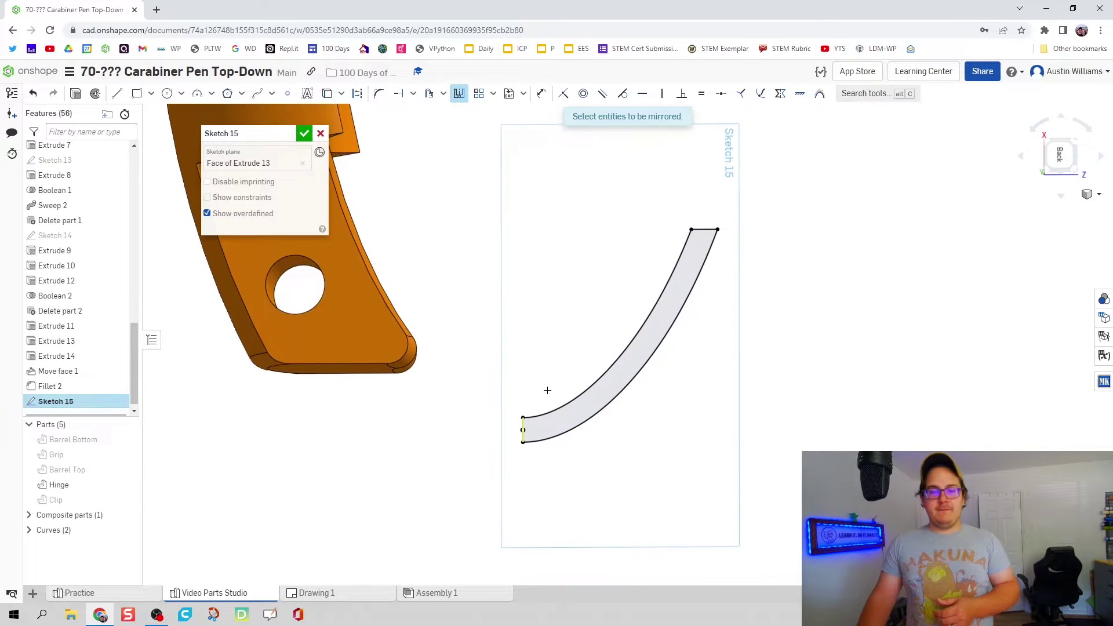
pyautogui.click(690, 230)
pyautogui.click(580, 419)
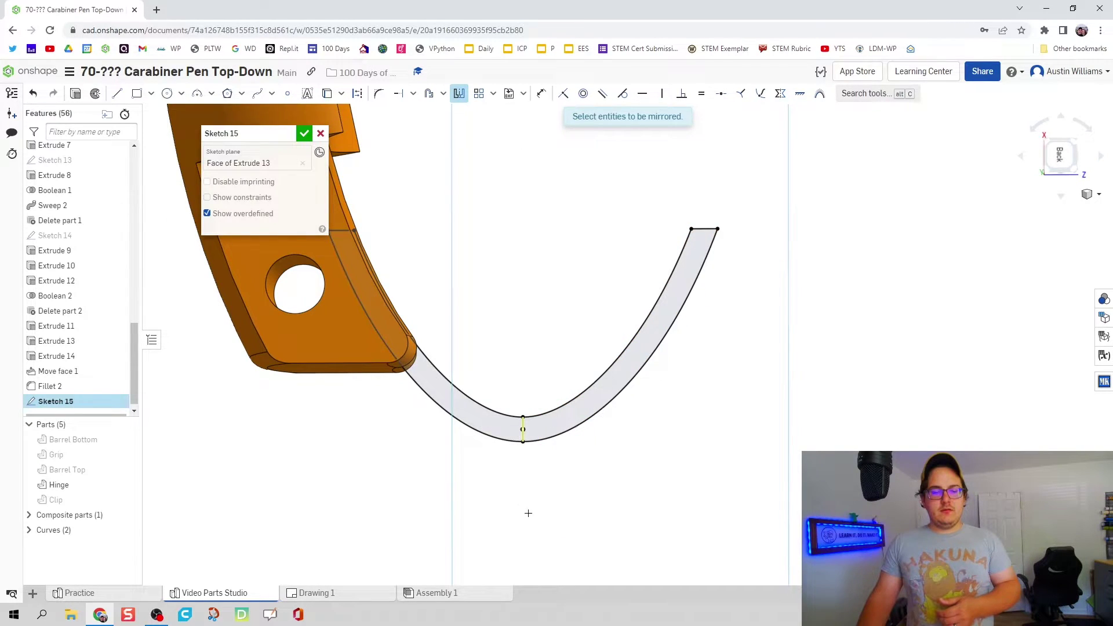
pyautogui.press('Left')
pyautogui.press('Left')
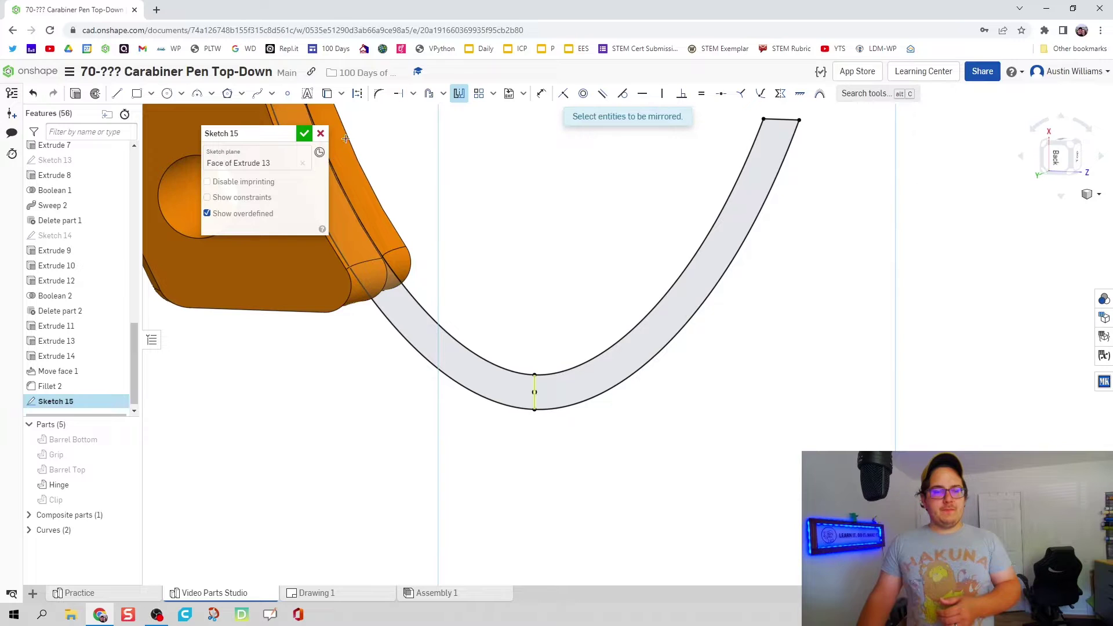
pyautogui.click(304, 134)
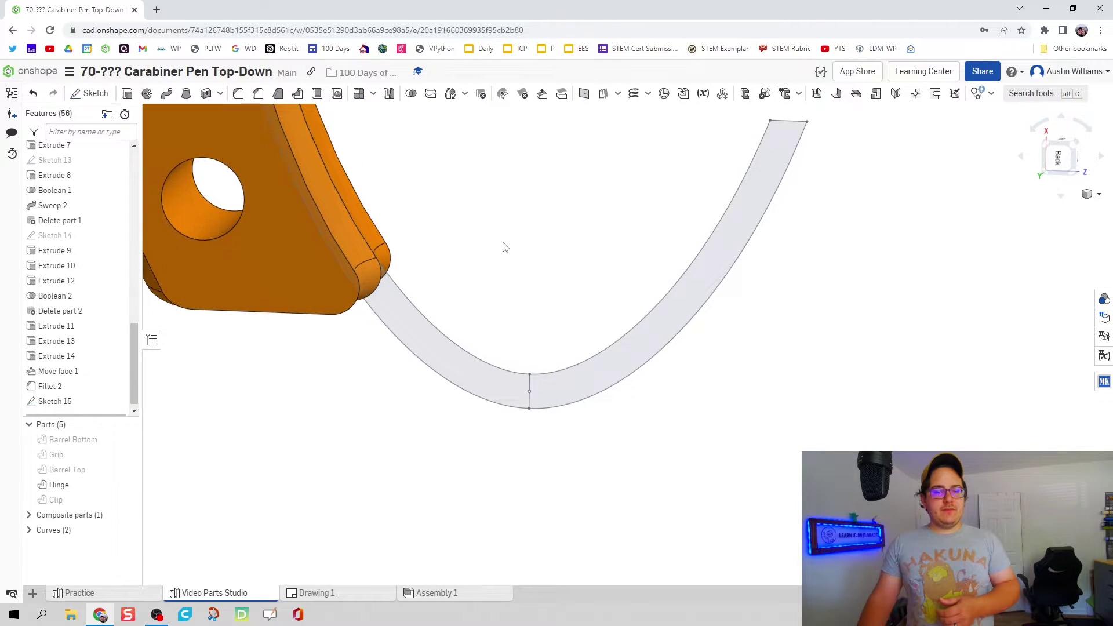
# Step: Remove the left Sketch 15 band region 0.02 in deep from the Hinge as Extrude 15
pyautogui.click(127, 94)
pyautogui.click(453, 413)
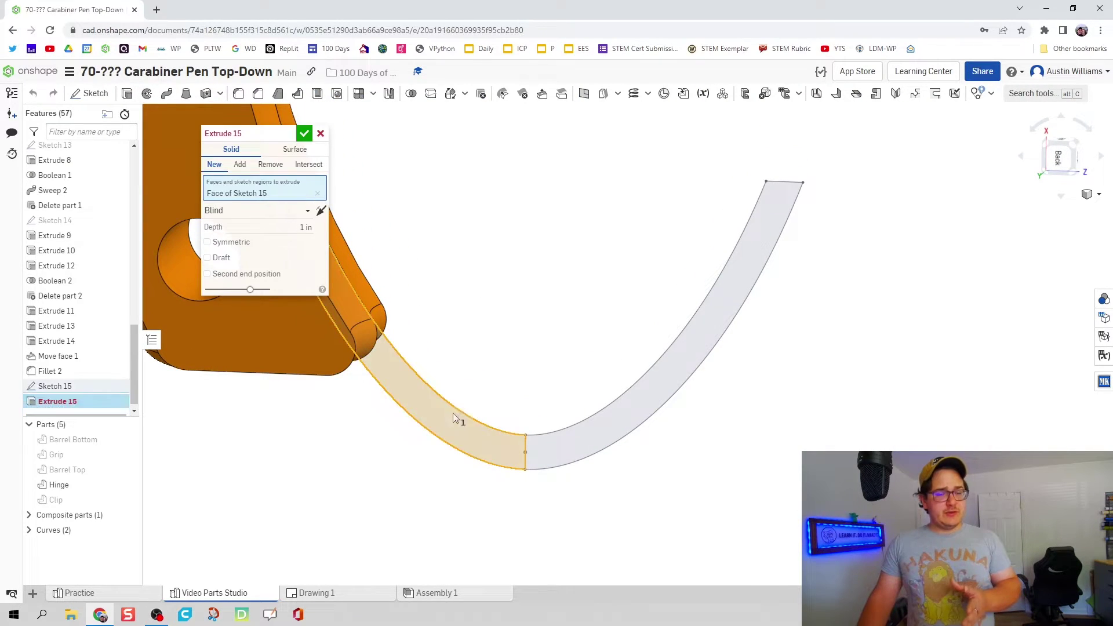
pyautogui.click(297, 227)
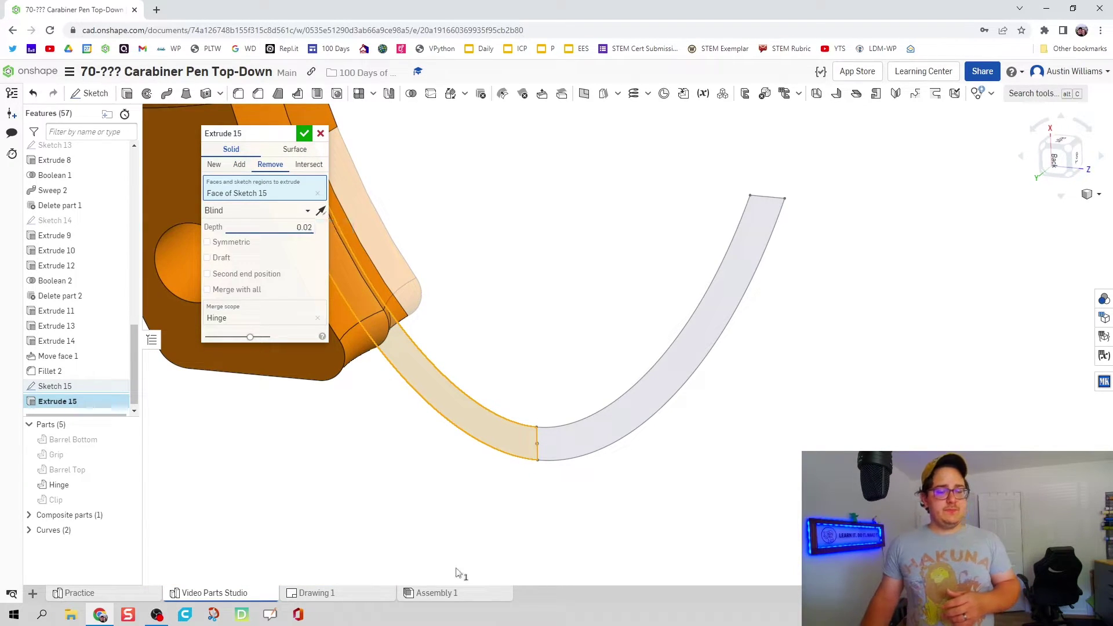
pyautogui.moveTo(442, 545); pyautogui.dragTo(453, 522, button='right')
pyautogui.moveTo(324, 255); pyautogui.dragTo(579, 464, button='right')
pyautogui.scroll(8, 579, 463)
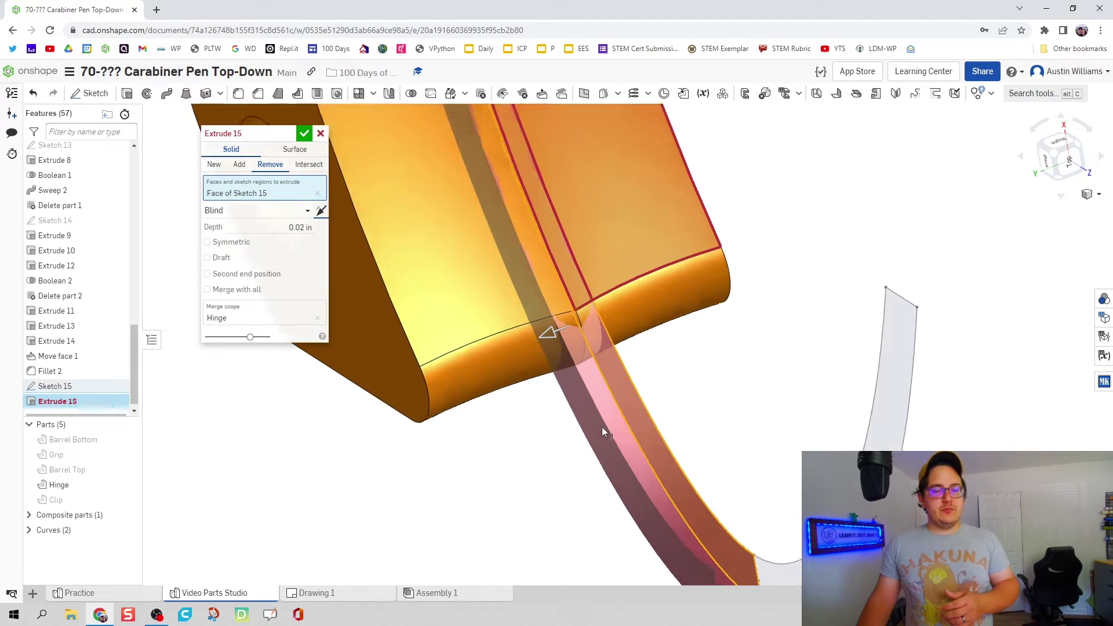
pyautogui.scroll(3, 617, 431)
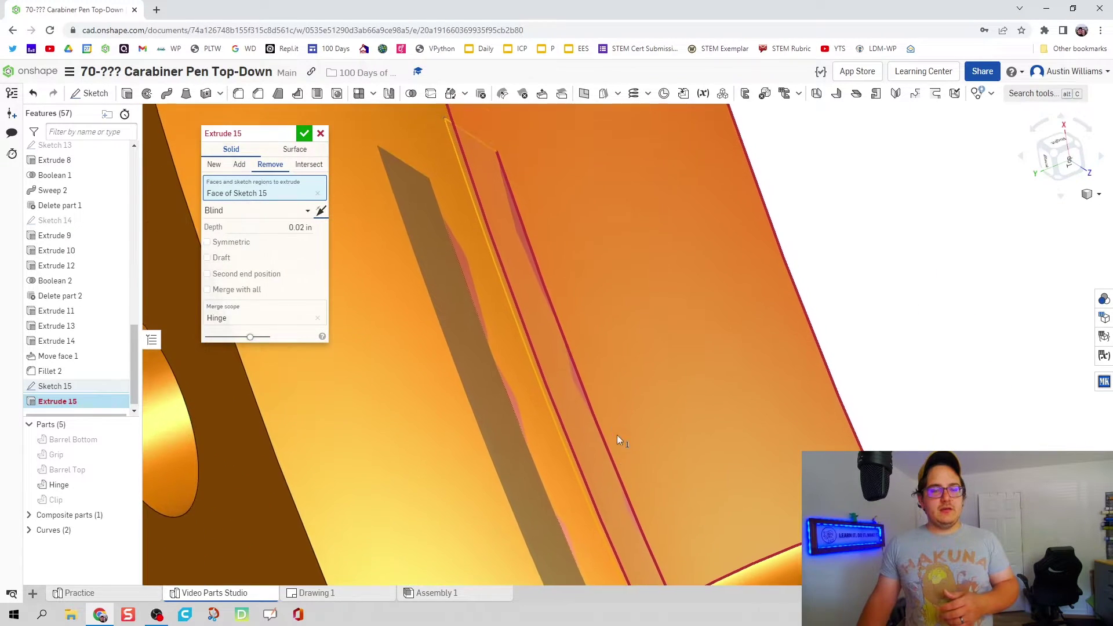
pyautogui.scroll(-5, 594, 363)
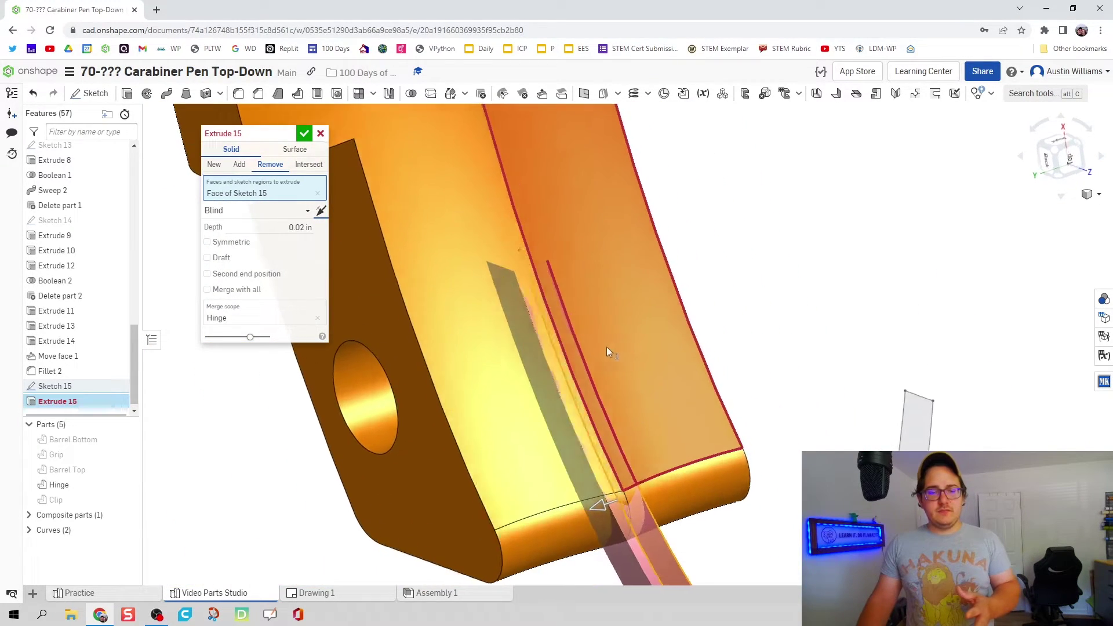
pyautogui.scroll(3, 622, 336)
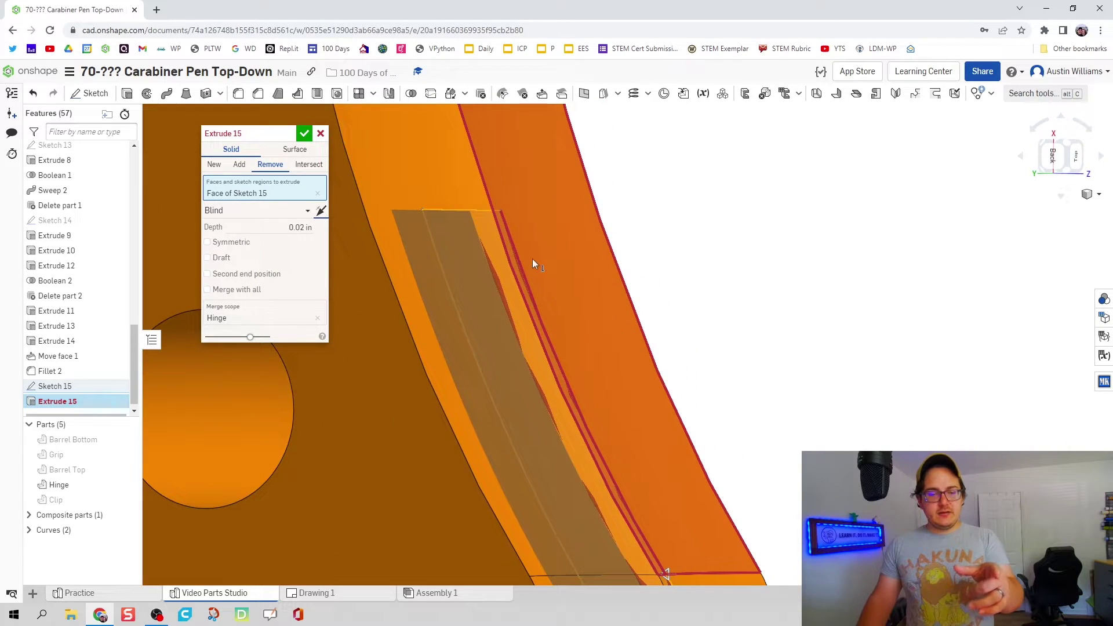
pyautogui.scroll(-1, 503, 252)
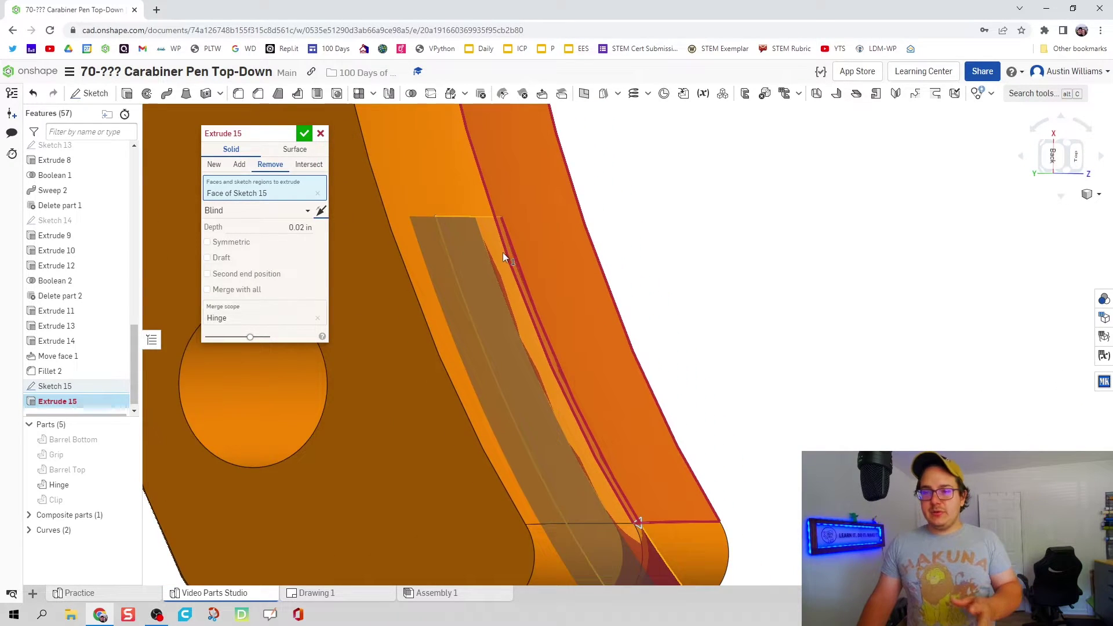
pyautogui.click(304, 134)
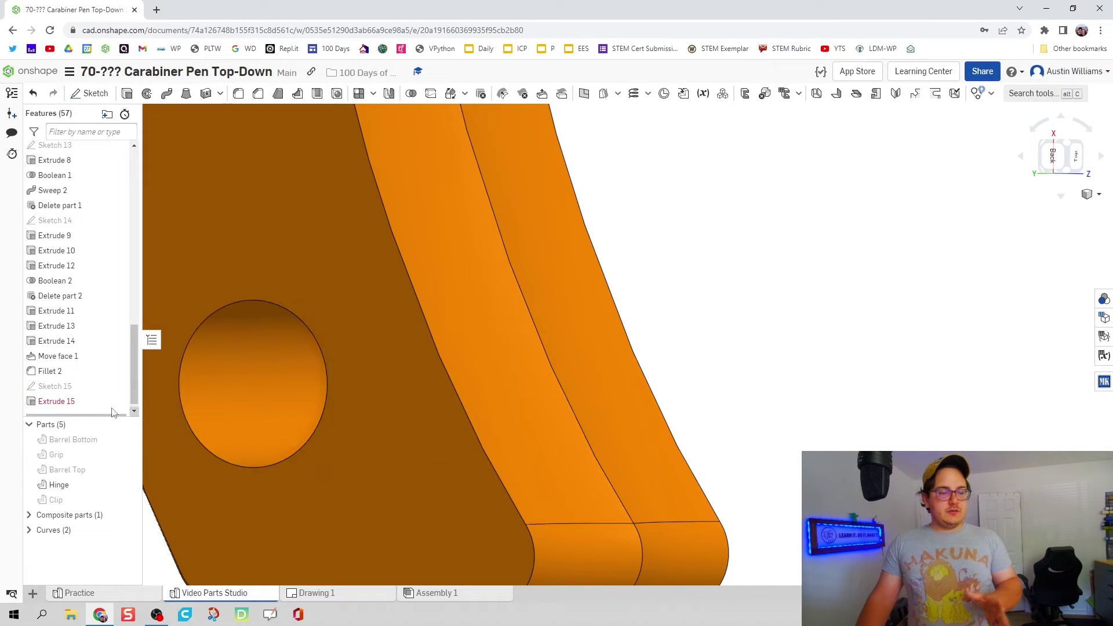
# Step: Edit Sketch 15 to add a slanted line from the hinge edge corner to the curve's bottom
pyautogui.doubleClick(85, 387)
pyautogui.scroll(-5, 526, 385)
pyautogui.rightClick(649, 360)
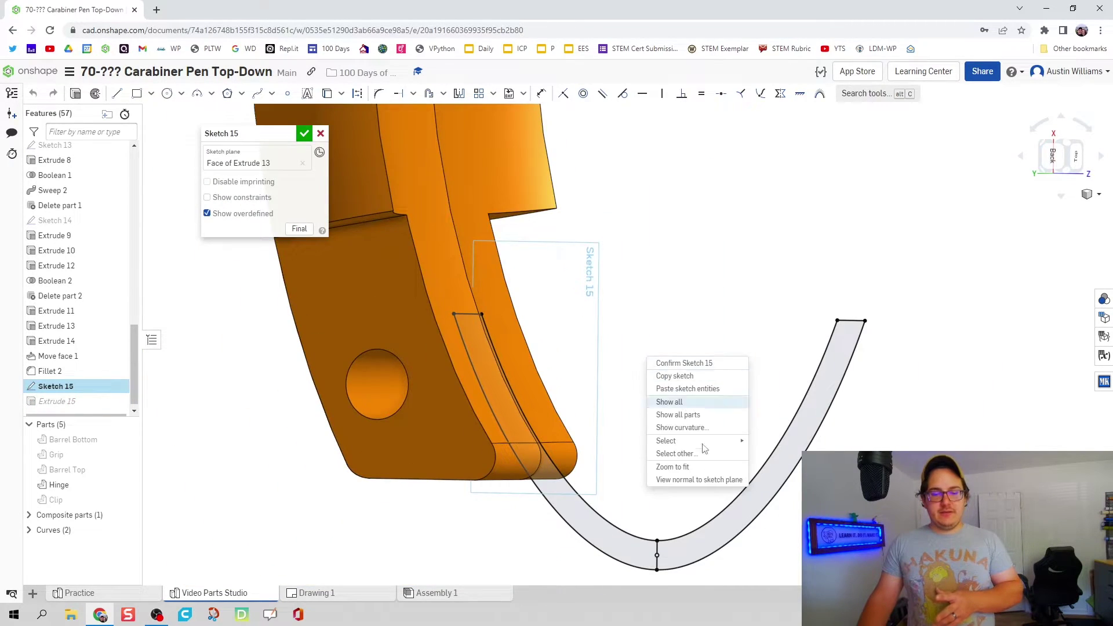
pyautogui.click(709, 477)
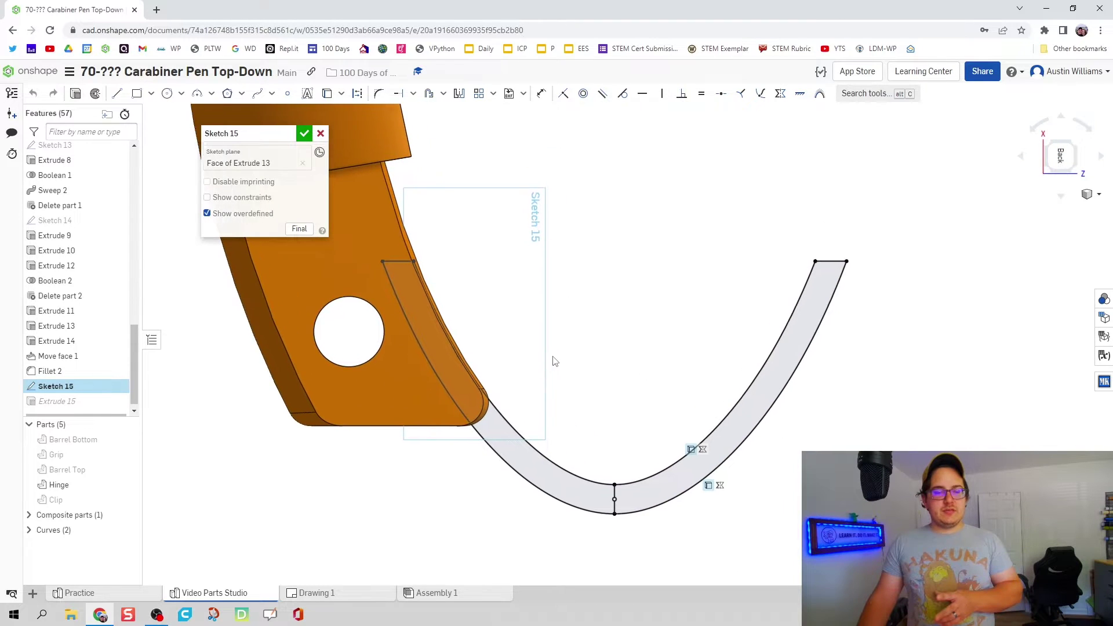
pyautogui.click(413, 265)
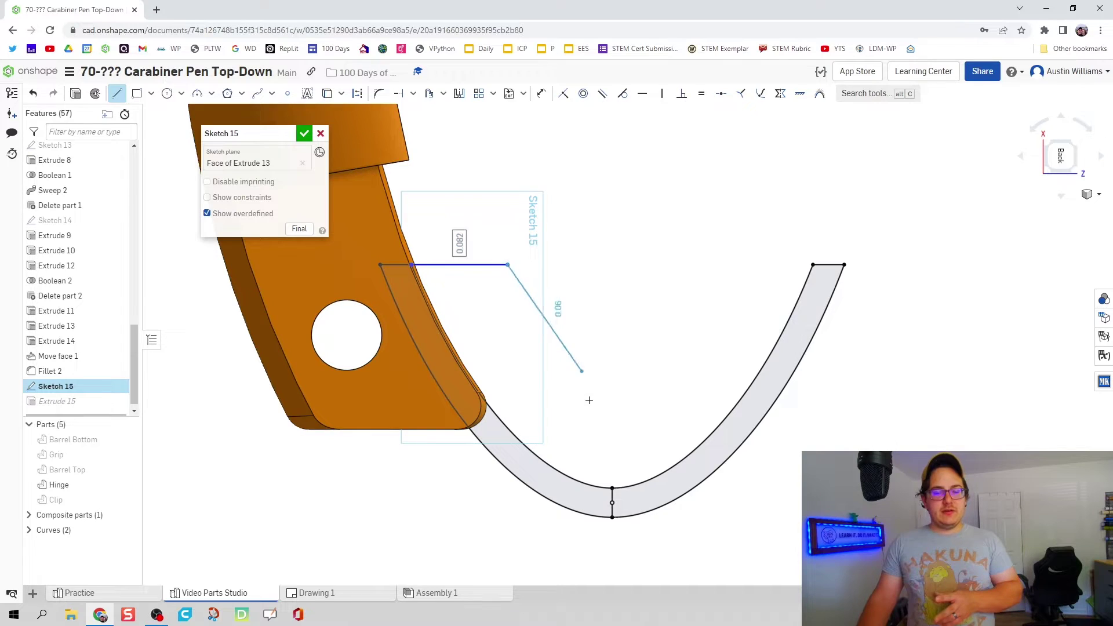
pyautogui.click(600, 479)
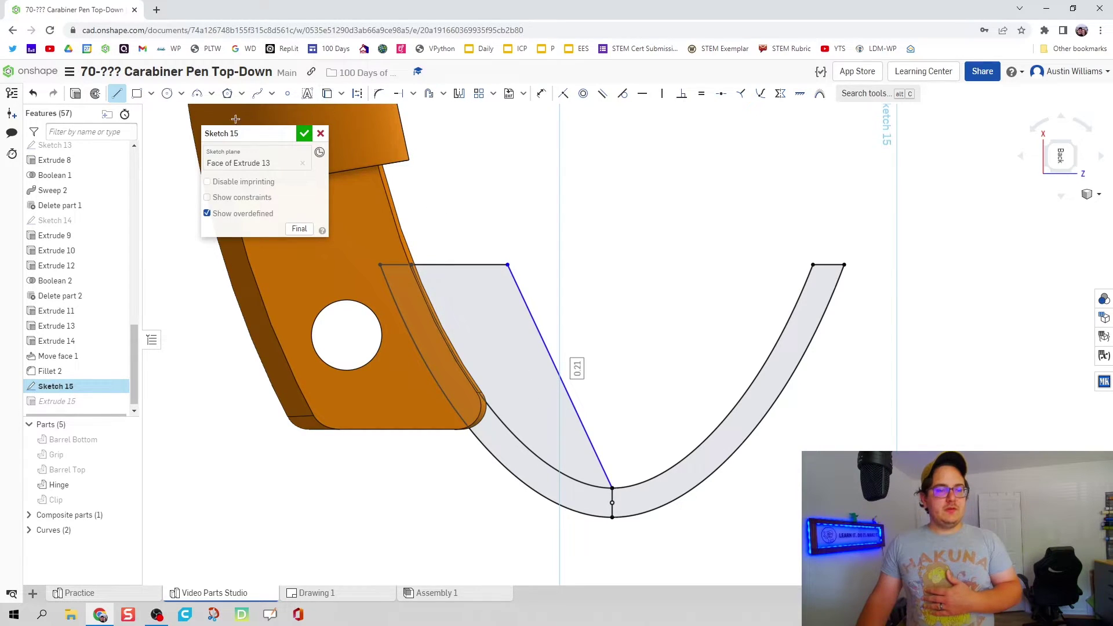
pyautogui.click(305, 134)
pyautogui.moveTo(462, 209)
pyautogui.mouseDown(button='right')
pyautogui.moveTo(507, 206)
pyautogui.moveTo(157, 395)
pyautogui.mouseUp(button='right')
# Step: Add the new Sketch 15 region to Extrude 15 so both faces are removed 0.02 in deep
pyautogui.doubleClick(58, 401)
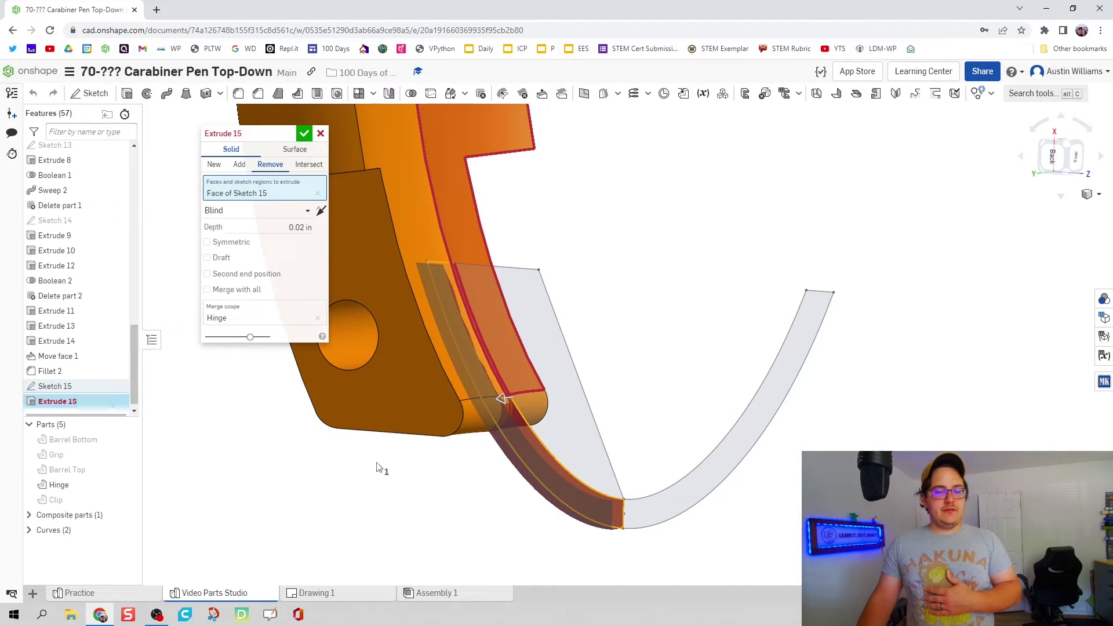
pyautogui.click(571, 387)
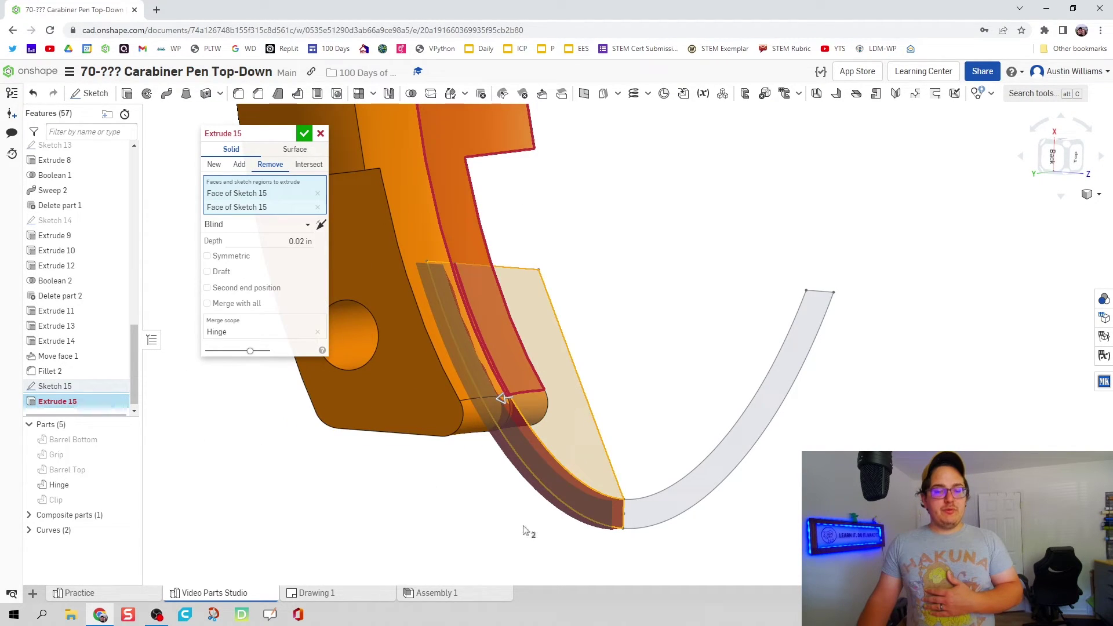
pyautogui.moveTo(480, 524)
pyautogui.mouseDown(button='right')
pyautogui.moveTo(489, 532)
pyautogui.moveTo(476, 542)
pyautogui.moveTo(455, 537)
pyautogui.moveTo(456, 522)
pyautogui.mouseUp(button='right')
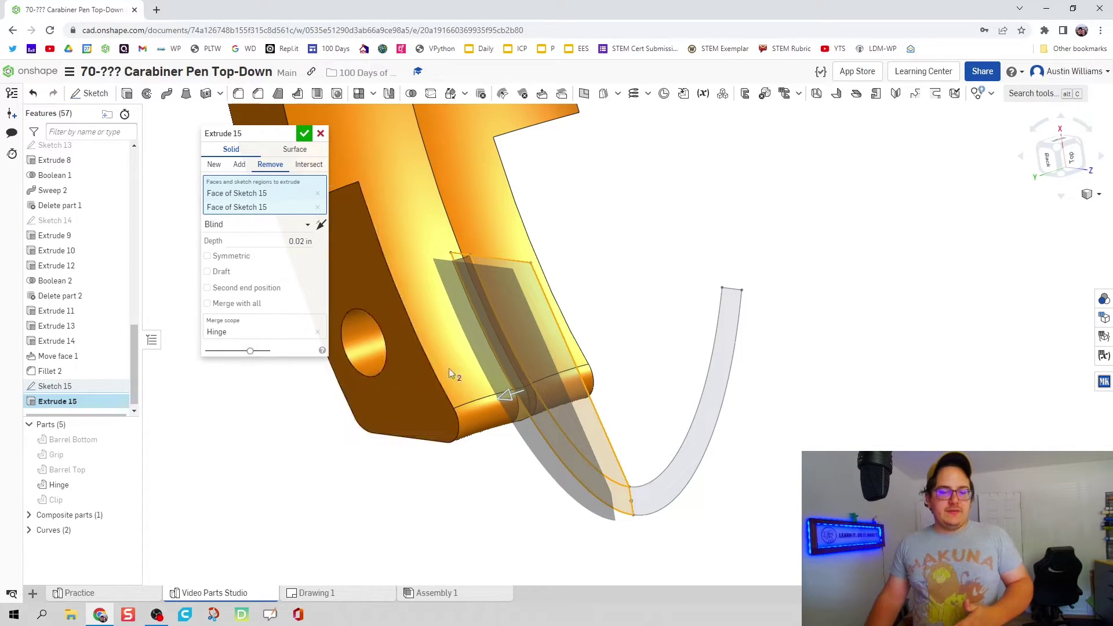
pyautogui.scroll(8, 496, 531)
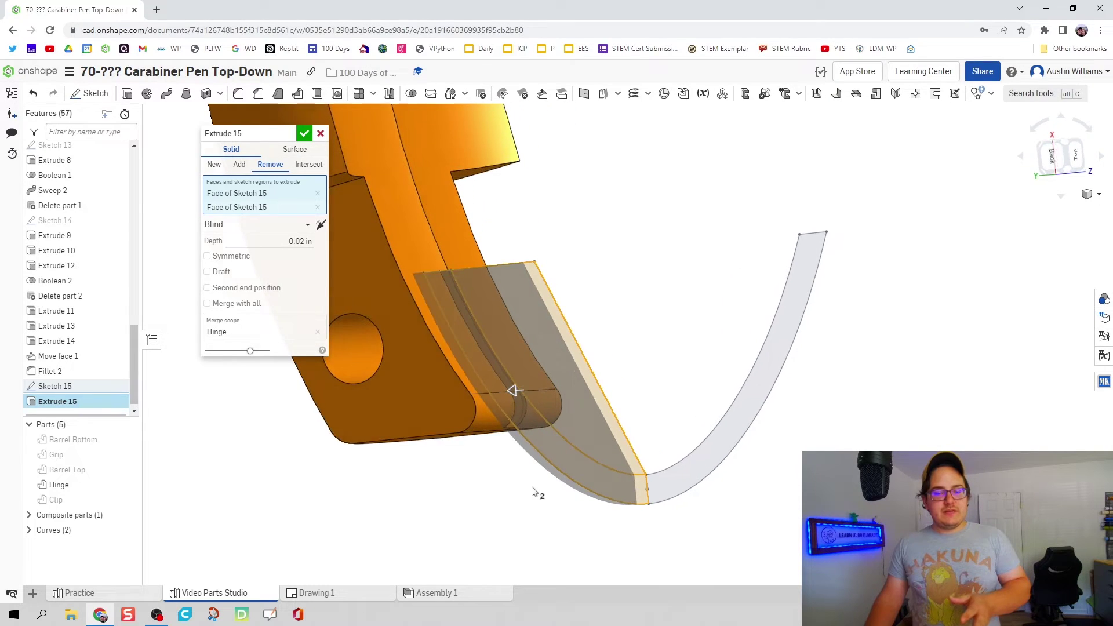
pyautogui.moveTo(541, 377); pyautogui.dragTo(583, 385, button='middle')
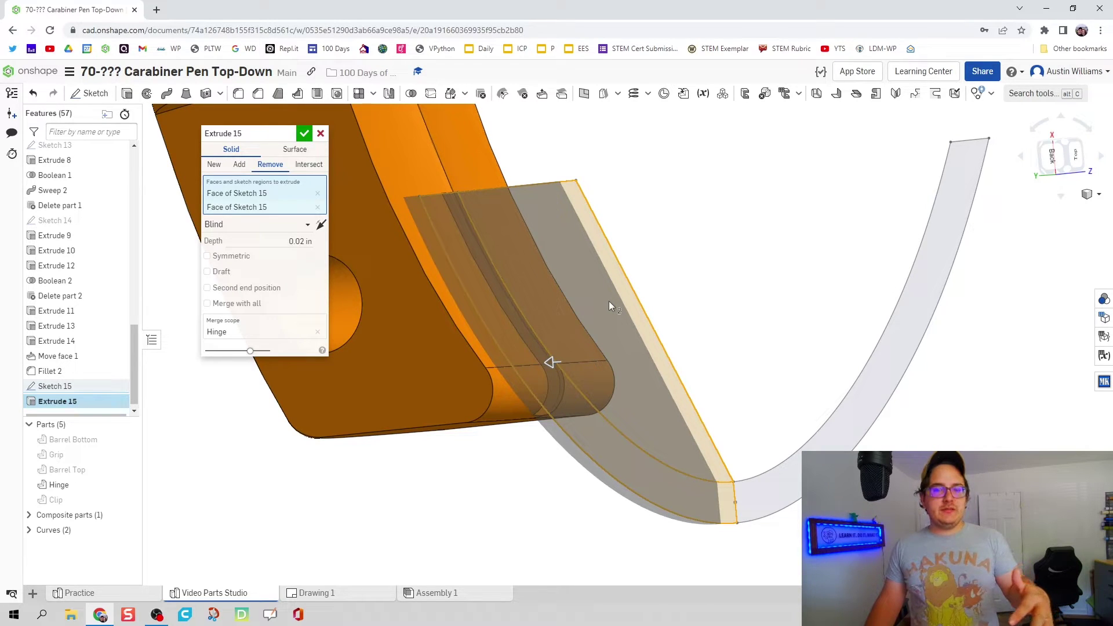
pyautogui.scroll(-5, 489, 384)
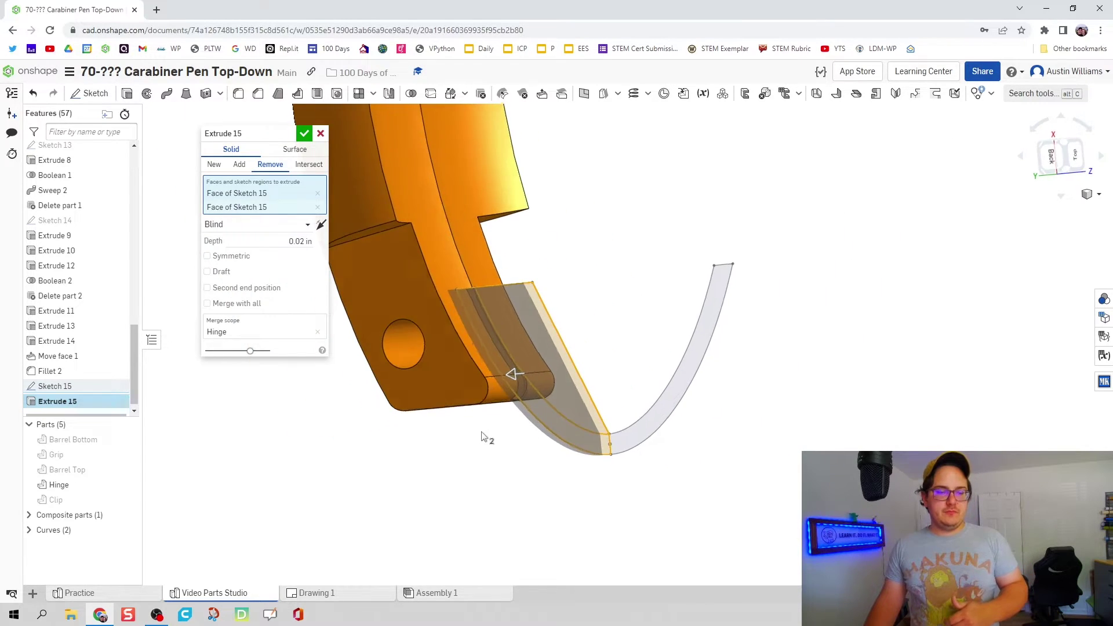
pyautogui.scroll(3, 502, 441)
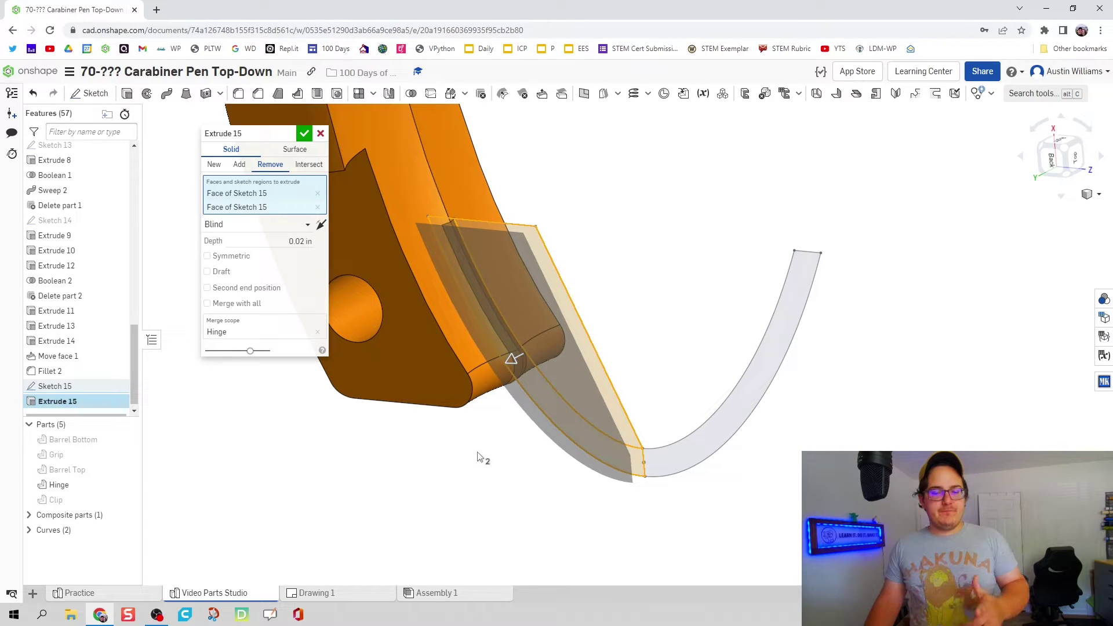
pyautogui.click(304, 134)
pyautogui.moveTo(442, 485); pyautogui.dragTo(418, 435, button='right')
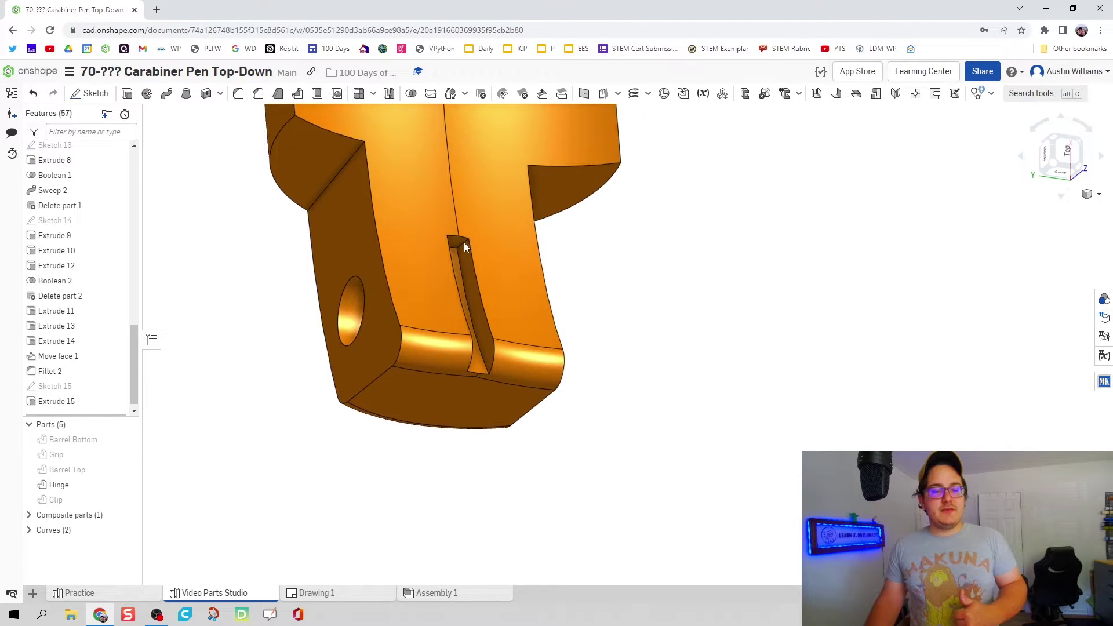
pyautogui.moveTo(459, 244); pyautogui.dragTo(470, 356, button='right')
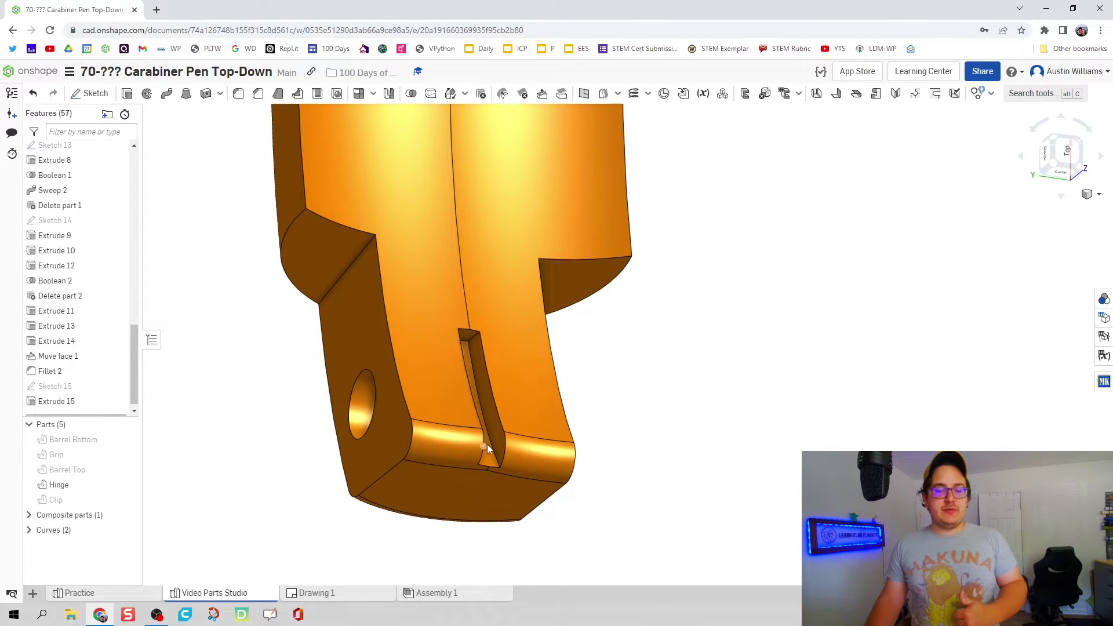
pyautogui.scroll(-3, 456, 135)
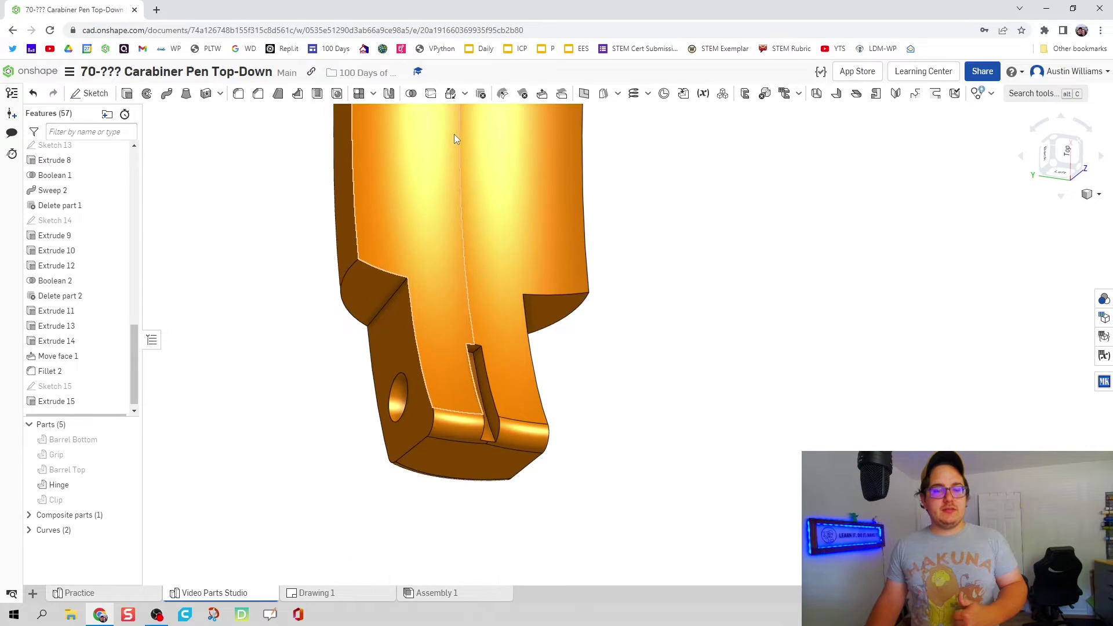
# Step: Move the slot's end face 0.3 in, direction reversed, to lengthen the Hinge groove
pyautogui.click(542, 94)
pyautogui.scroll(5, 468, 356)
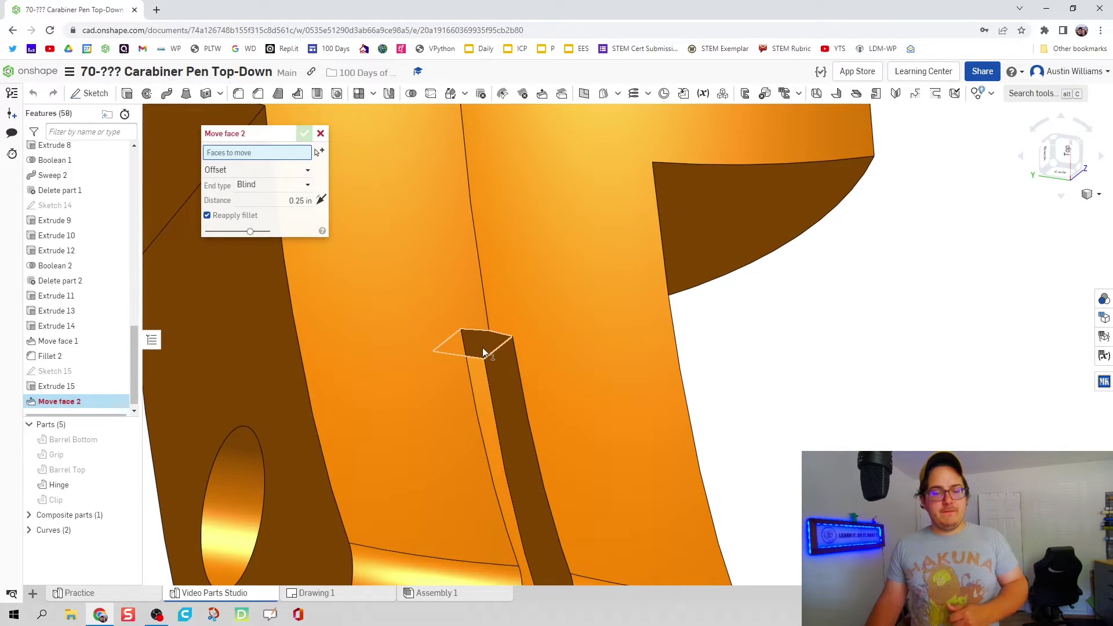
pyautogui.click(483, 346)
pyautogui.scroll(-4, 518, 283)
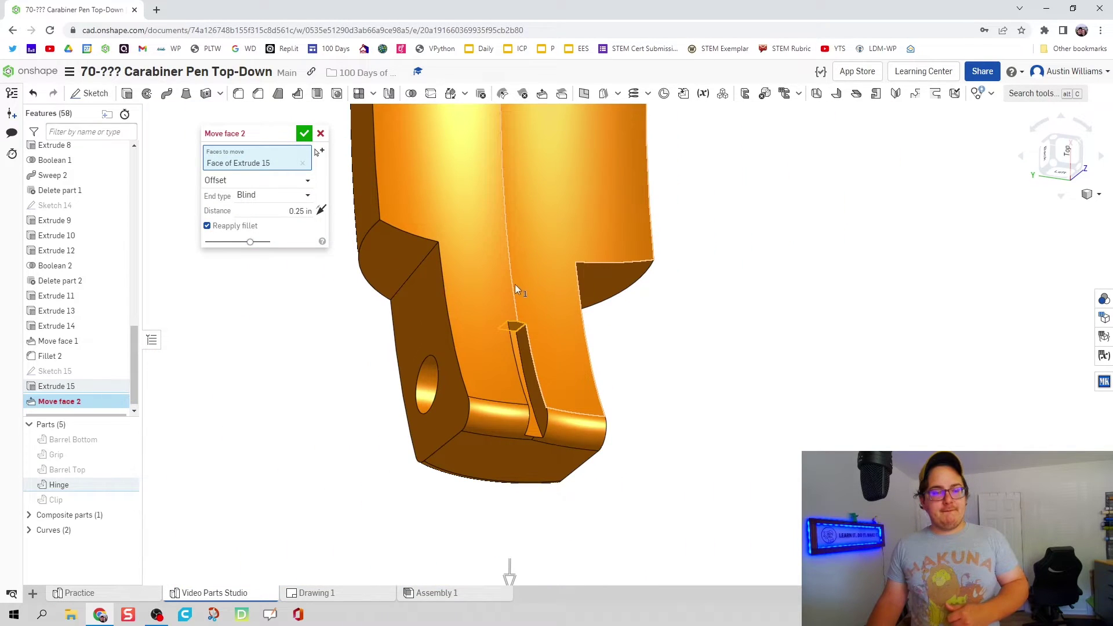
pyautogui.moveTo(515, 284); pyautogui.dragTo(542, 281, button='right')
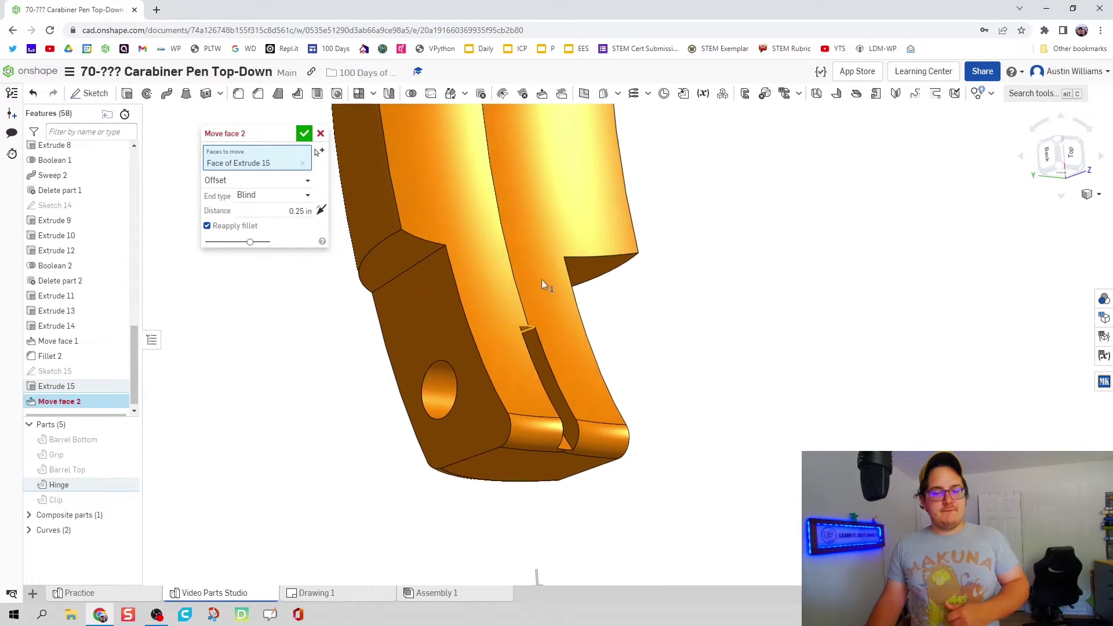
pyautogui.click(321, 211)
pyautogui.moveTo(466, 206); pyautogui.dragTo(479, 281, button='right')
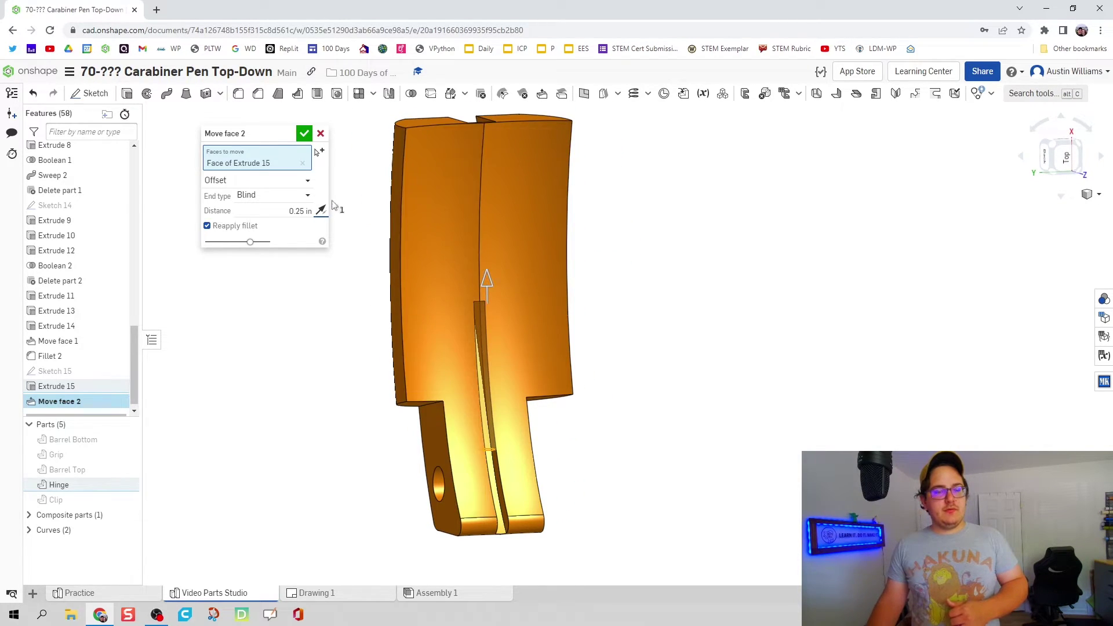
pyautogui.click(290, 211)
pyautogui.write('0')
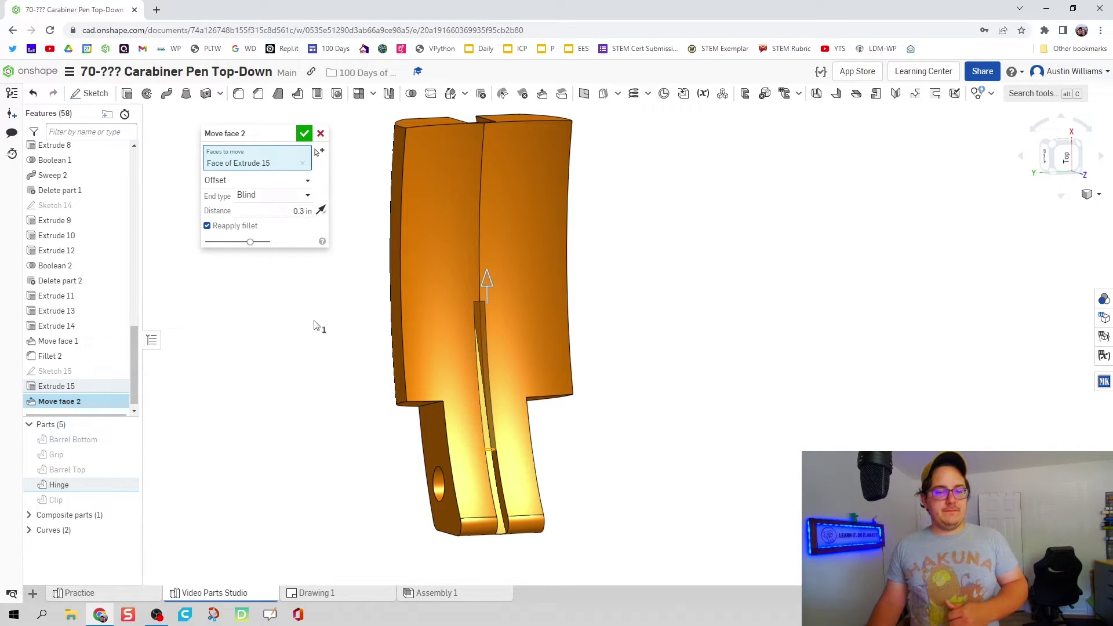
pyautogui.moveTo(322, 347)
pyautogui.mouseDown(button='right')
pyautogui.moveTo(306, 321)
pyautogui.moveTo(244, 345)
pyautogui.moveTo(285, 321)
pyautogui.moveTo(333, 321)
pyautogui.moveTo(311, 329)
pyautogui.mouseUp(button='right')
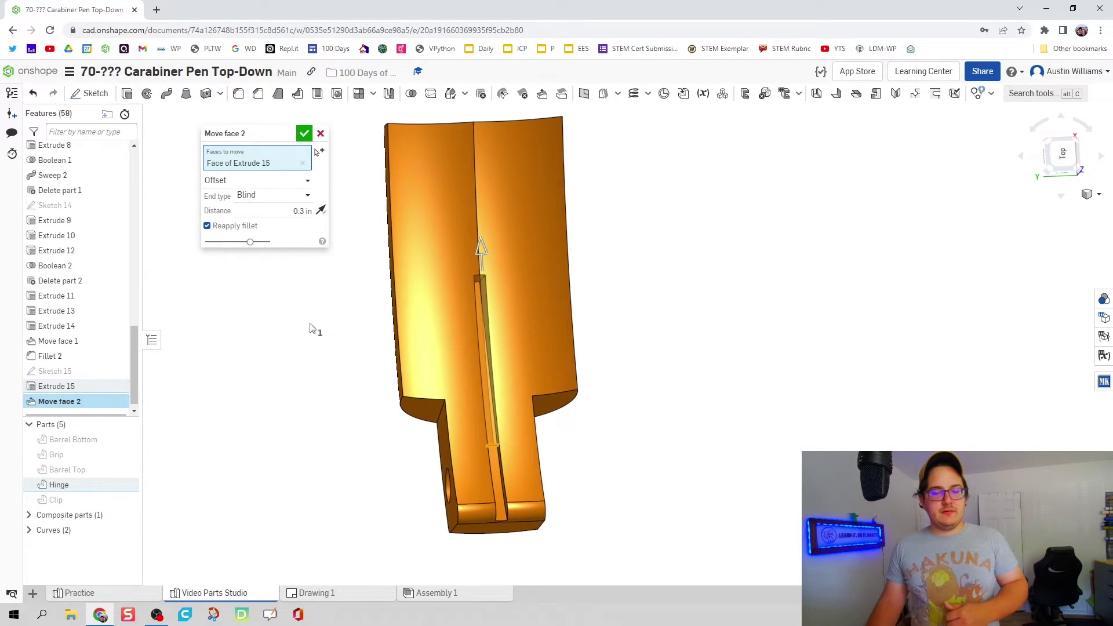
pyautogui.click(304, 133)
pyautogui.moveTo(301, 266); pyautogui.dragTo(554, 350, button='right')
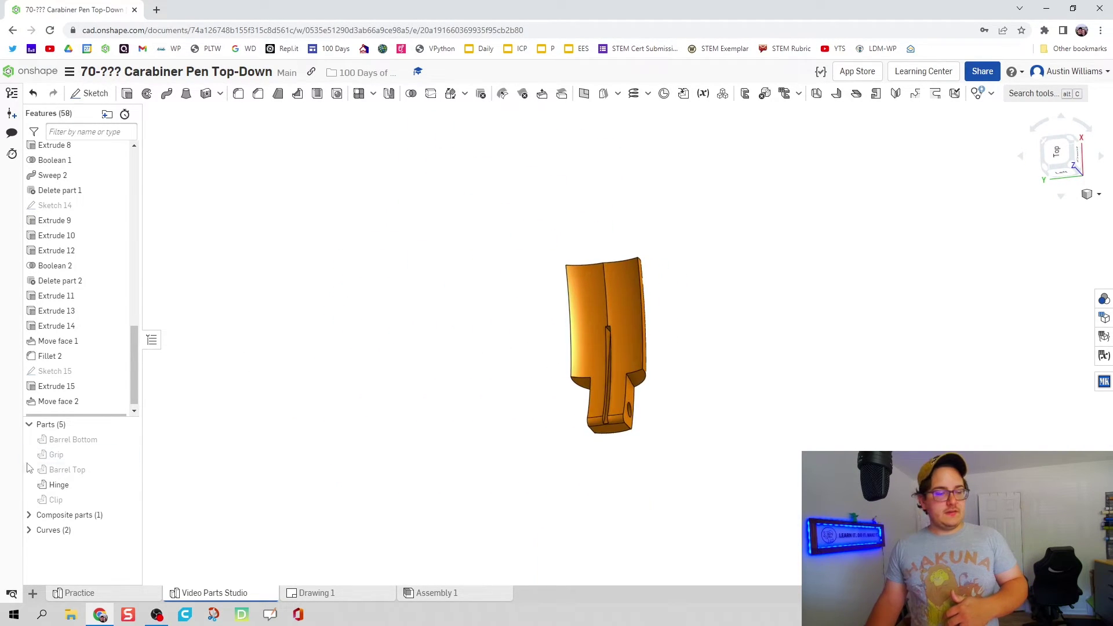
# Step: Show the Clip part and Sketch 14 so the hinge-hole outline is visible
pyautogui.click(129, 500)
pyautogui.moveTo(358, 462); pyautogui.dragTo(450, 459, button='right')
pyautogui.scroll(10, 514, 383)
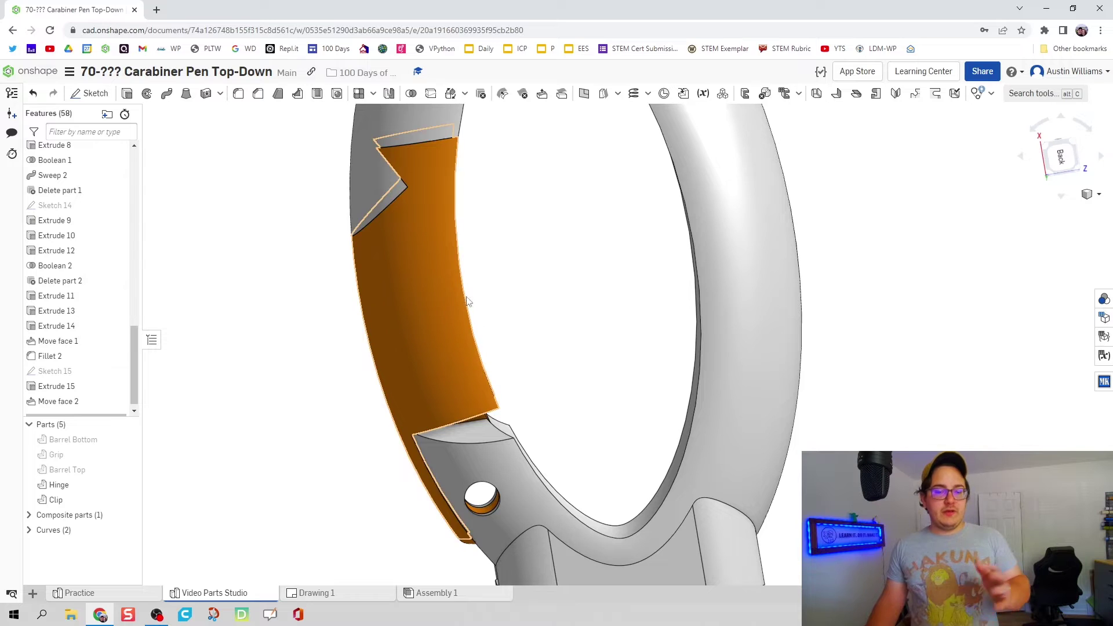
pyautogui.moveTo(550, 336); pyautogui.dragTo(252, 227, button='right')
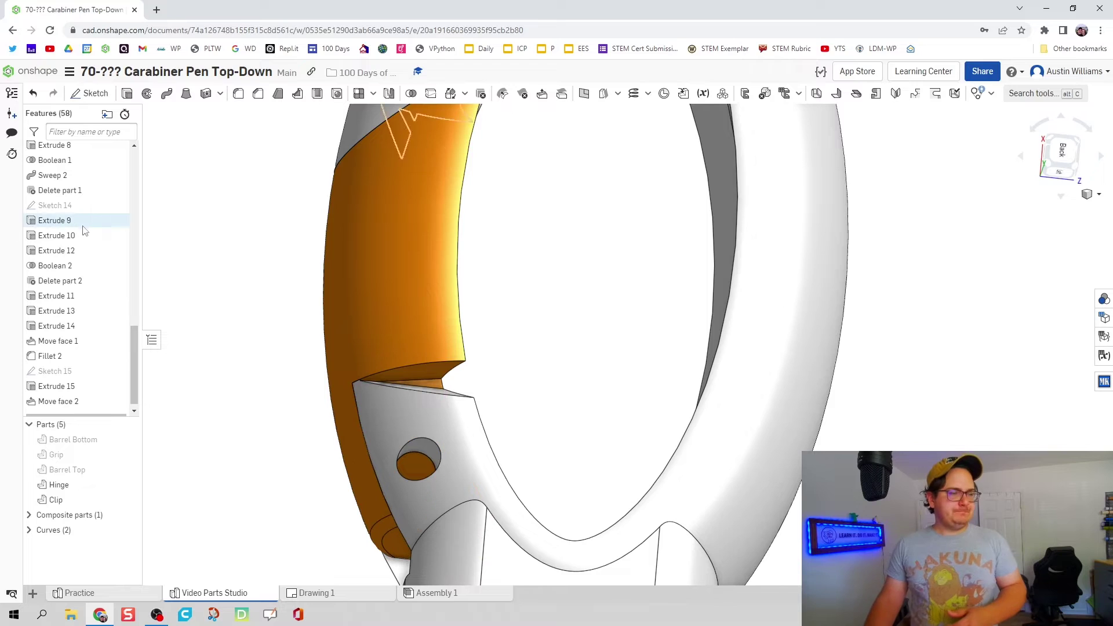
pyautogui.scroll(5, 92, 268)
pyautogui.scroll(-10, 91, 268)
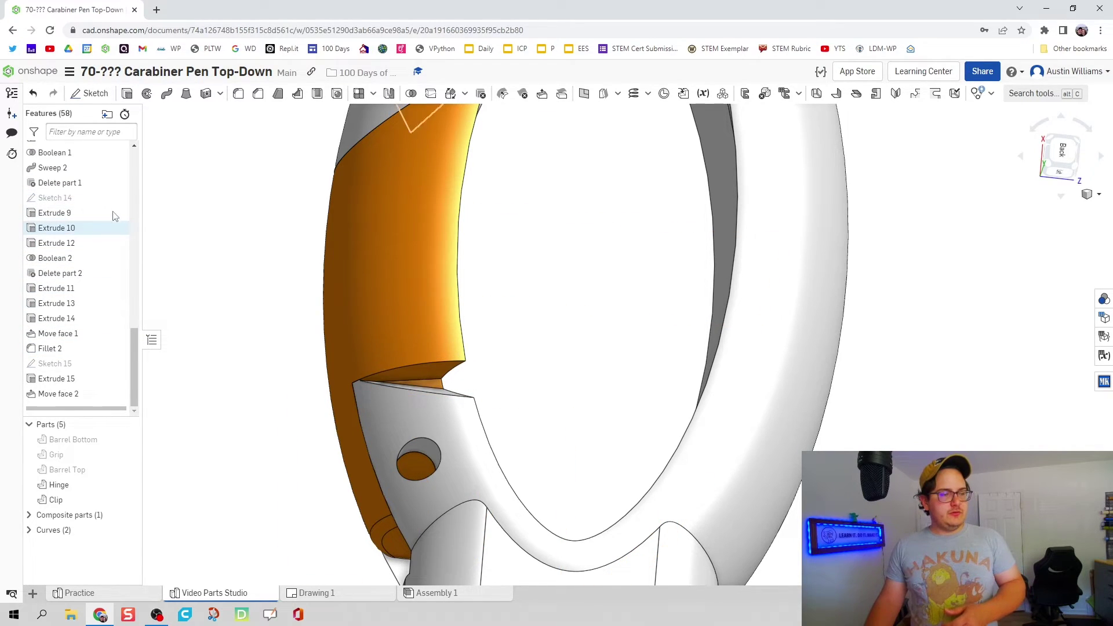
pyautogui.click(119, 197)
pyautogui.moveTo(261, 298)
pyautogui.mouseDown(button='right')
pyautogui.moveTo(280, 325)
pyautogui.moveTo(273, 343)
pyautogui.moveTo(276, 239)
pyautogui.moveTo(409, 399)
pyautogui.moveTo(388, 362)
pyautogui.mouseUp(button='right')
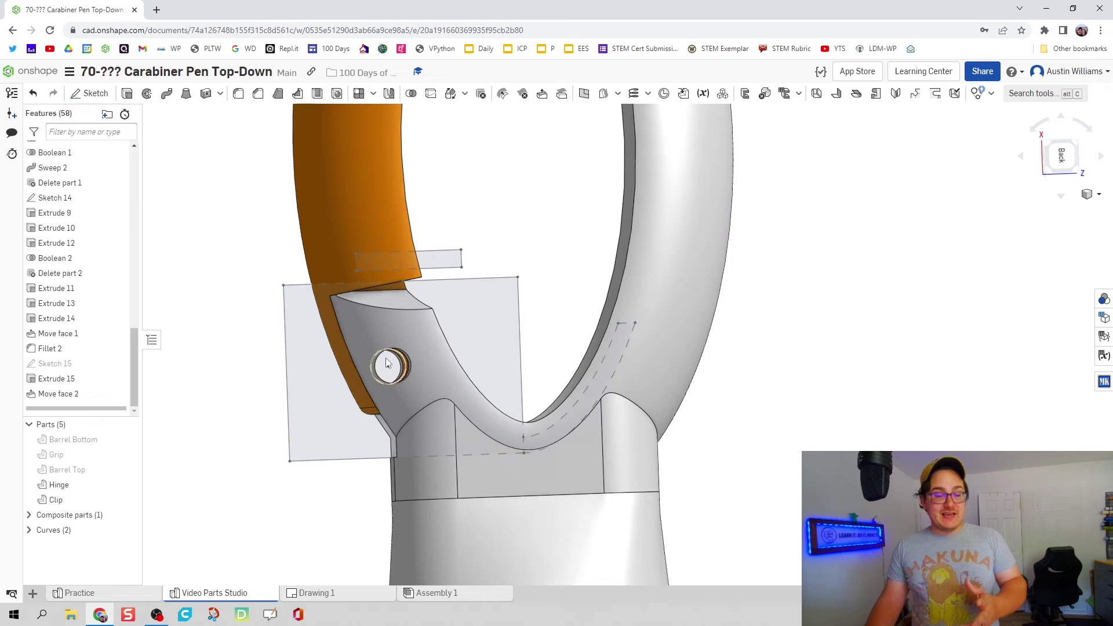
# Step: Extrude the Sketch 14 hole circle as a new part, ending up to the Sweep 1 face
pyautogui.click(127, 94)
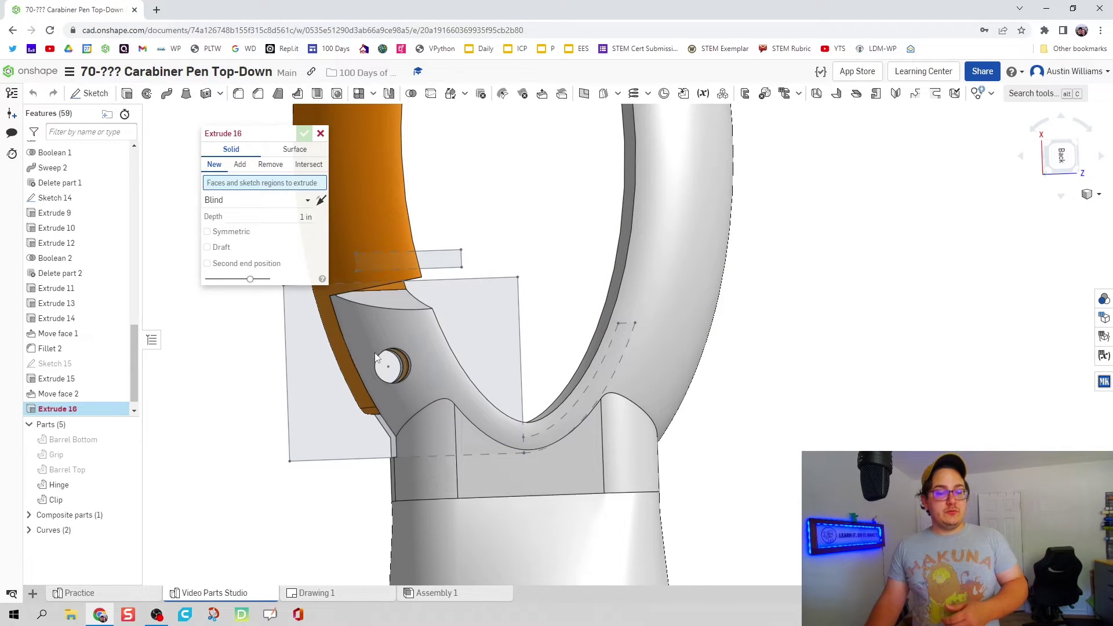
pyautogui.scroll(3, 390, 368)
pyautogui.click(389, 367)
pyautogui.moveTo(383, 378); pyautogui.dragTo(293, 258, button='right')
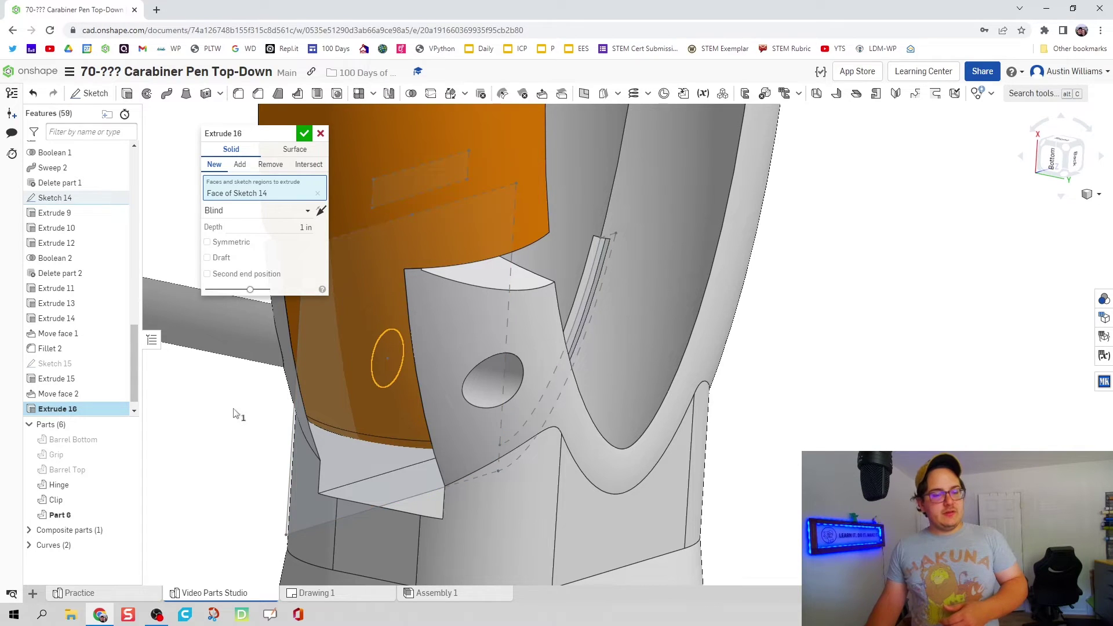
pyautogui.moveTo(235, 413); pyautogui.dragTo(324, 348, button='right')
pyautogui.click(274, 212)
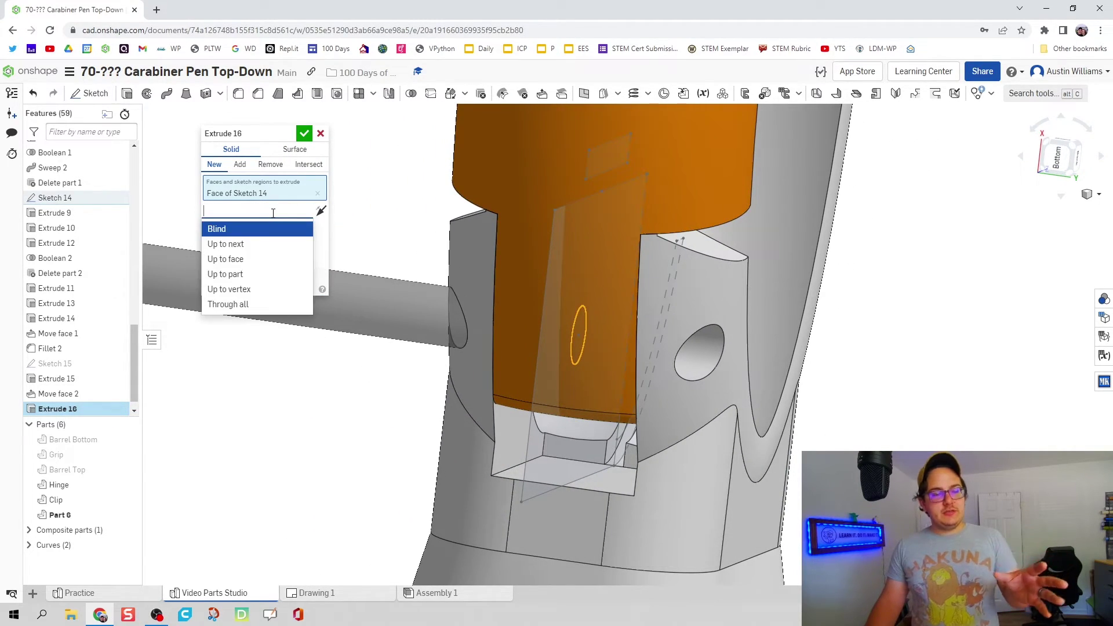
pyautogui.click(273, 259)
pyautogui.moveTo(258, 380); pyautogui.dragTo(316, 395, button='right')
pyautogui.click(507, 270)
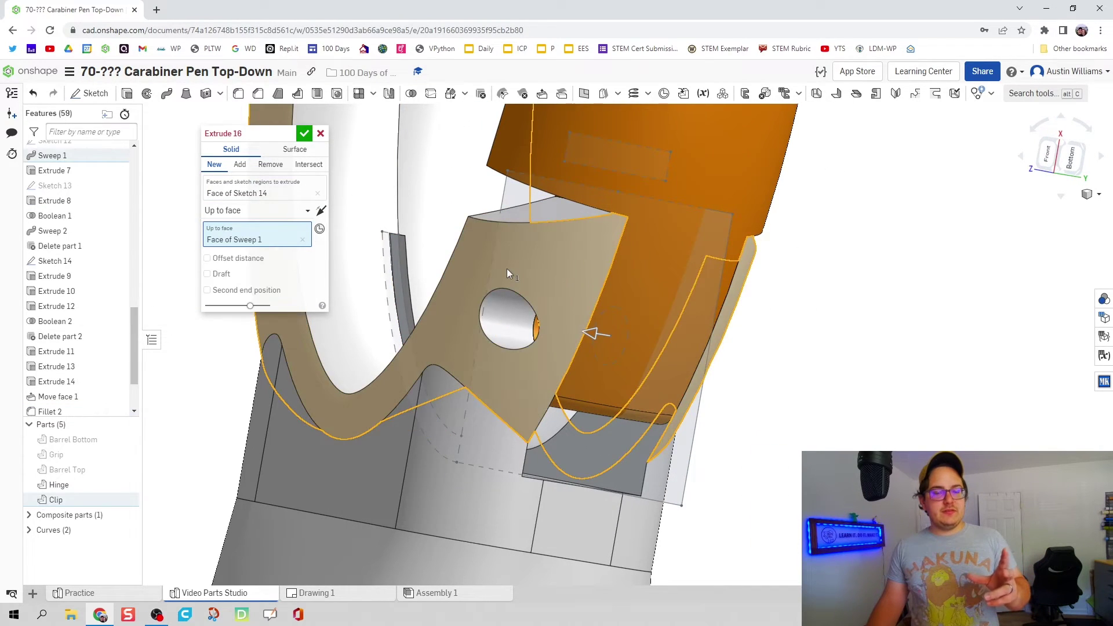
pyautogui.moveTo(507, 269); pyautogui.dragTo(472, 286, button='right')
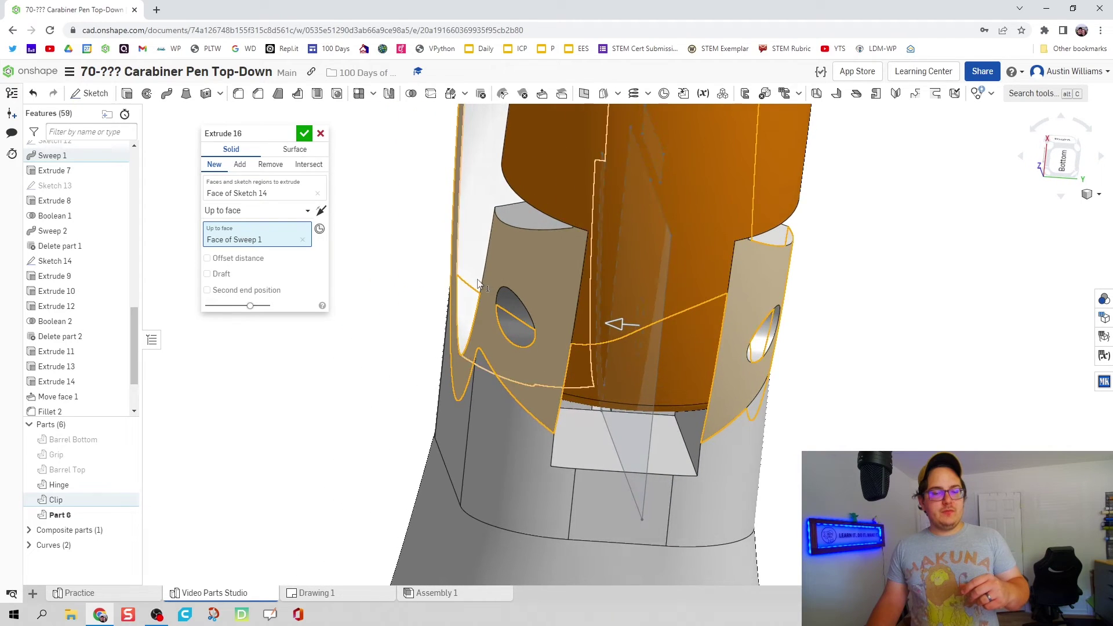
# Step: Add a second end up to the clip's opposite face, creating the hinge pin Part 6
pyautogui.click(207, 290)
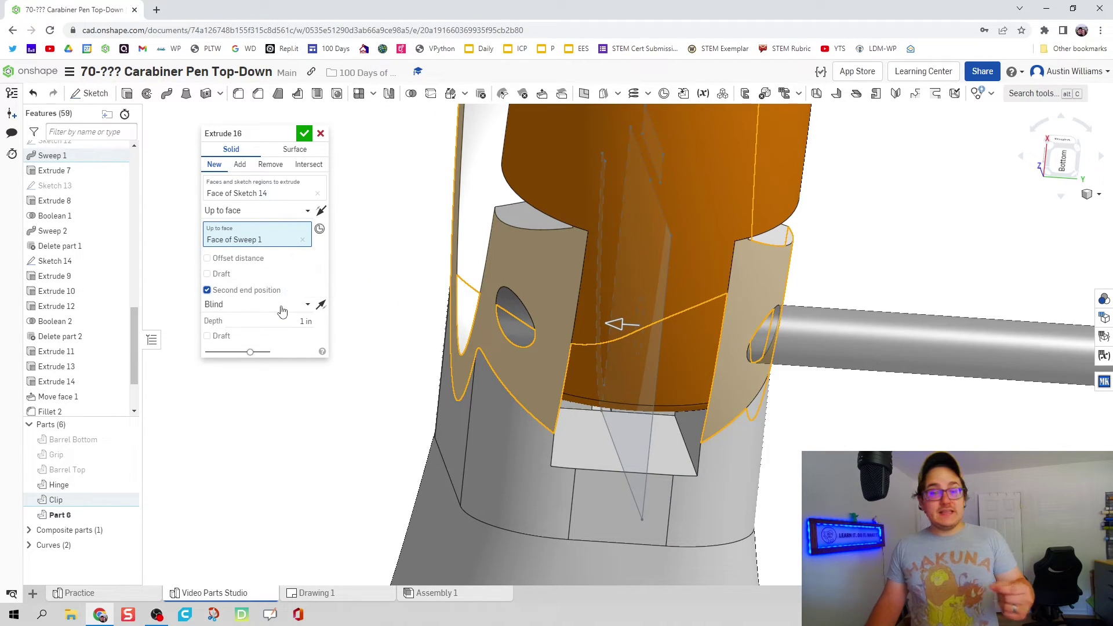
pyautogui.moveTo(366, 393); pyautogui.dragTo(254, 400, button='right')
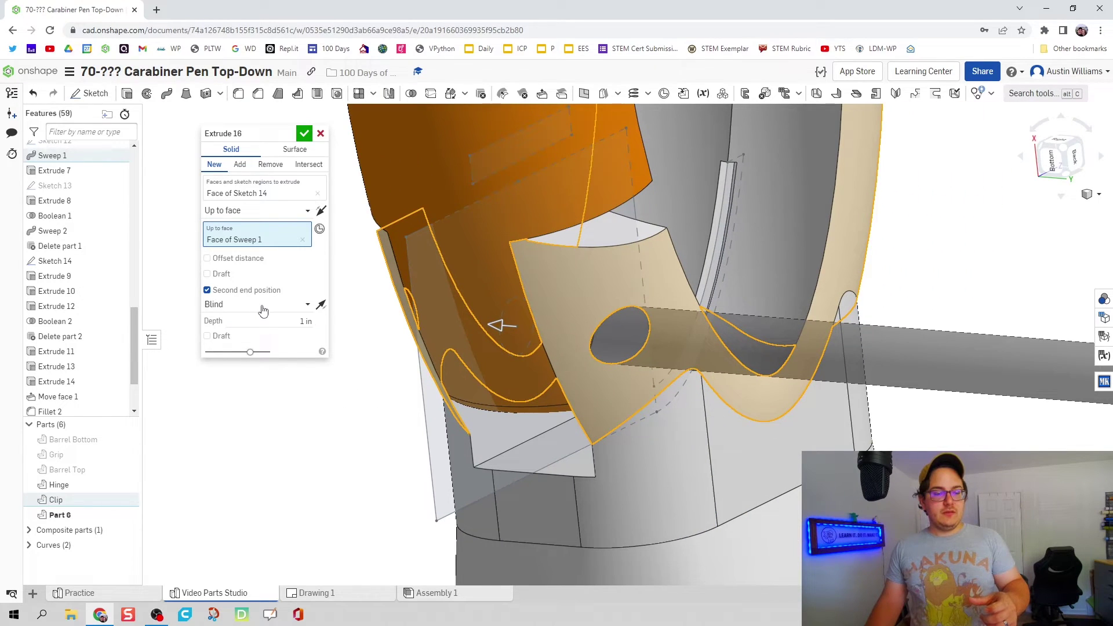
pyautogui.click(264, 306)
pyautogui.click(270, 353)
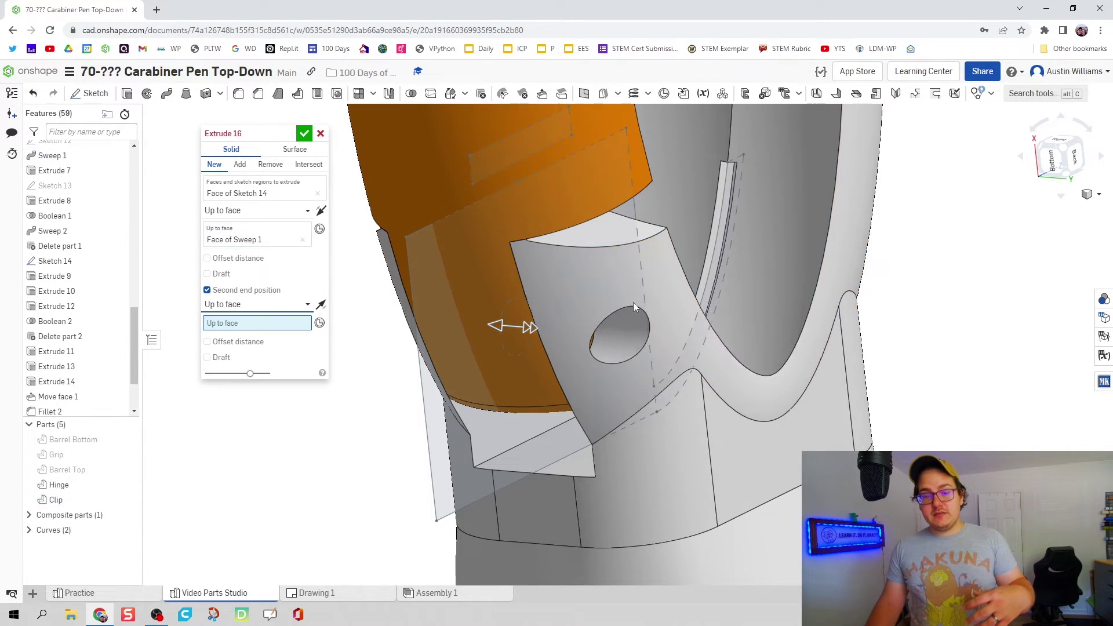
pyautogui.click(649, 287)
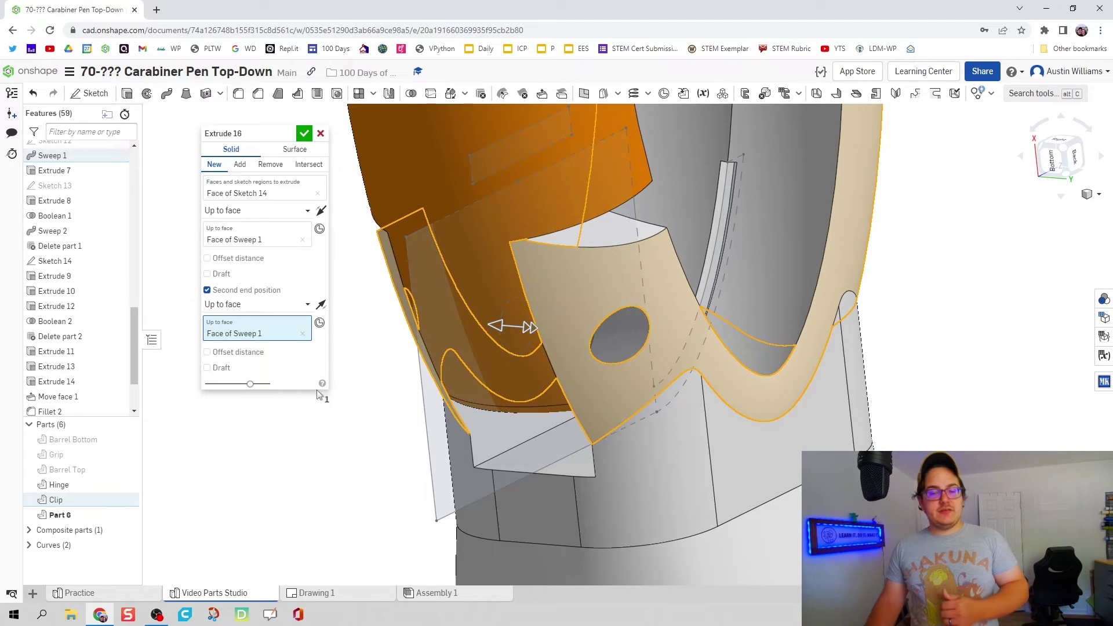
pyautogui.click(304, 135)
pyautogui.moveTo(313, 365); pyautogui.dragTo(216, 355, button='right')
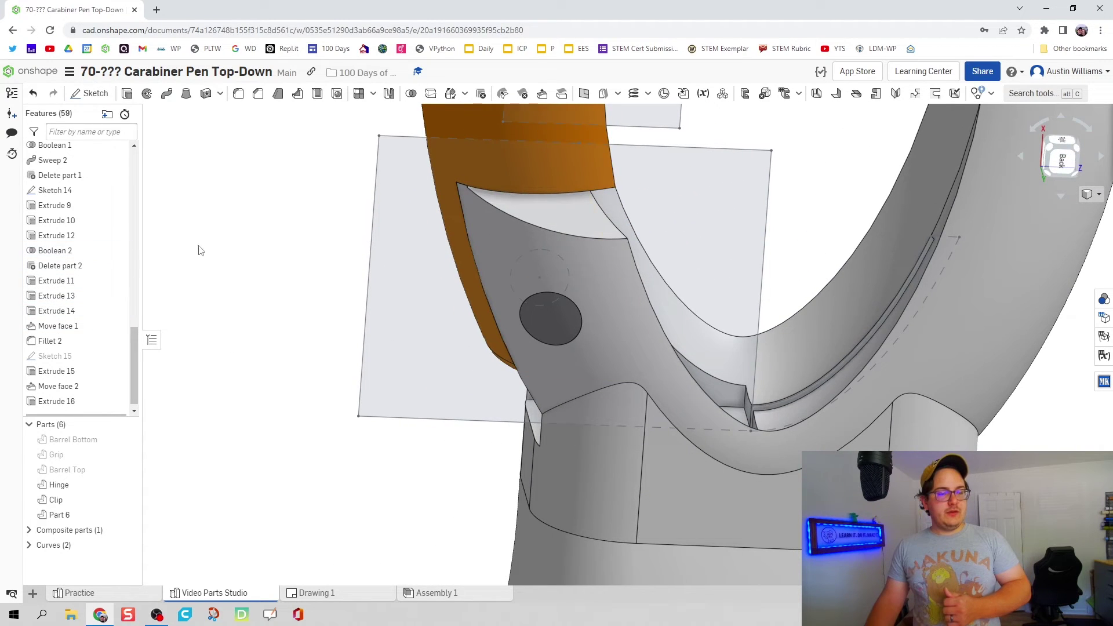
# Step: Hide the sketch plane around the hinge of the carabiner
pyautogui.rightClick(373, 251)
pyautogui.click(406, 310)
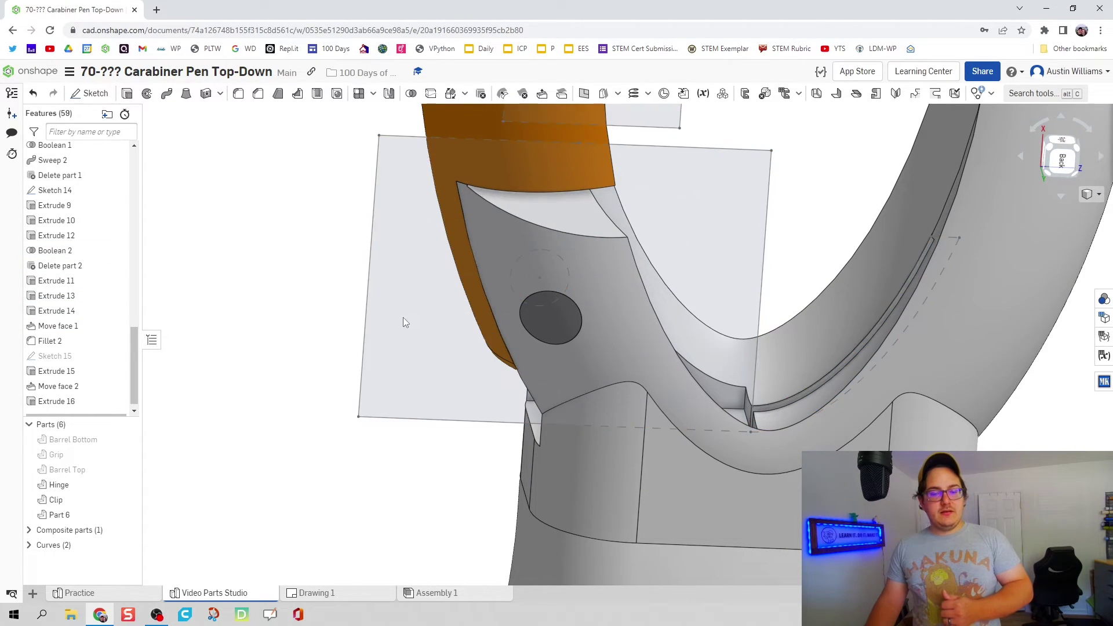
pyautogui.moveTo(402, 318); pyautogui.dragTo(466, 357, button='right')
pyautogui.scroll(-5, 429, 308)
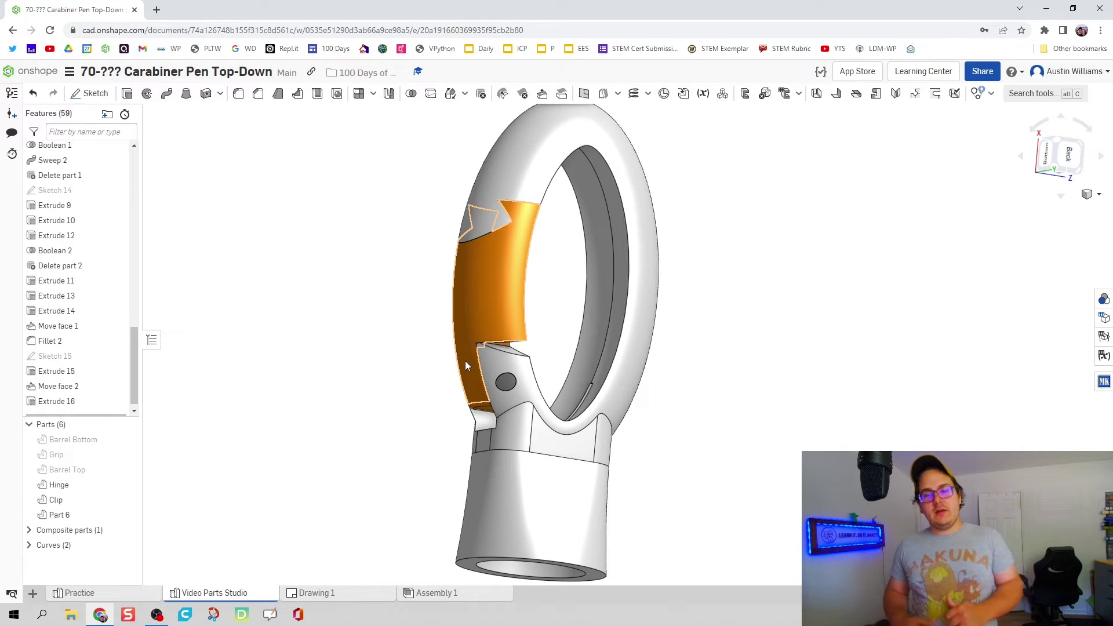
pyautogui.scroll(5, 442, 442)
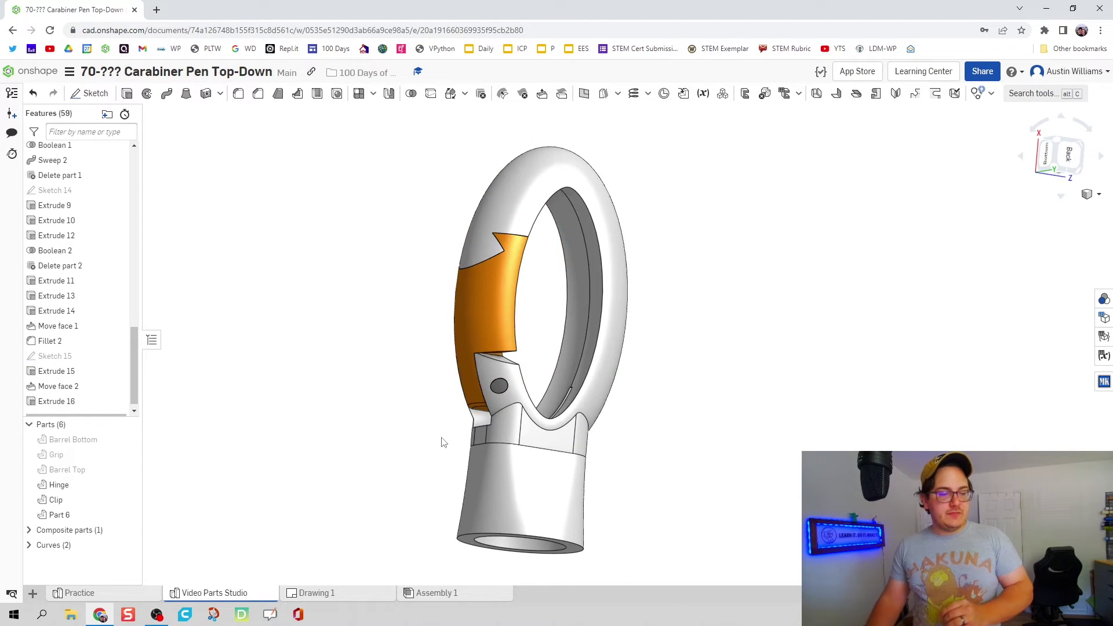
pyautogui.moveTo(430, 323); pyautogui.dragTo(402, 323, button='right')
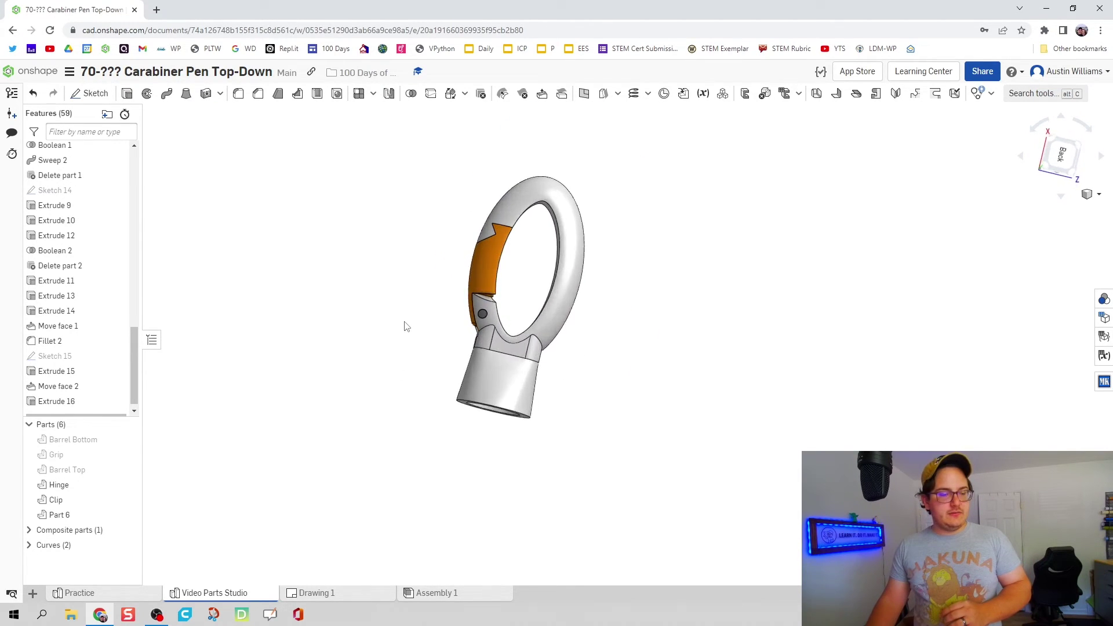
# Step: Show the Barrel Top and Grip parts so the whole pen is visible
pyautogui.click(127, 470)
pyautogui.click(128, 454)
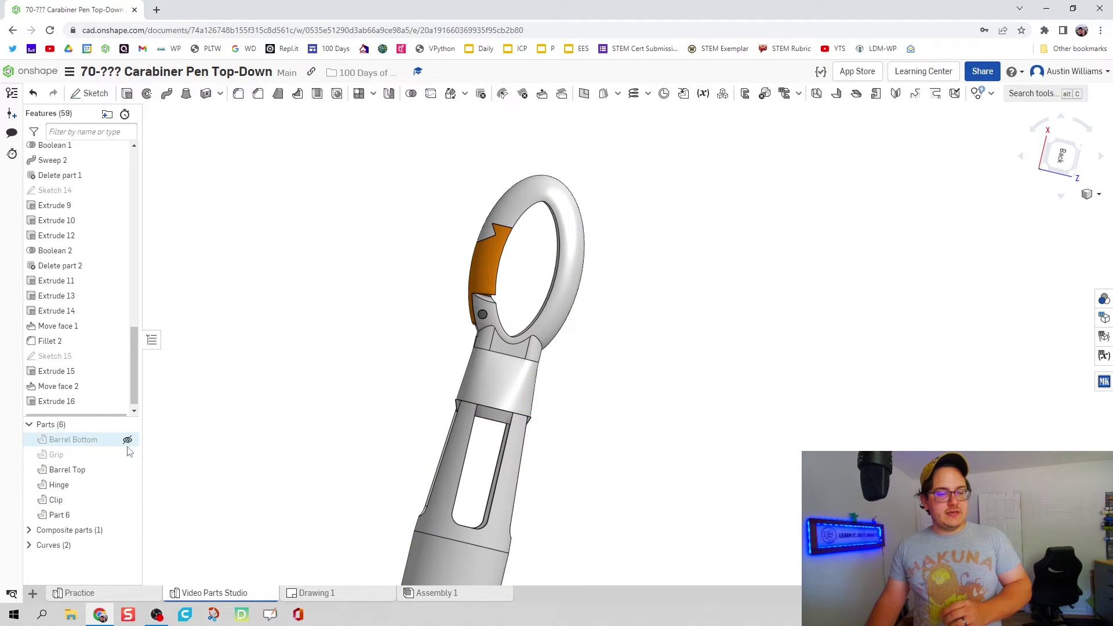
pyautogui.scroll(3, 232, 436)
pyautogui.moveTo(281, 435); pyautogui.dragTo(488, 264, button='right')
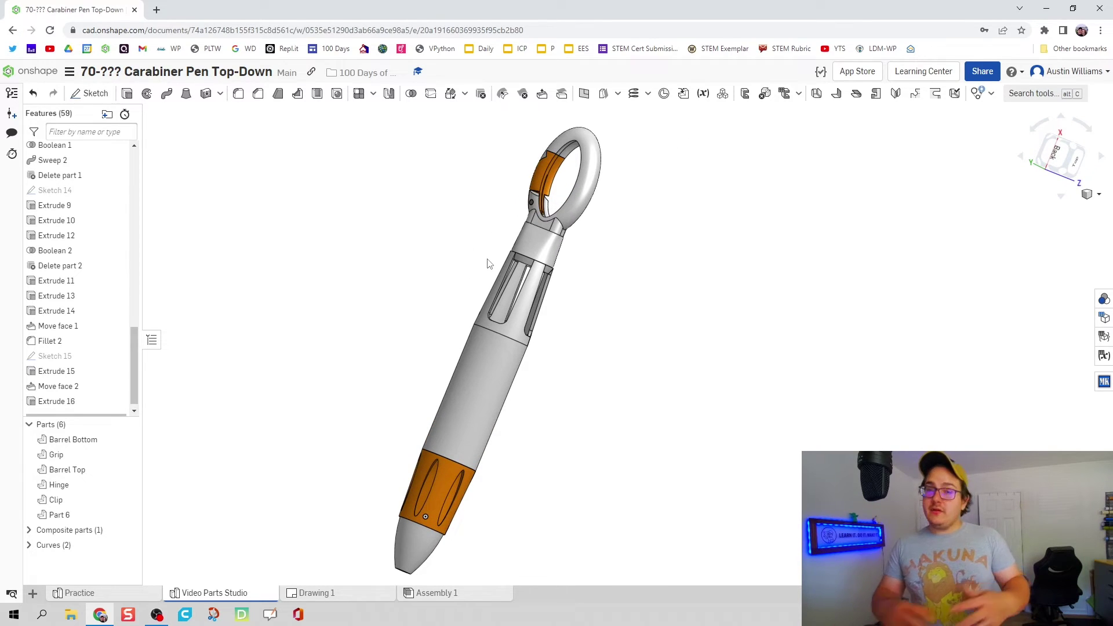